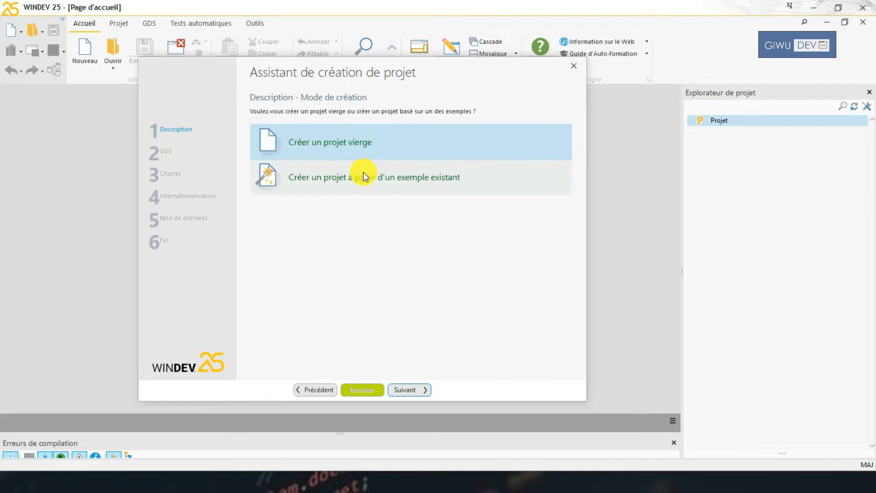
# Start a blank project for a 32-bit Windows executable and name it PR_GESCOM_DEV
pyautogui.click(333, 147)
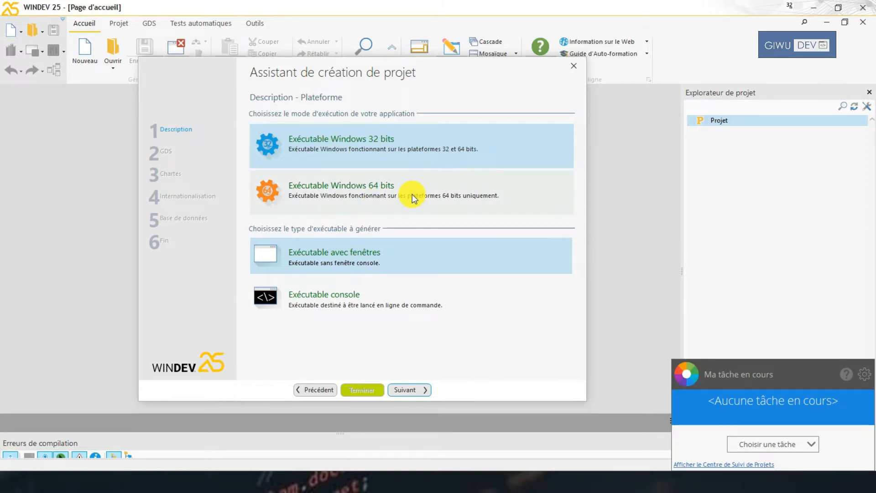
pyautogui.doubleClick(413, 162)
pyautogui.click(372, 153)
pyautogui.click(290, 154)
pyautogui.write('P')
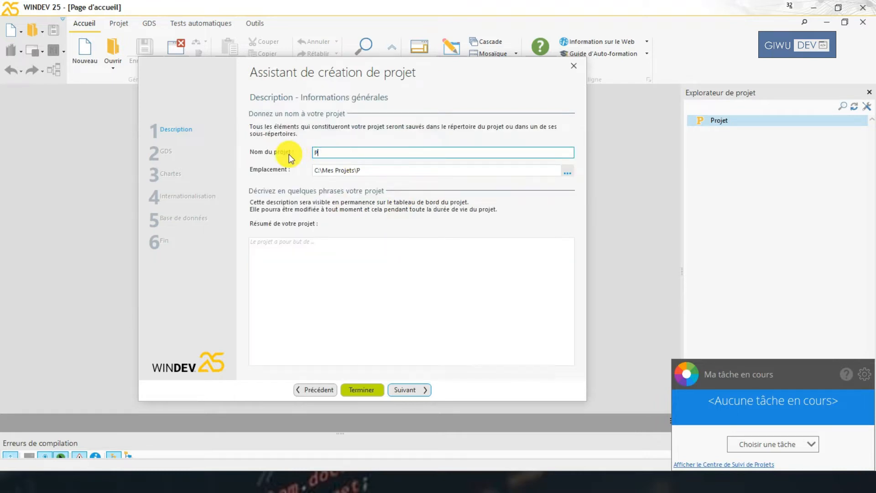
pyautogui.write('R_GESCOM')
pyautogui.write('_DEV')
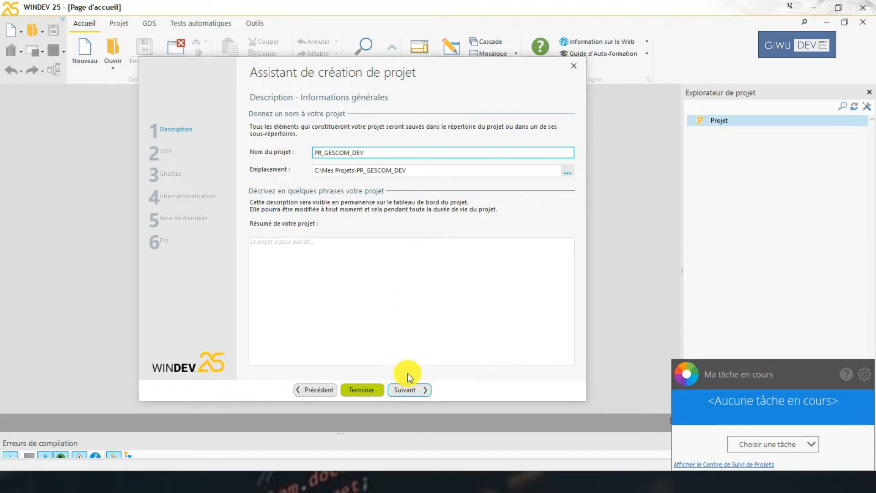
pyautogui.click(407, 392)
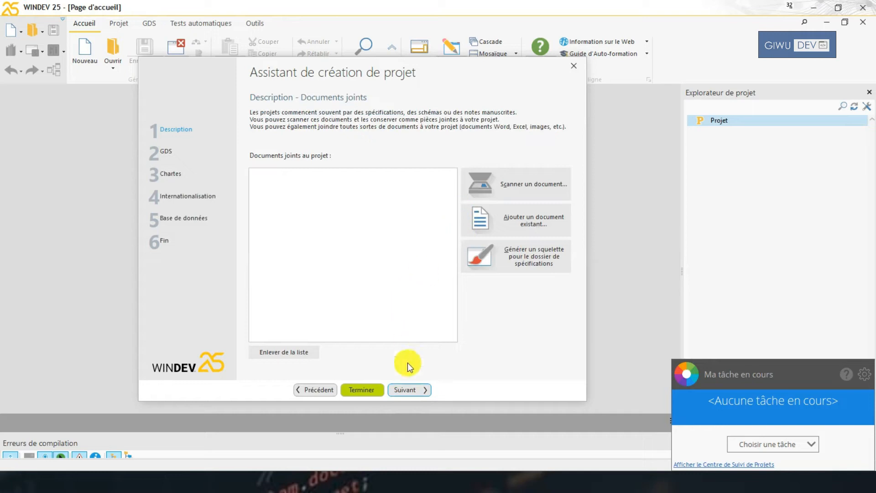
# Continue without attached documents and choose not to use the GDS source manager
pyautogui.click(409, 391)
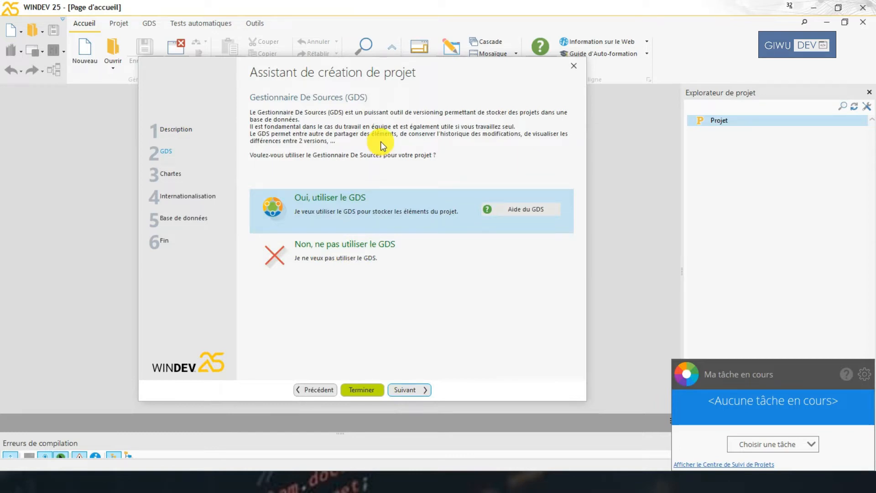
pyautogui.click(337, 256)
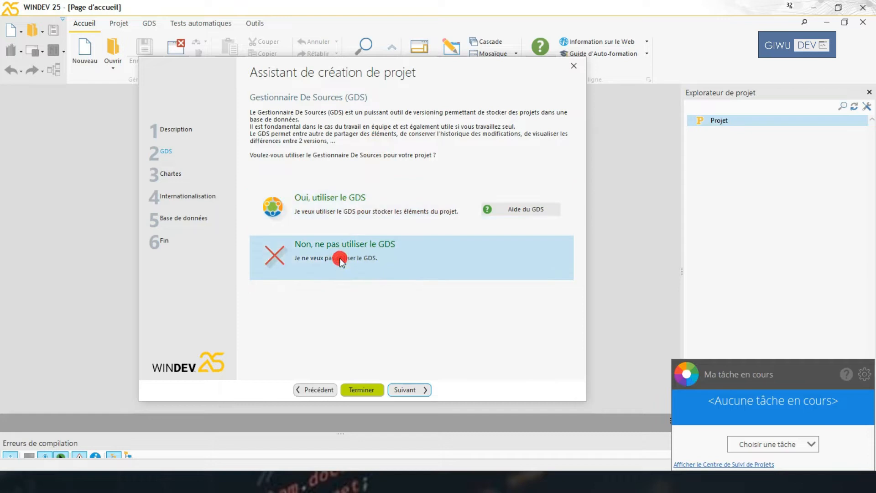
pyautogui.click(403, 388)
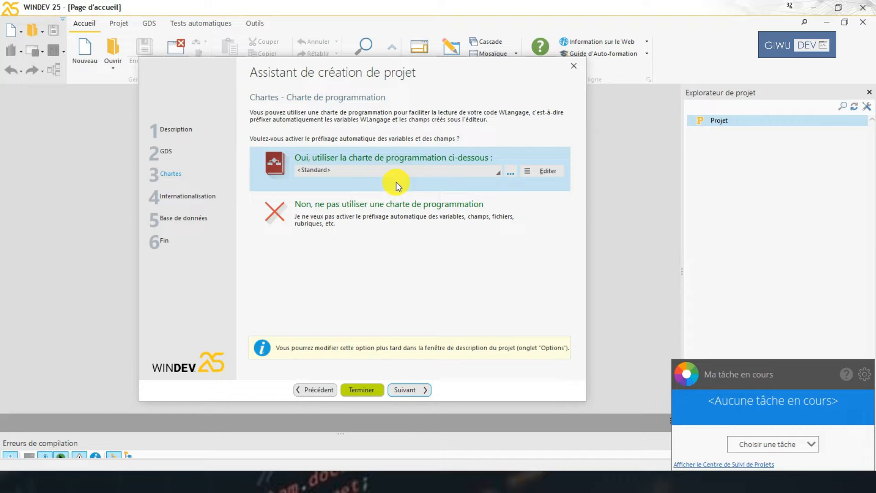
# Keep the Standard programming charter and choose the Material Design Blue 2 template for the graphic charter
pyautogui.click(418, 391)
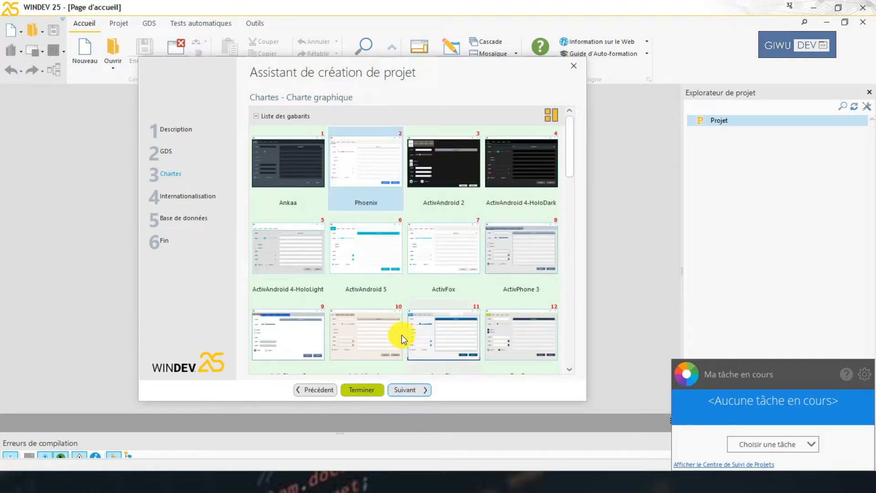
pyautogui.moveTo(571, 160); pyautogui.dragTo(582, 251)
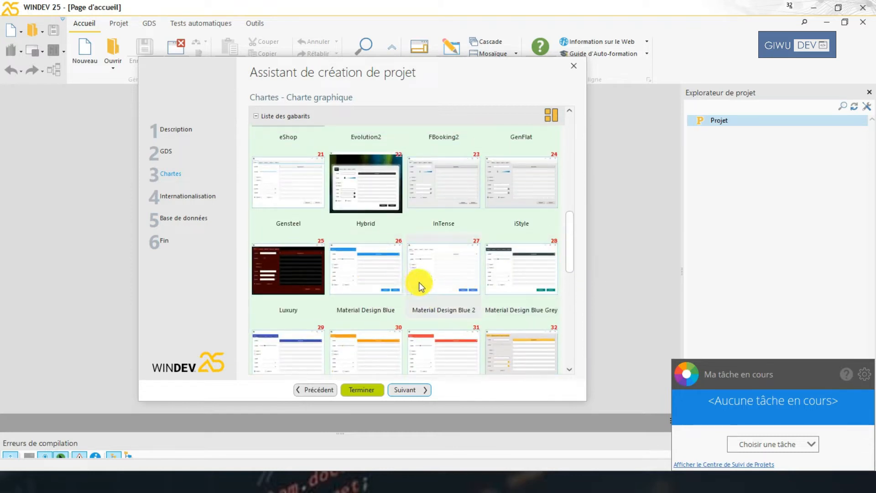
pyautogui.click(451, 285)
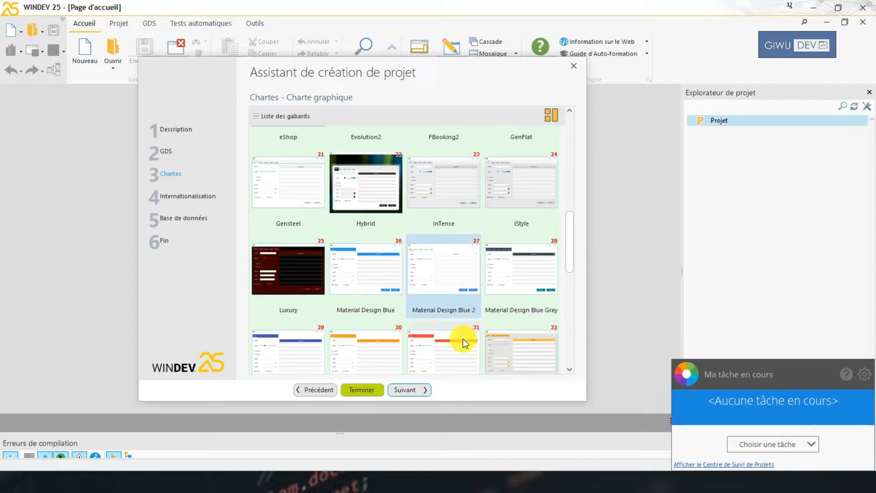
pyautogui.click(413, 391)
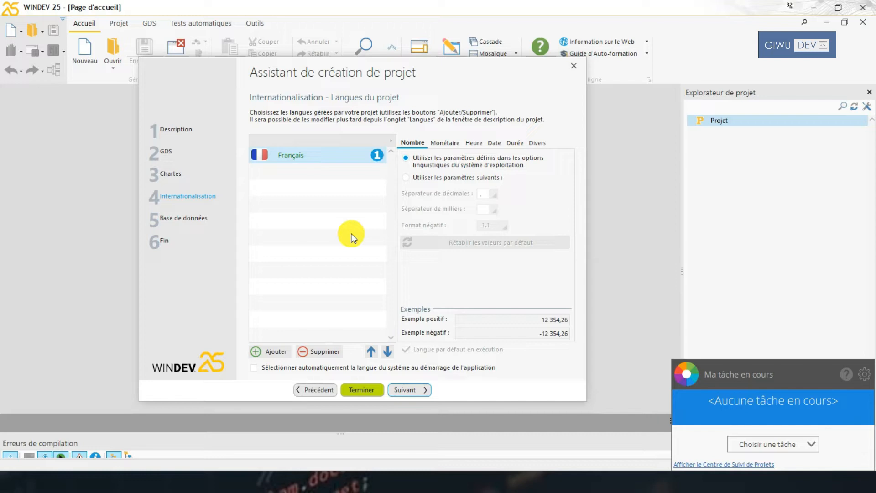
# View the languages that can be added, cancel the selection and keep French as the project's only language
pyautogui.click(275, 351)
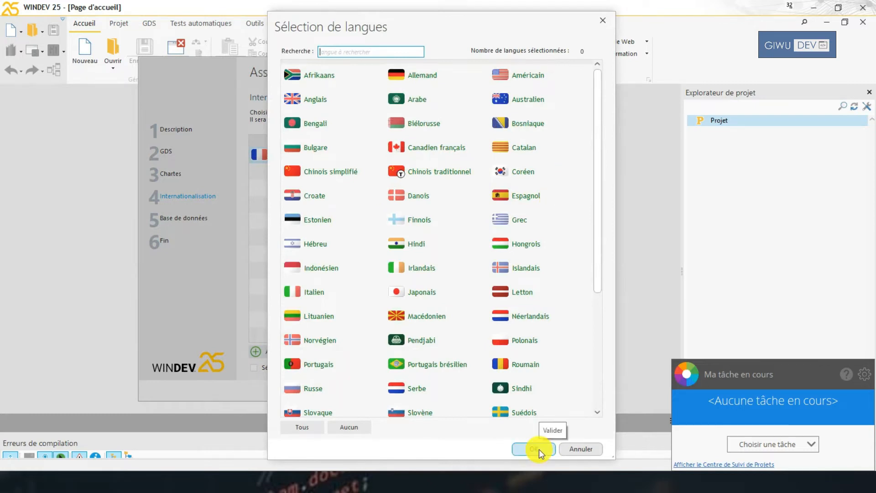
pyautogui.click(581, 448)
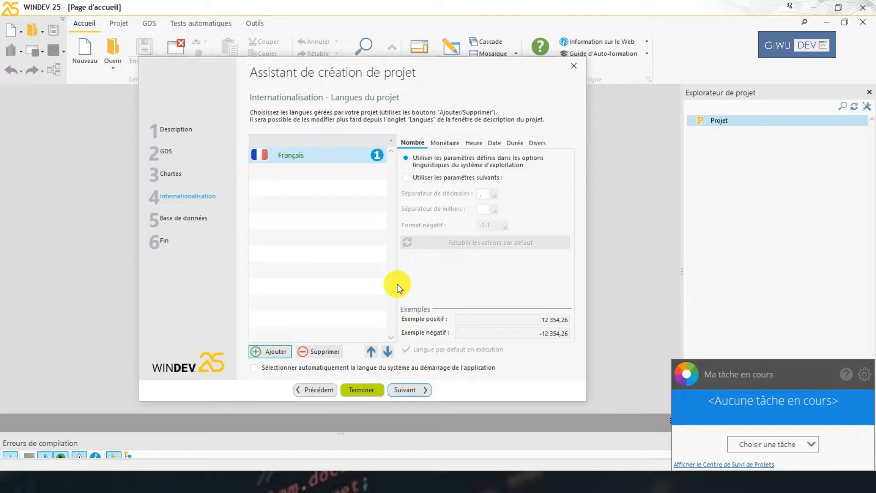
pyautogui.click(416, 391)
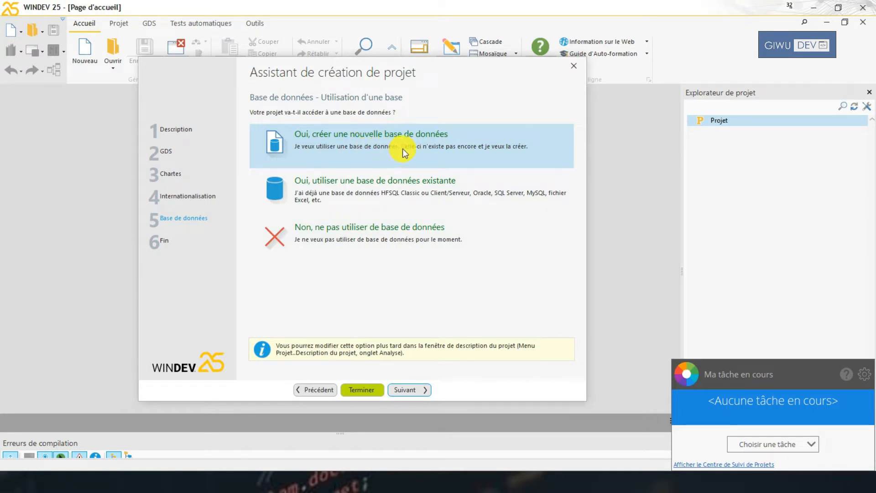
# Create a new database with an analysis named PR_GESCOM_DEV, using the HFSQL Classic type
pyautogui.click(413, 390)
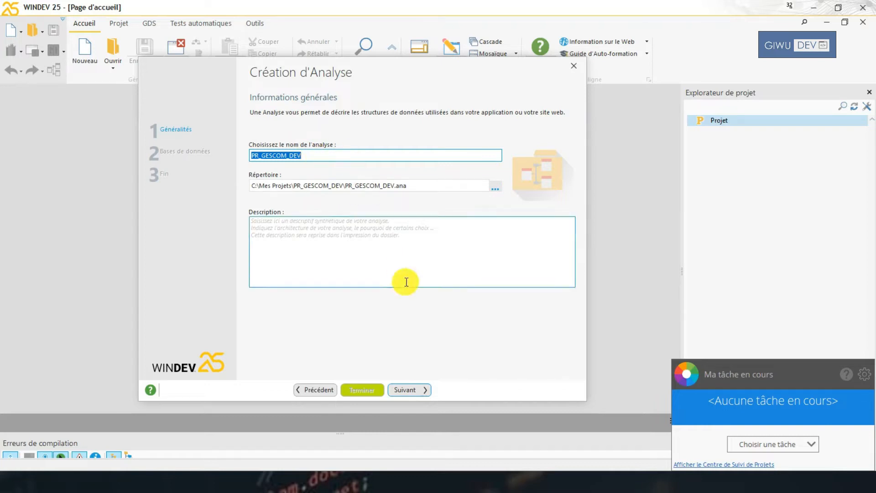
pyautogui.click(417, 390)
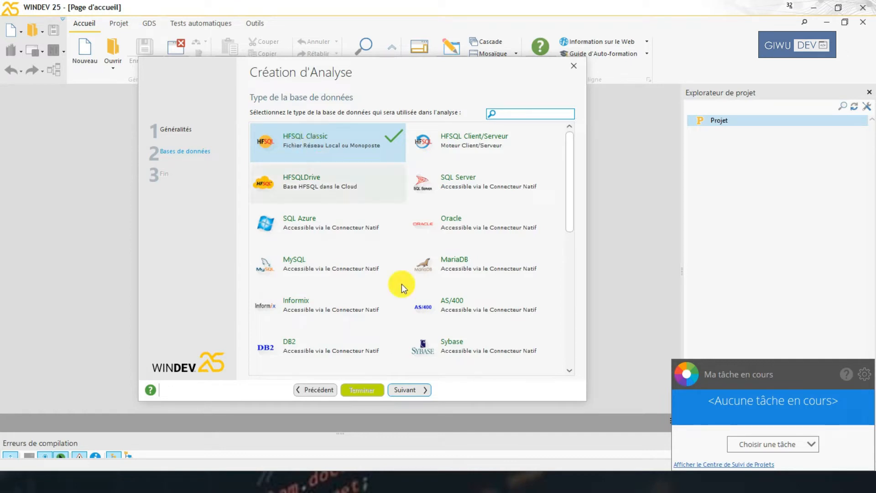
pyautogui.click(416, 390)
pyautogui.click(415, 390)
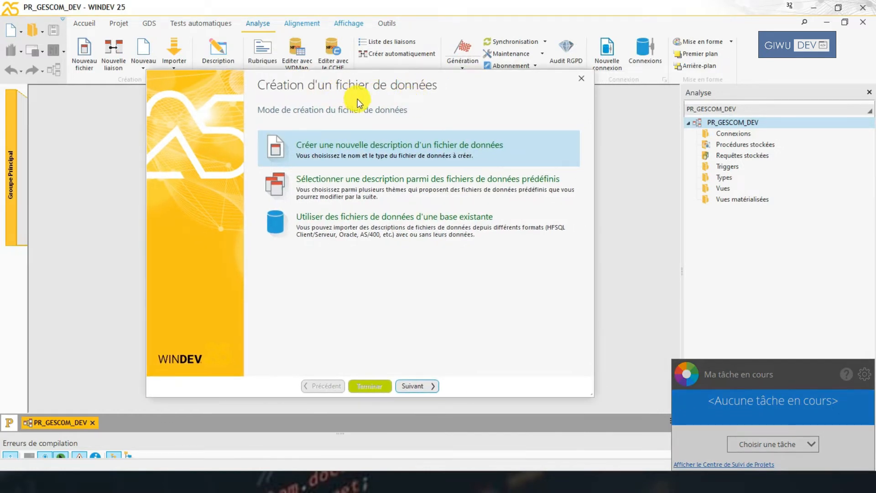
# Close the data file creation assistant and dismiss the current-task pop-up
pyautogui.click(581, 78)
pyautogui.hotkey('ctrl', 'n')
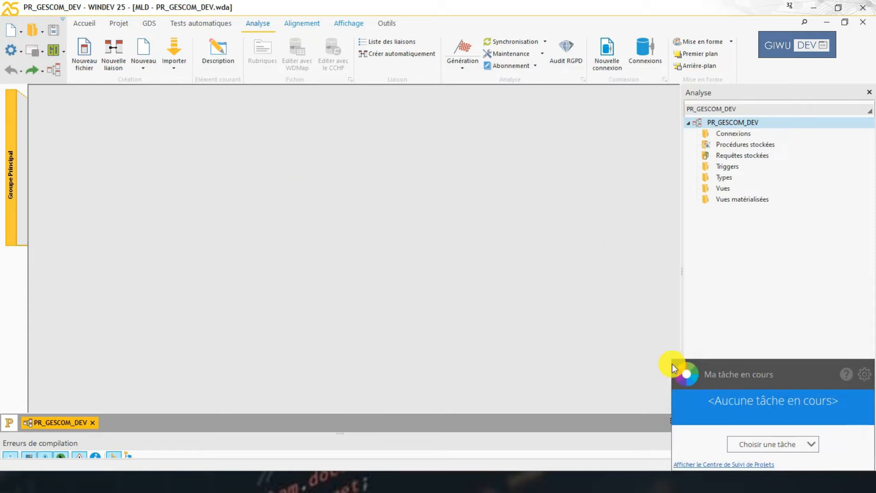
pyautogui.click(764, 413)
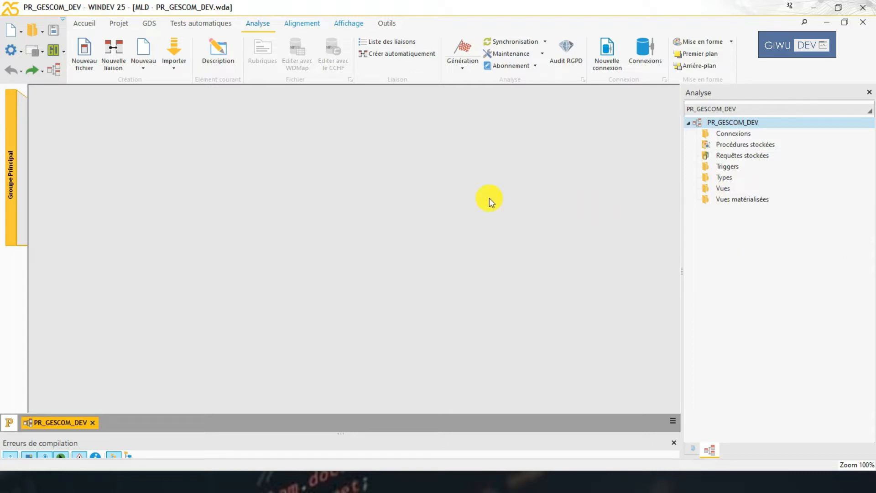
# Start a new data file description in the analysis and name it CLIENT
pyautogui.click(144, 51)
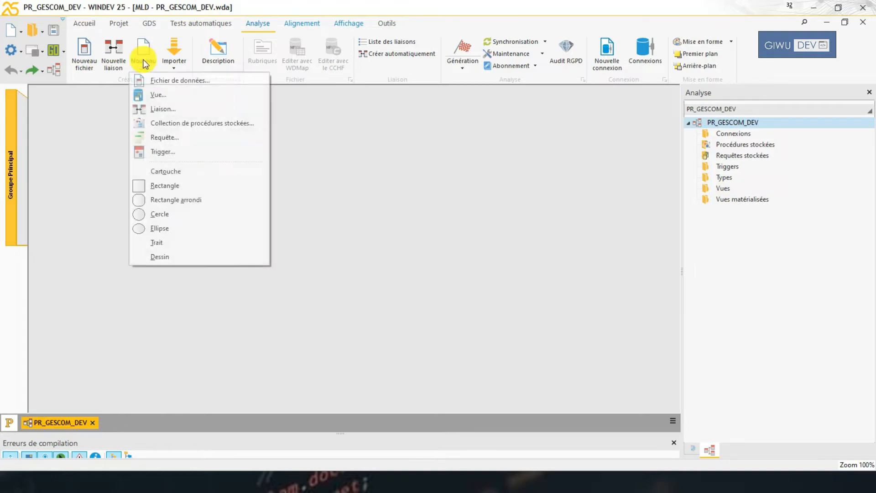
pyautogui.click(181, 81)
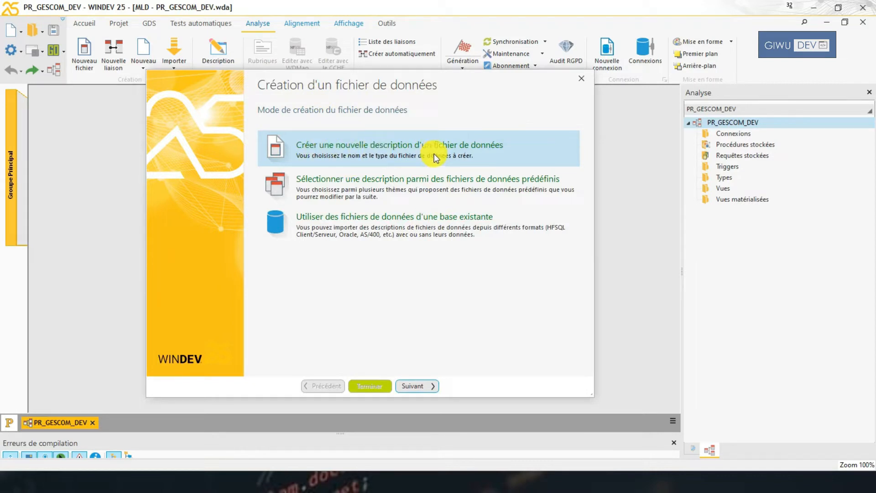
pyautogui.click(436, 385)
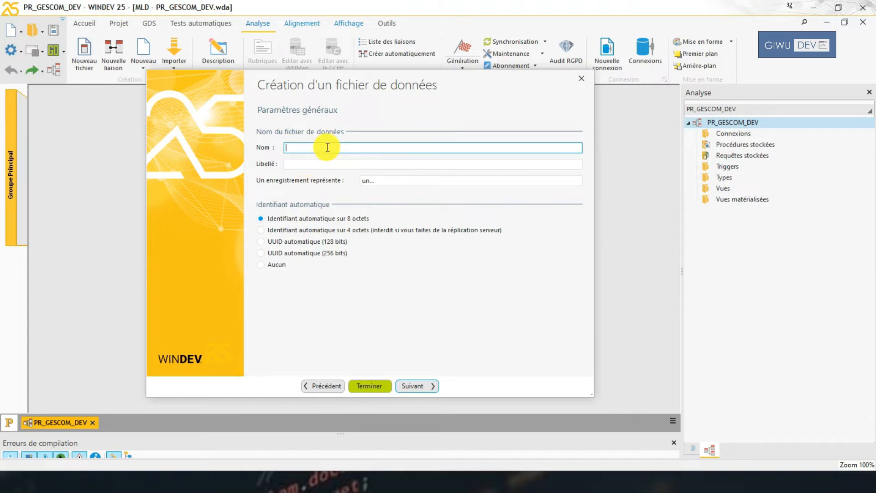
pyautogui.write('Cleint')
pyautogui.press('BackSpace')
pyautogui.press('BackSpace')
pyautogui.press('BackSpace')
pyautogui.press('BackSpace')
pyautogui.press('BackSpace')
pyautogui.press('BackSpace')
pyautogui.write('CLIENT')
# Choose the 8-byte automatic identifier for the CLIENT file and complete its creation
pyautogui.click(318, 221)
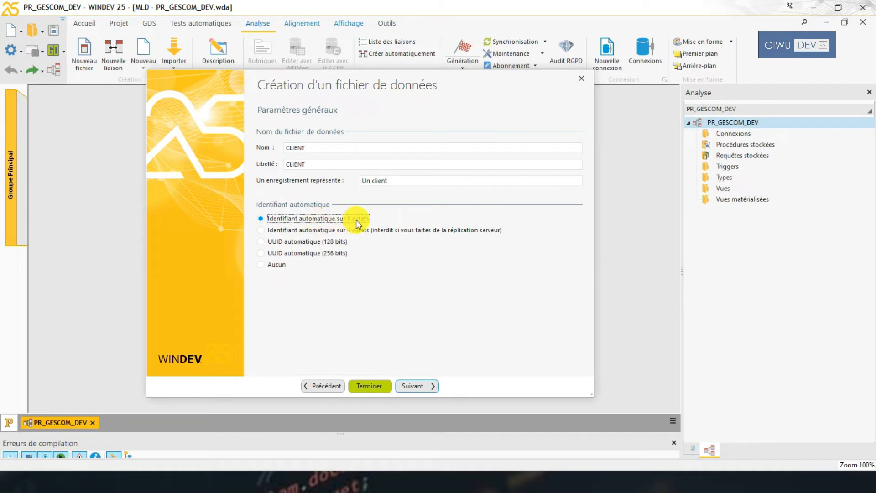
pyautogui.click(418, 386)
pyautogui.click(354, 162)
pyautogui.click(423, 388)
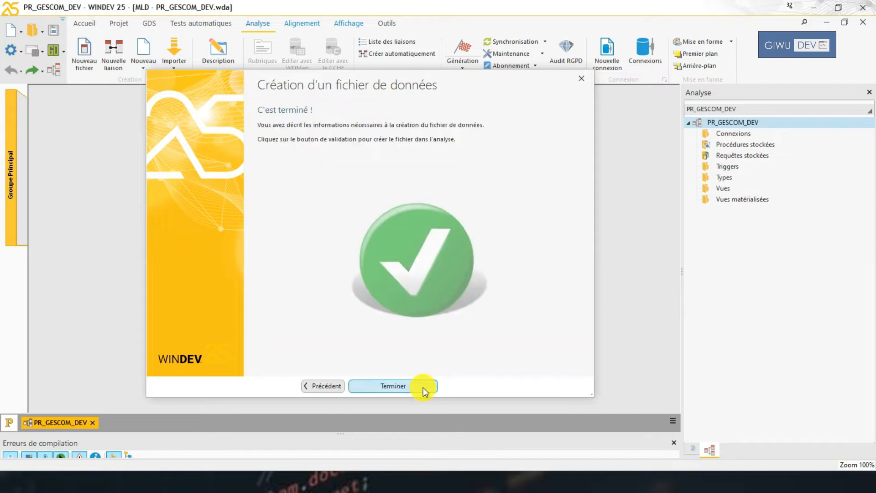
pyautogui.click(423, 388)
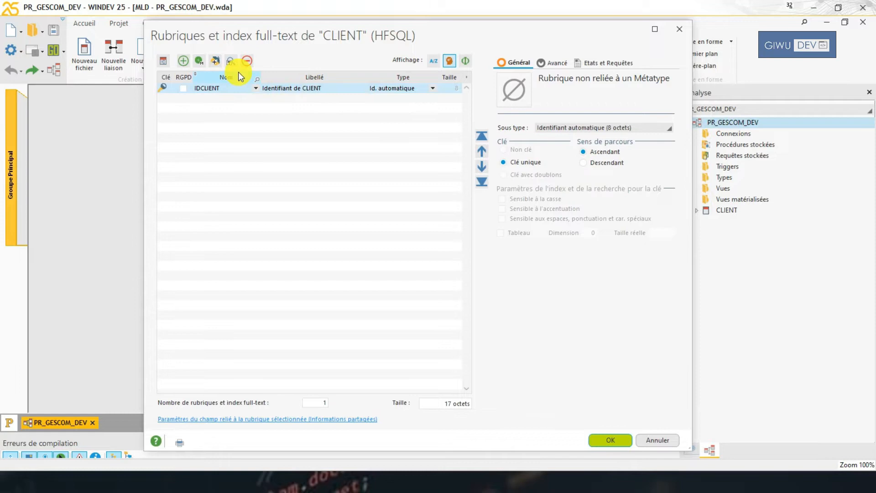
# Reposition the CLIENT field description window and view the types available for the IDCLIENT field
pyautogui.moveTo(386, 36); pyautogui.dragTo(513, 82)
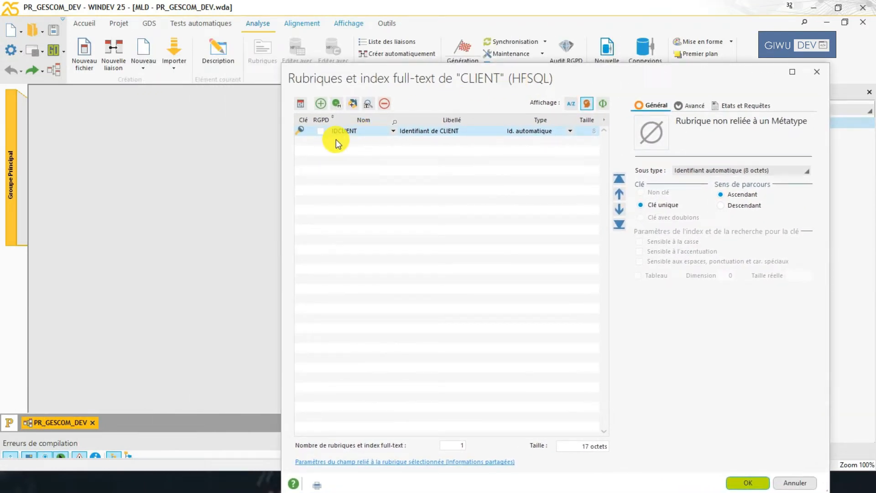
pyautogui.moveTo(416, 75); pyautogui.dragTo(326, 54)
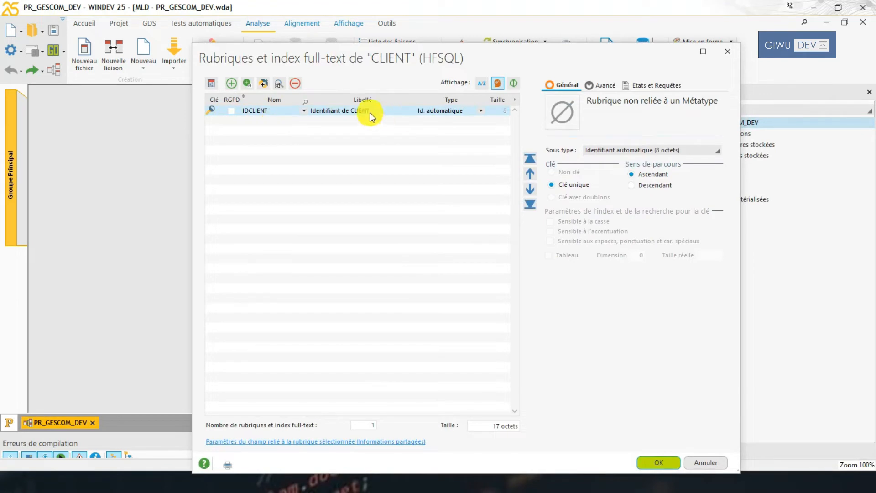
pyautogui.click(479, 112)
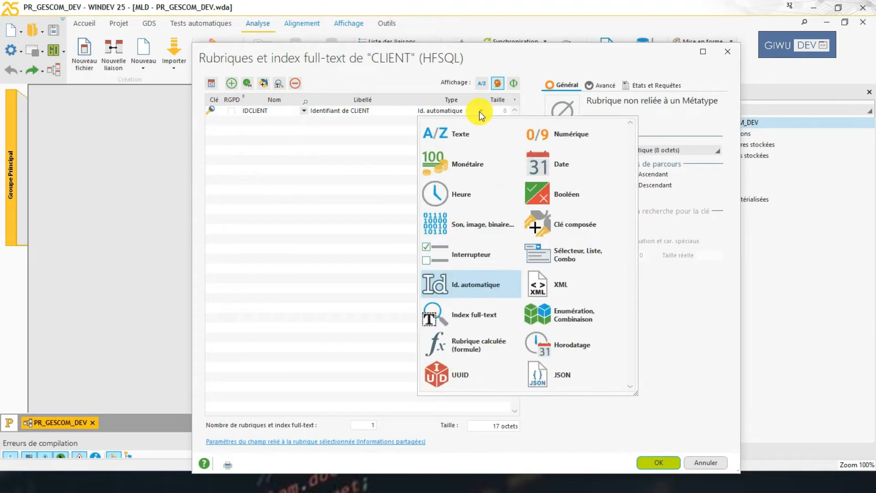
pyautogui.click(261, 121)
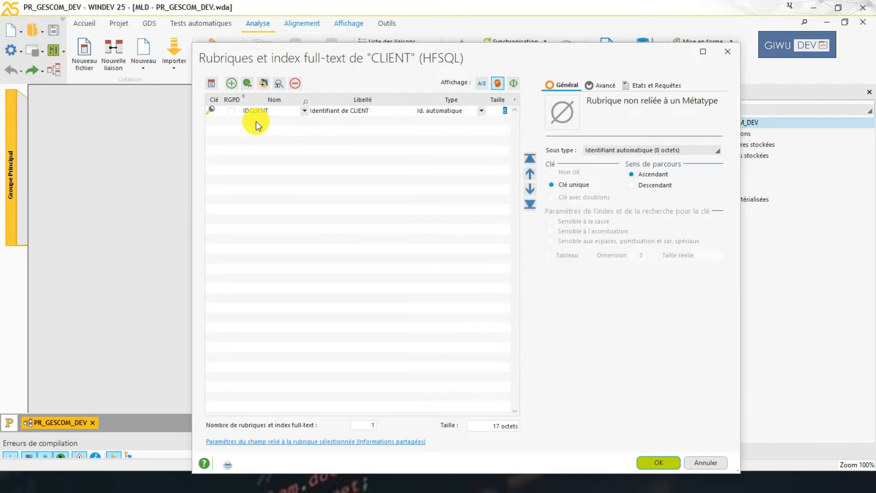
# Add a text field named NomClt below IDCLIENT with the caption "Nom du client"
pyautogui.click(246, 120)
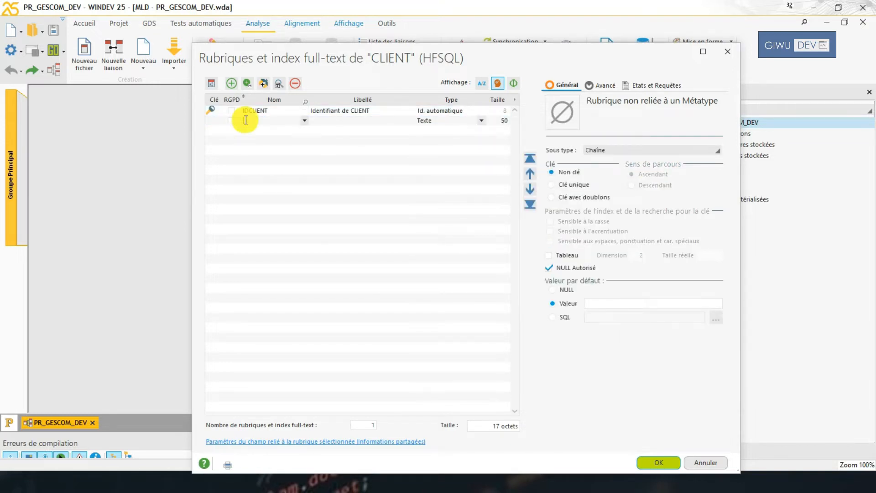
pyautogui.write('Nom')
pyautogui.write('Cli')
pyautogui.click(337, 121)
pyautogui.click(342, 122)
pyautogui.press('BackSpace')
pyautogui.write('du client')
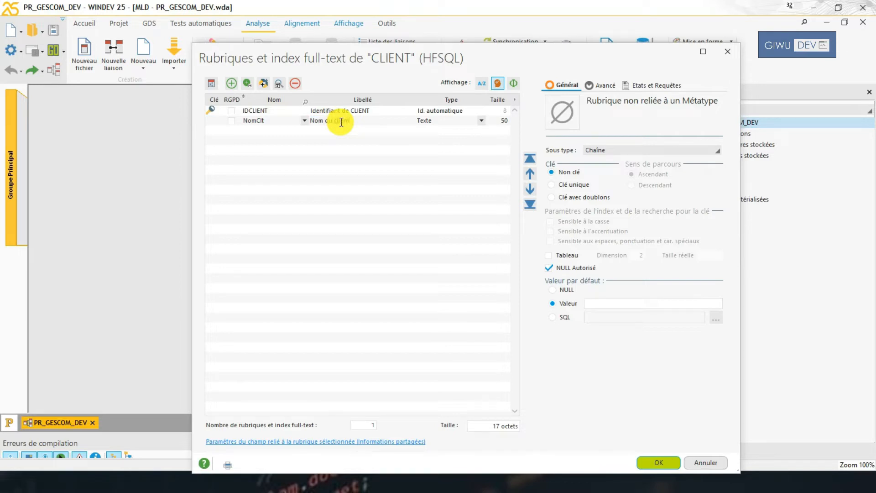
# Set the size of the NomClt text field to 200
pyautogui.hotkey('shift', 'Left')
pyautogui.hotkey('shift', 'Left')
pyautogui.hotkey('shift', 'Left')
pyautogui.hotkey('shift', 'Left')
pyautogui.hotkey('shift', 'Left')
pyautogui.hotkey('shift', 'Left')
pyautogui.hotkey('shift', 'Left')
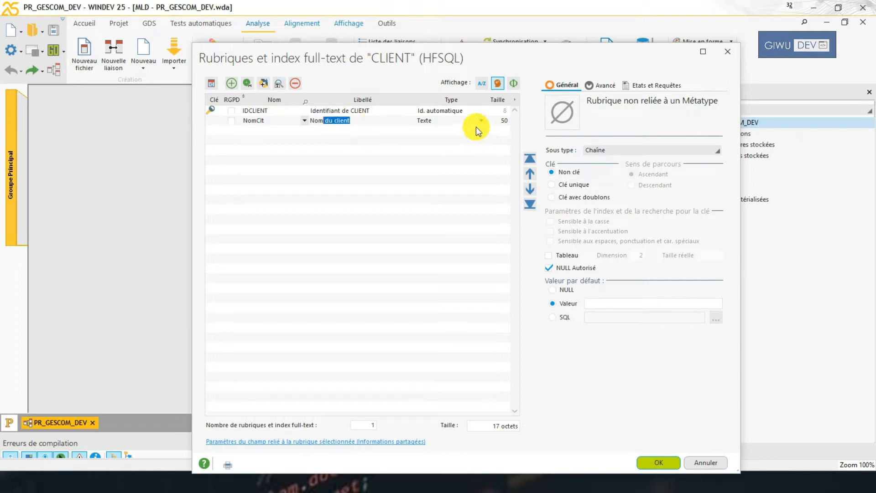
pyautogui.click(504, 121)
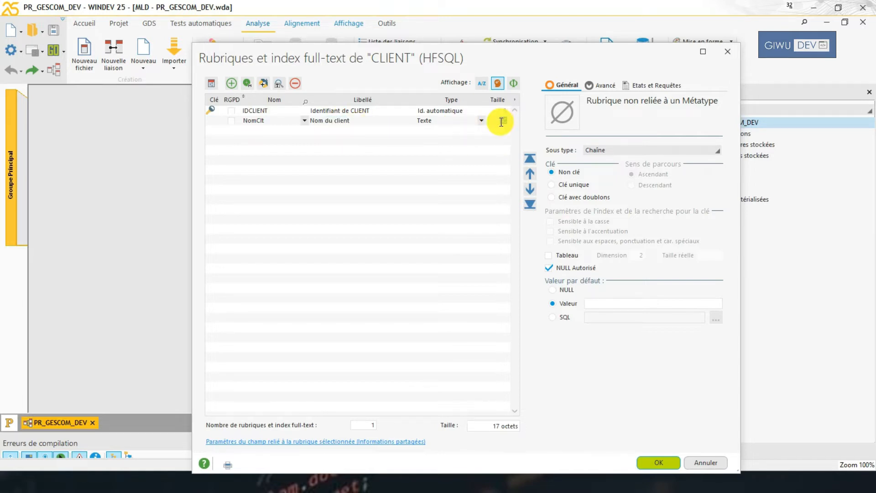
# Add a text field named PrenomClt below NomClt with the caption "Prénom du client" and a size of 500
pyautogui.click(253, 134)
pyautogui.write('PrenomCl')
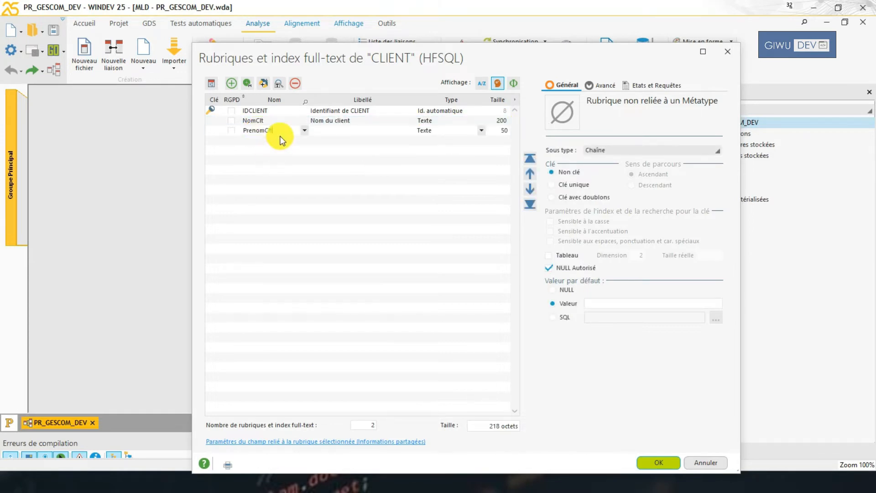
pyautogui.write('t')
pyautogui.click(345, 131)
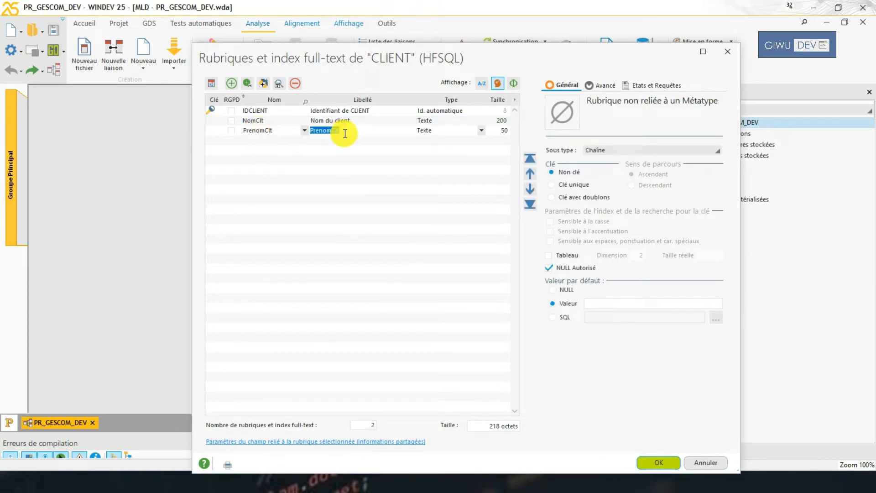
pyautogui.press('BackSpace')
pyautogui.press('BackSpace')
pyautogui.press('BackSpace')
pyautogui.write('énom du client')
pyautogui.click(457, 130)
pyautogui.click(474, 146)
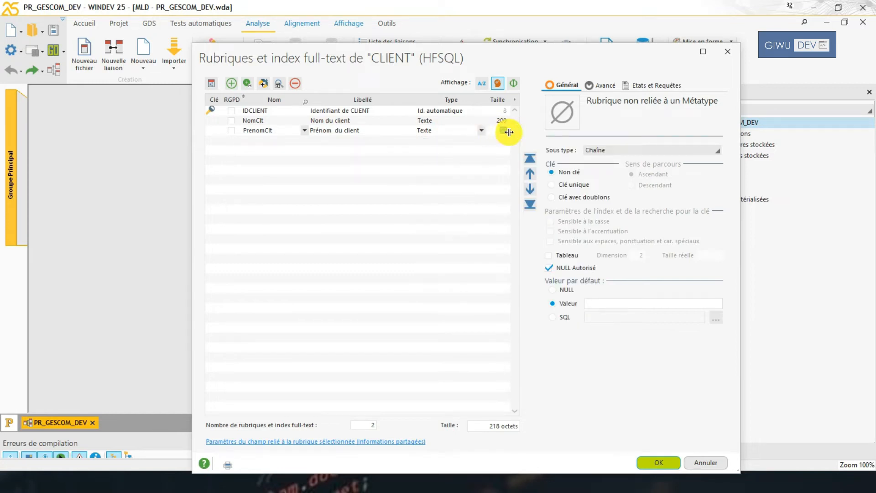
pyautogui.write('500')
# Add a field named TelClt below PrenomClt with the caption "Téléphone du client", keeping the Texte type
pyautogui.click(255, 144)
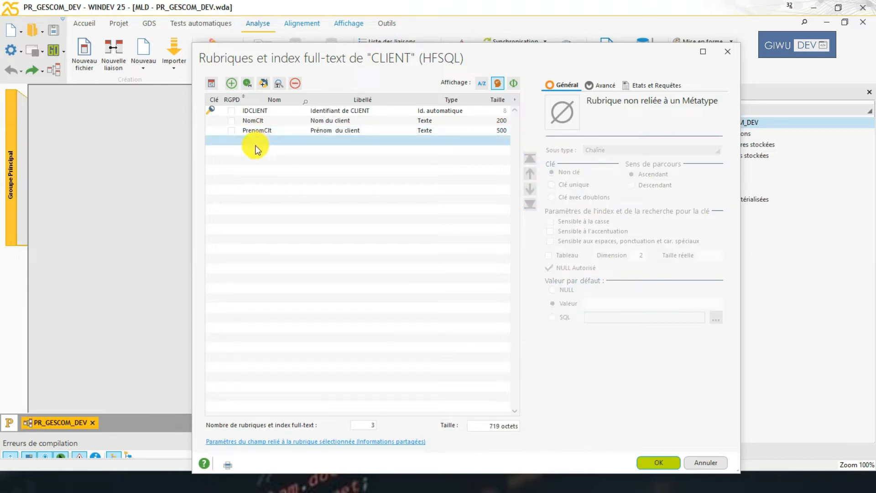
pyautogui.click(256, 141)
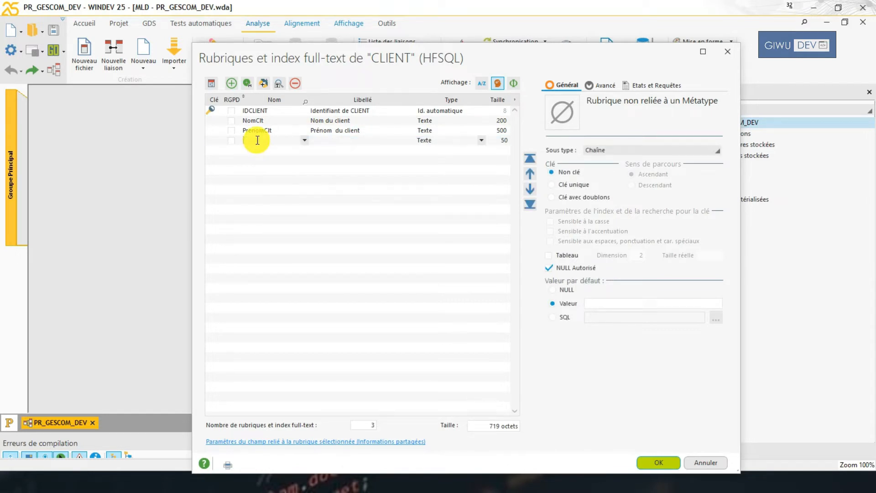
pyautogui.write('TelClt')
pyautogui.press('Tab')
pyautogui.write('Téléphone  du client')
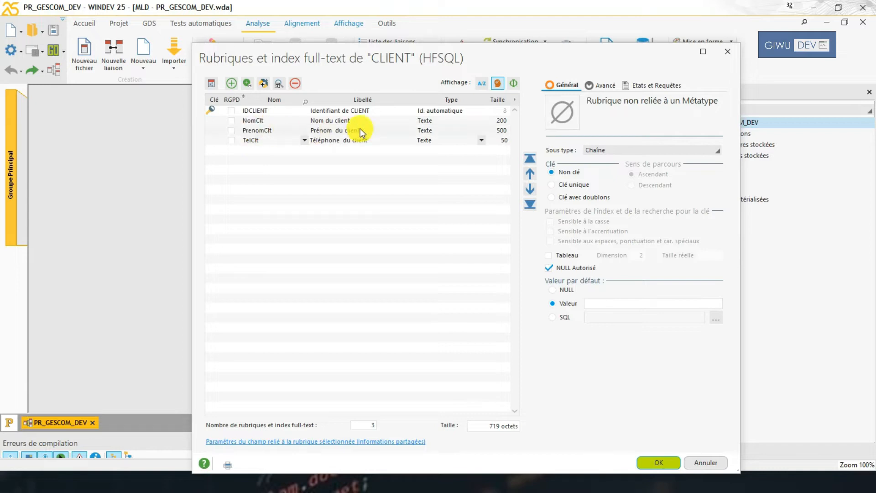
pyautogui.click(482, 142)
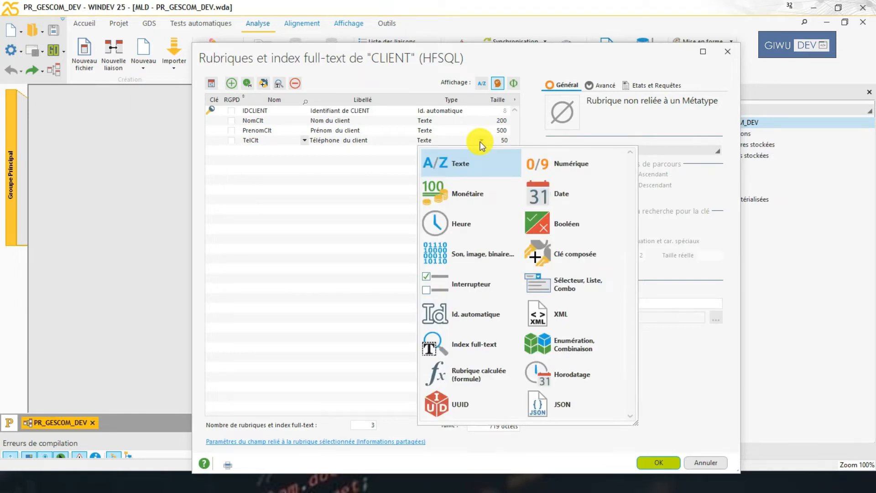
pyautogui.click(482, 145)
# Add a text field named AdresClt below TelClt with the caption "Adresse du client" and a size of 500
pyautogui.click(270, 150)
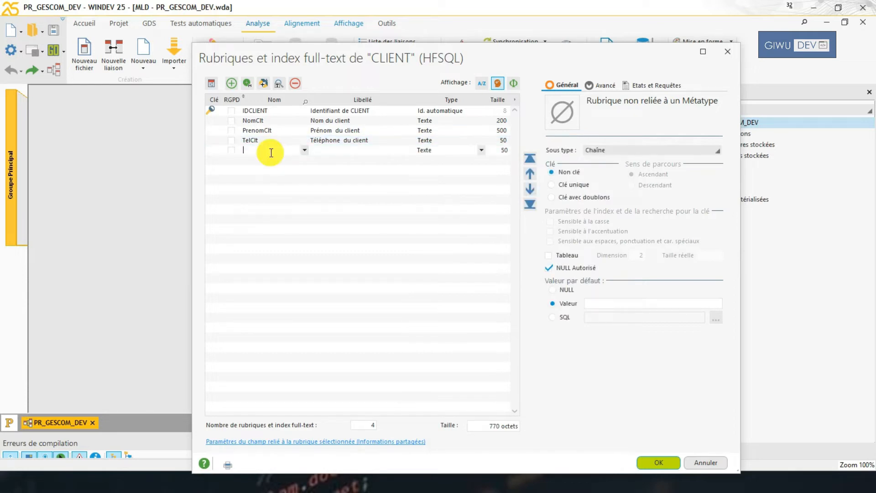
pyautogui.write('AdresClt')
pyautogui.click(333, 151)
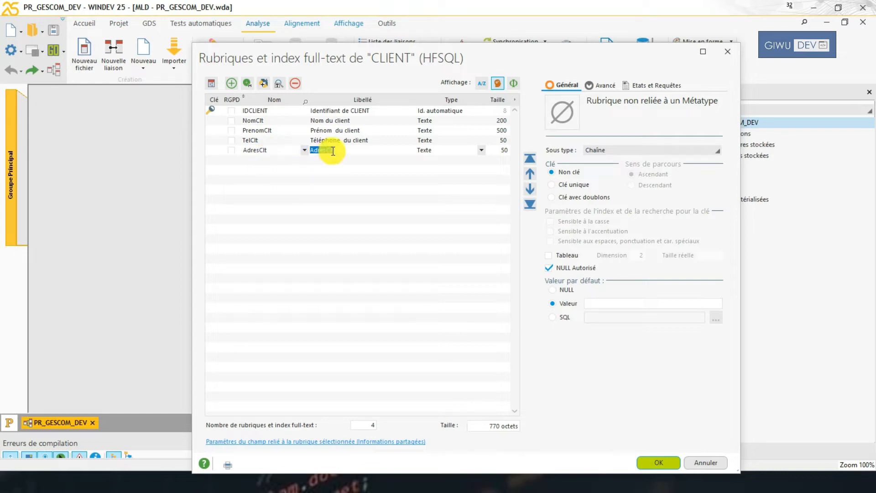
pyautogui.click(334, 150)
pyautogui.press('BackSpace')
pyautogui.press('BackSpace')
pyautogui.press('BackSpace')
pyautogui.write('se du client')
pyautogui.click(502, 150)
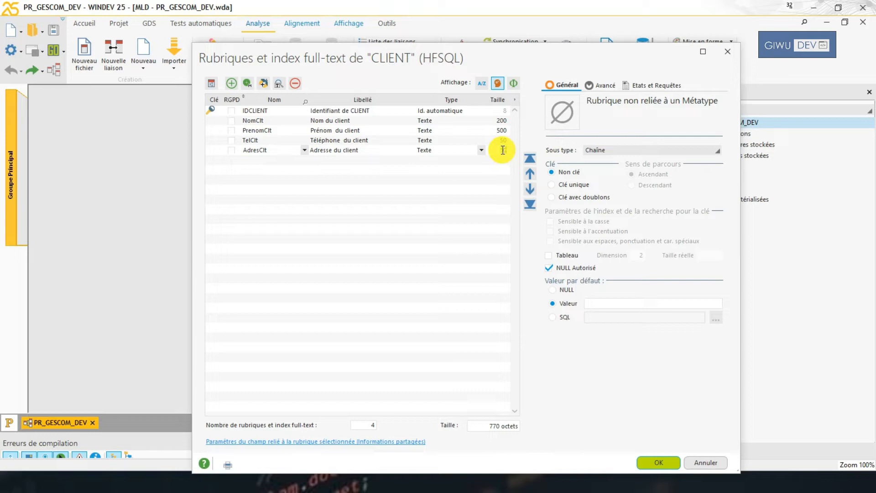
pyautogui.write('500')
pyautogui.press('Return')
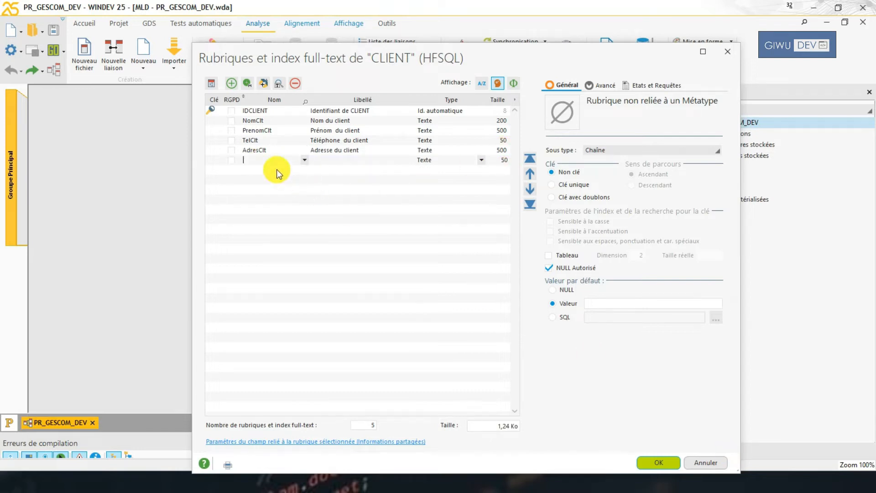
# Add a text field named AutresInfosClt below AdresClt with the caption "Autres Infos du client"
pyautogui.write('AutresInf')
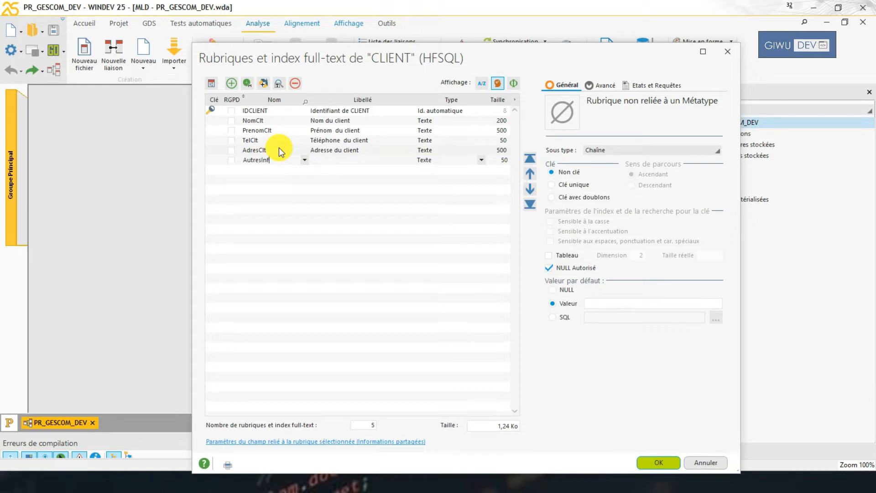
pyautogui.write('osClt')
pyautogui.click(329, 162)
pyautogui.press('Right')
pyautogui.press('BackSpace')
pyautogui.press('BackSpace')
pyautogui.press('BackSpace')
pyautogui.press('BackSpace')
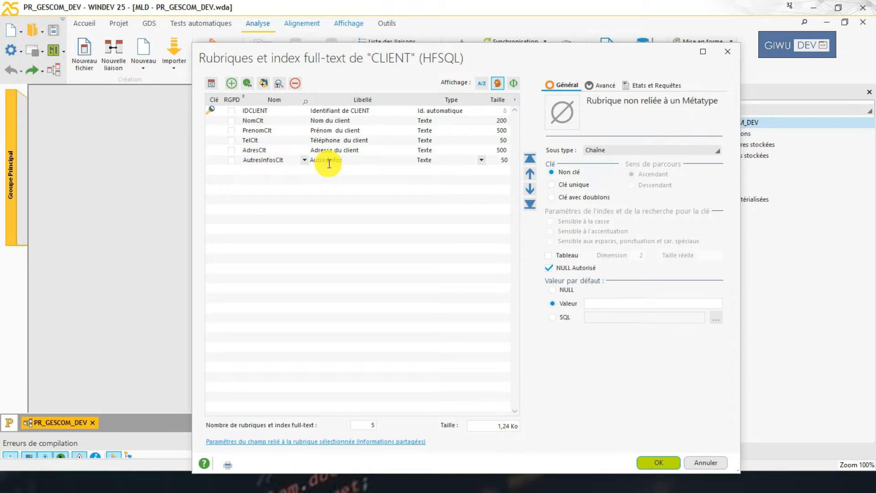
pyautogui.write('du client')
# Set the size of the AutresInfosClt text field to 1000
pyautogui.click(500, 160)
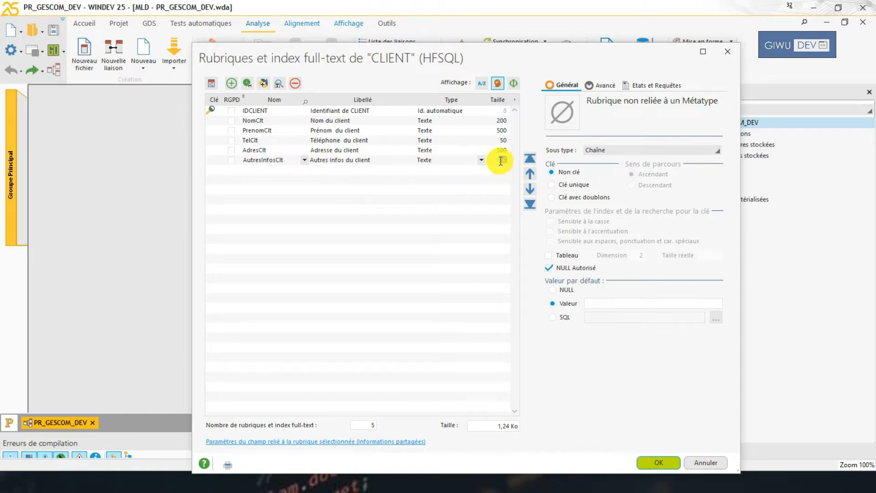
pyautogui.click(501, 161)
pyautogui.write('1000')
pyautogui.click(346, 175)
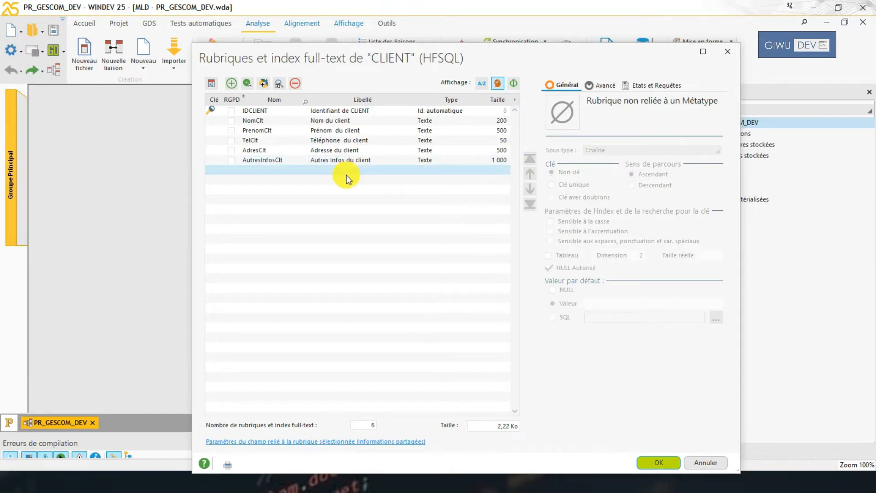
# Make the TelClt field a key with duplicates (Clé avec doublons) and validate the CLIENT field description
pyautogui.click(262, 141)
pyautogui.rightClick(214, 144)
pyautogui.click(217, 139)
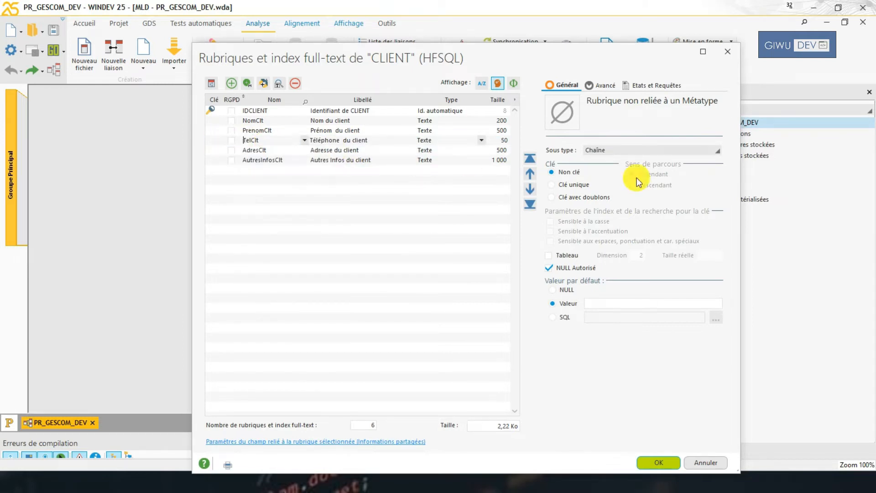
pyautogui.click(336, 150)
pyautogui.click(336, 140)
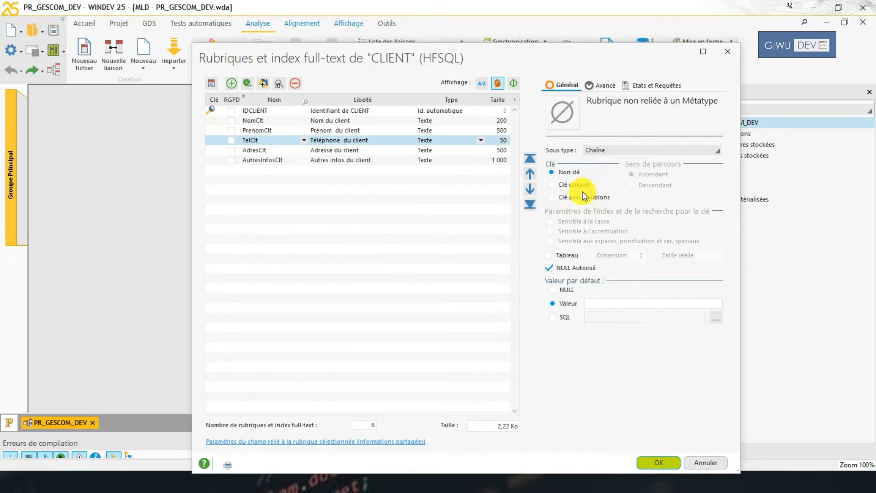
pyautogui.click(568, 197)
pyautogui.click(568, 197)
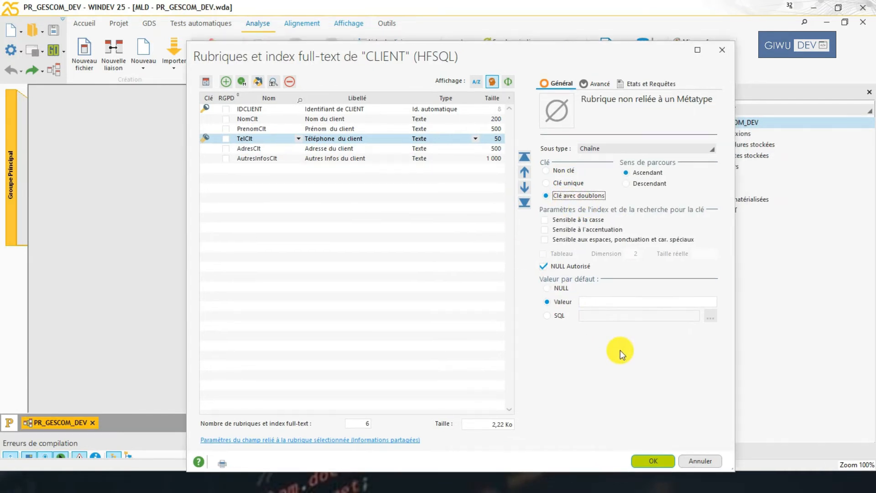
pyautogui.moveTo(544, 53); pyautogui.dragTo(519, 47)
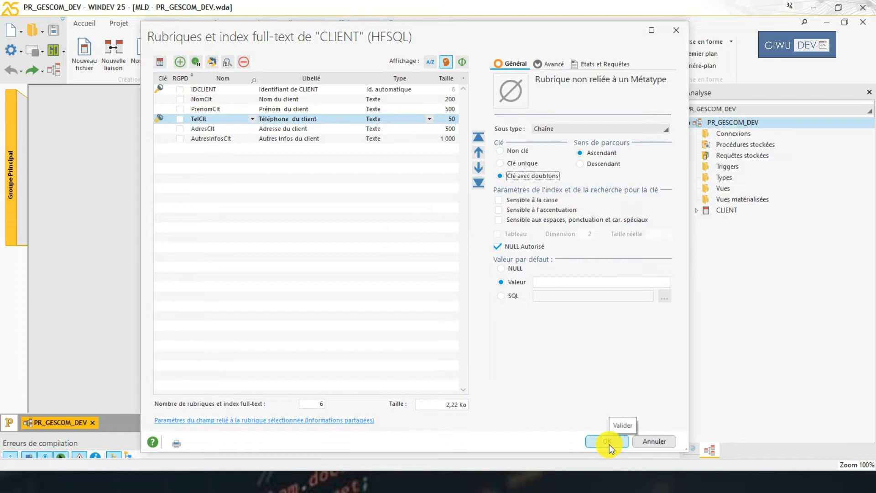
pyautogui.click(607, 441)
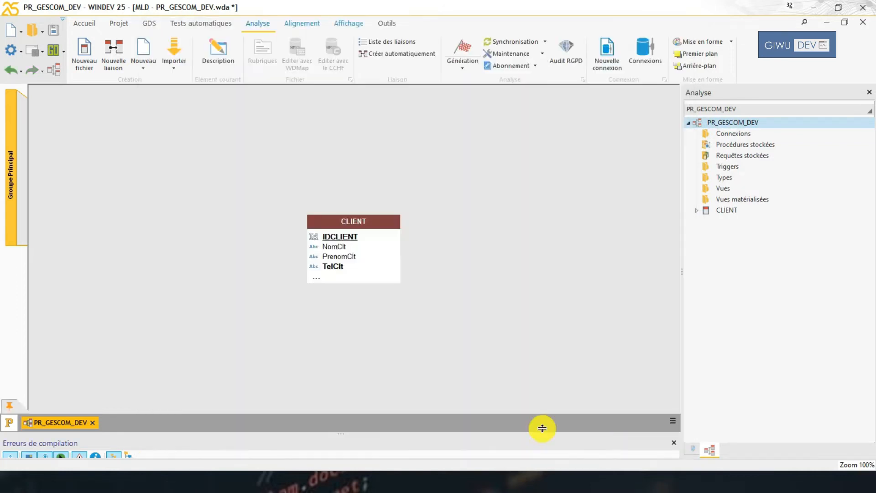
# Move the CLIENT file to the upper-left area of the analysis diagram and heighten its box to show all fields
pyautogui.moveTo(366, 242); pyautogui.dragTo(149, 148)
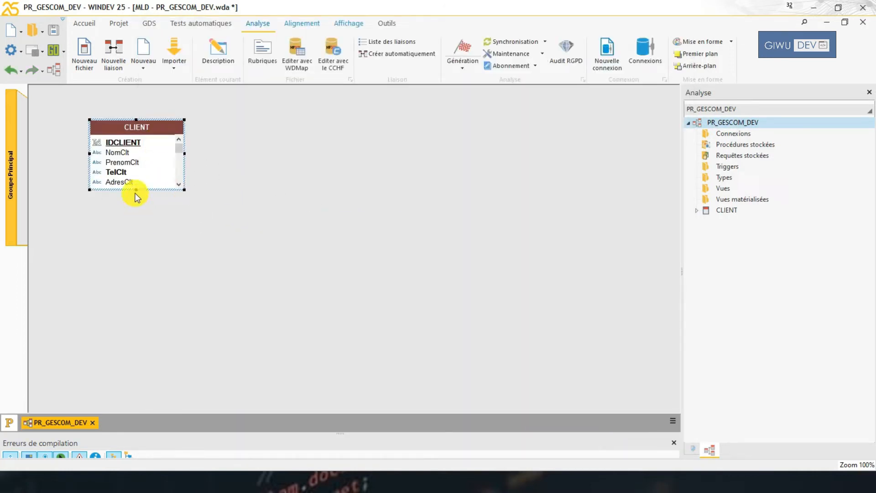
pyautogui.moveTo(136, 190); pyautogui.dragTo(135, 215)
pyautogui.click(255, 178)
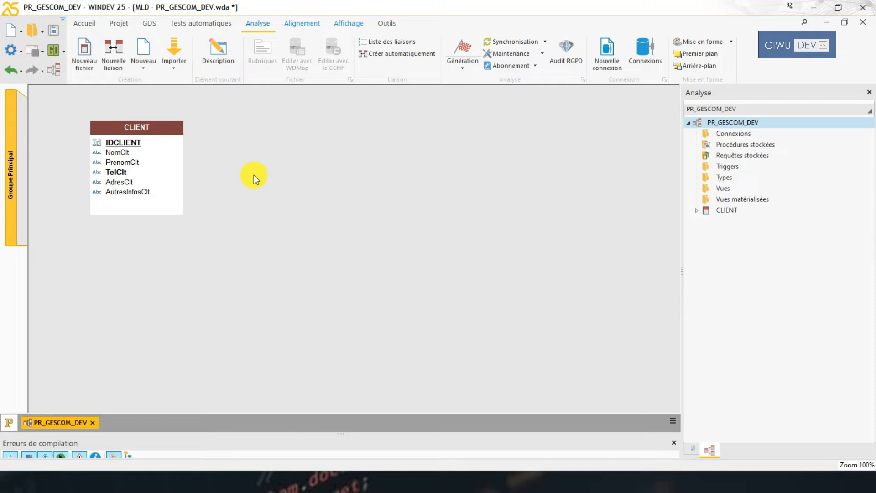
# Create a new data file named COMMANDE with the 8-byte automatic identifier
pyautogui.rightClick(254, 174)
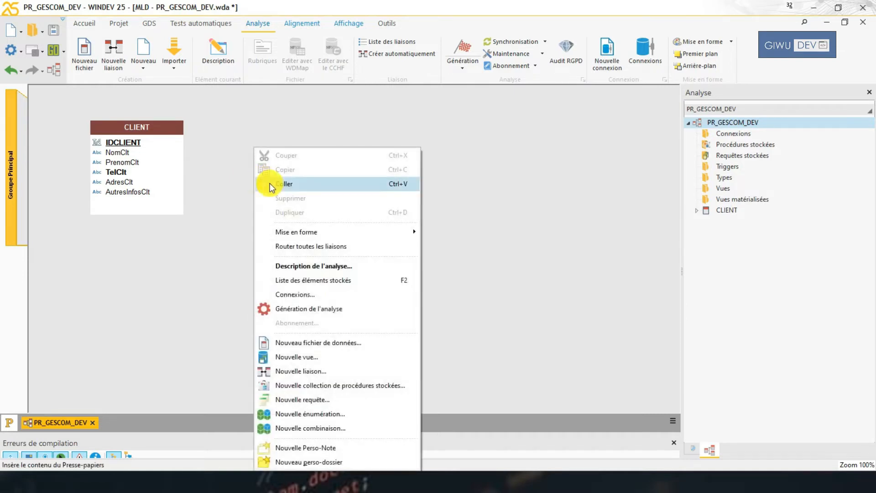
pyautogui.click(304, 343)
pyautogui.click(367, 152)
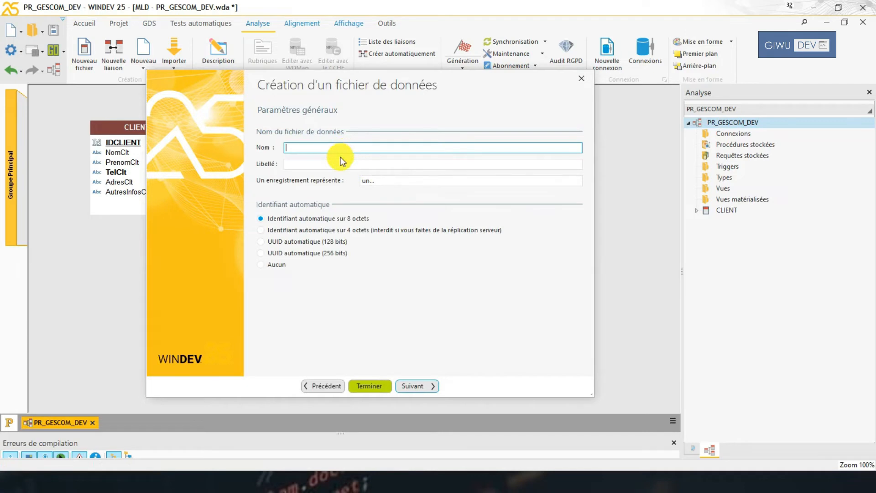
pyautogui.click(350, 148)
pyautogui.write('COMMADE')
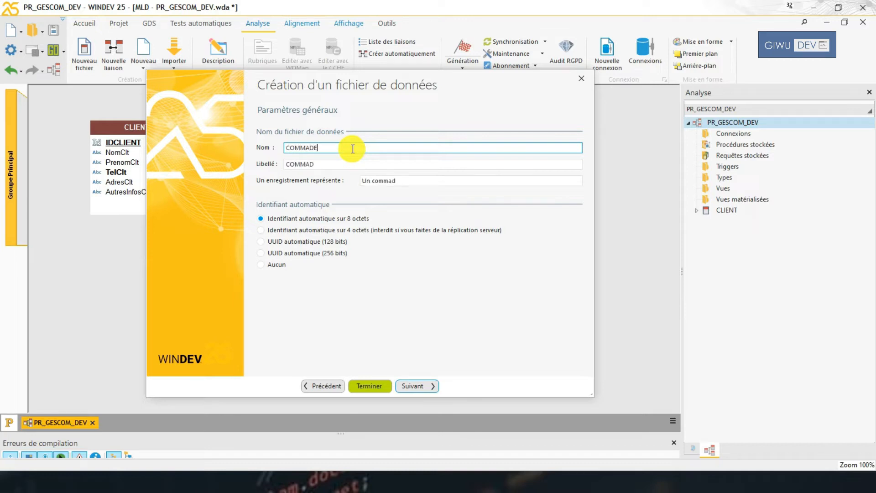
pyautogui.press('BackSpace')
pyautogui.press('BackSpace')
pyautogui.write('NDE')
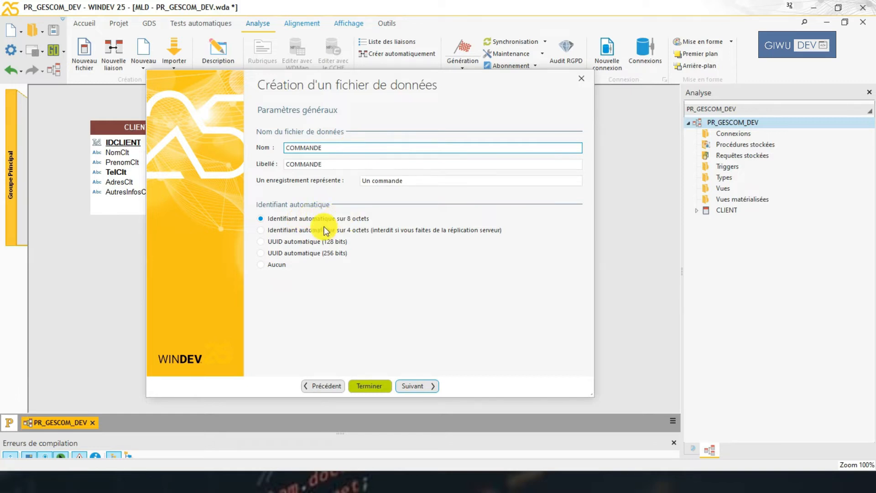
pyautogui.click(418, 386)
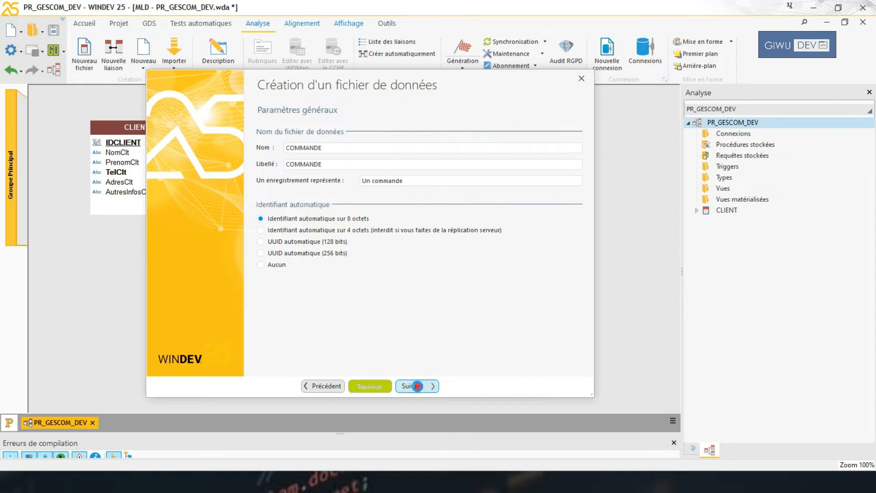
pyautogui.click(416, 386)
pyautogui.click(416, 386)
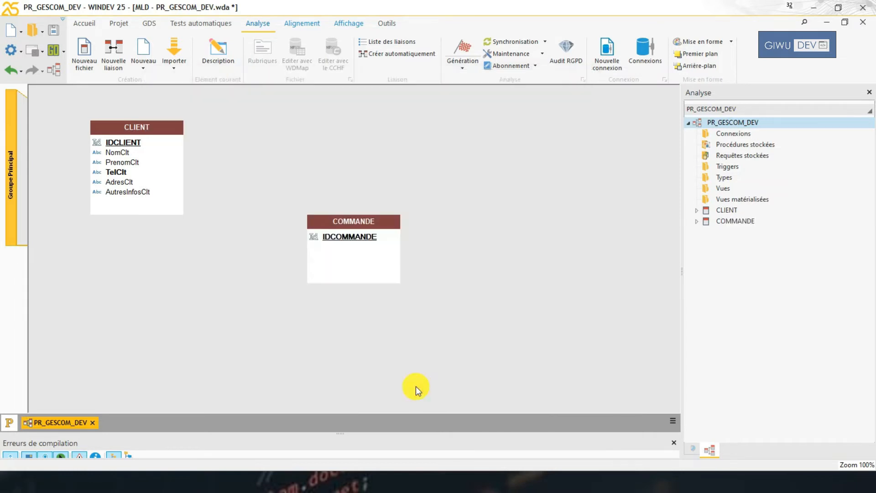
# Add a field named DateCmde below IDCOMMANDE with the caption "Date de la commande"
pyautogui.click(199, 101)
pyautogui.click(205, 100)
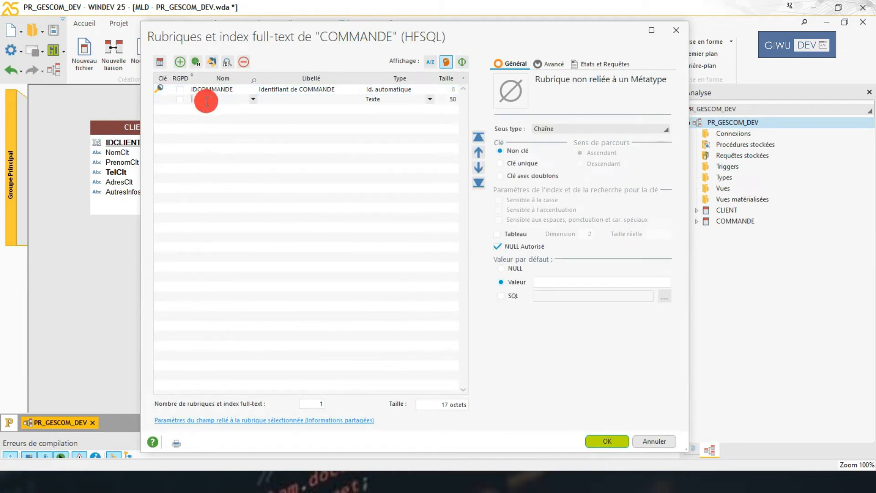
pyautogui.write('DateCmde')
pyautogui.press('Tab')
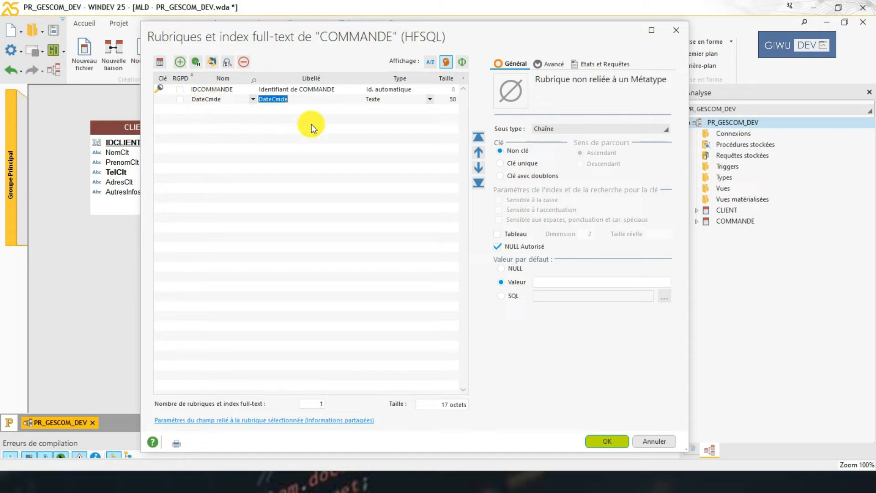
pyautogui.write('Date de la commande')
pyautogui.moveTo(320, 99); pyautogui.dragTo(274, 99)
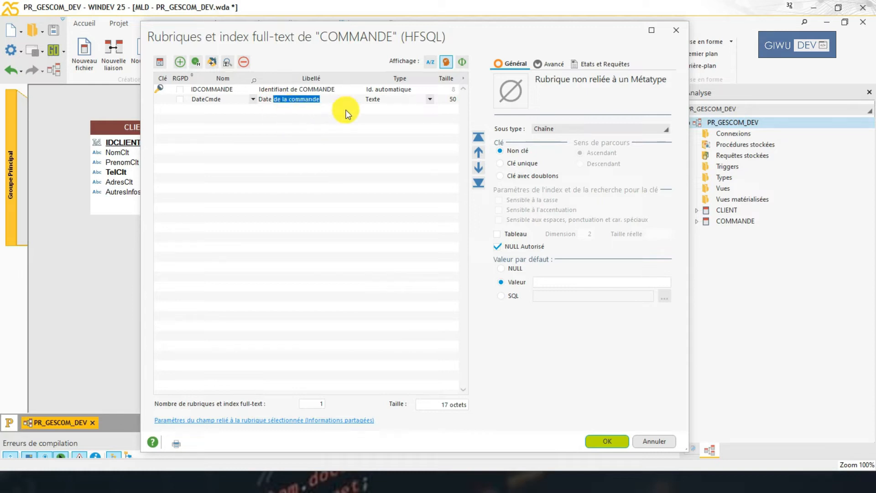
# Set the DateCmde field's type to Date with the subtype Date (aaaammjj)
pyautogui.click(429, 99)
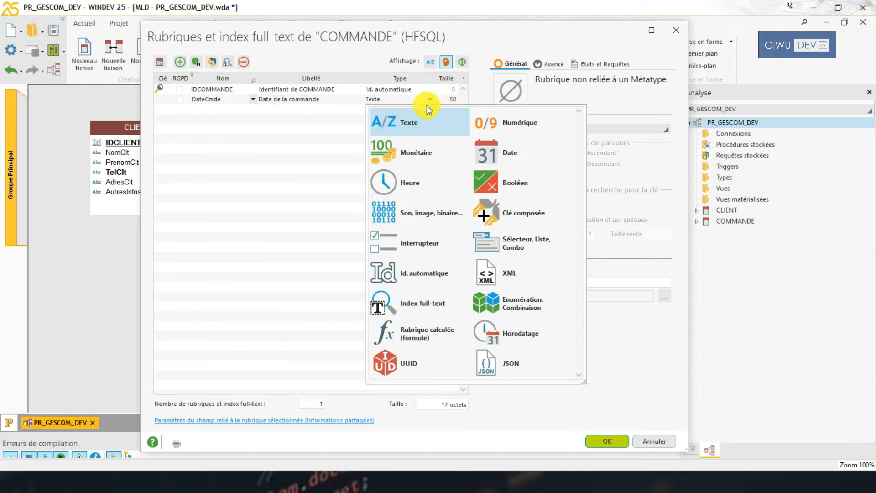
pyautogui.click(512, 151)
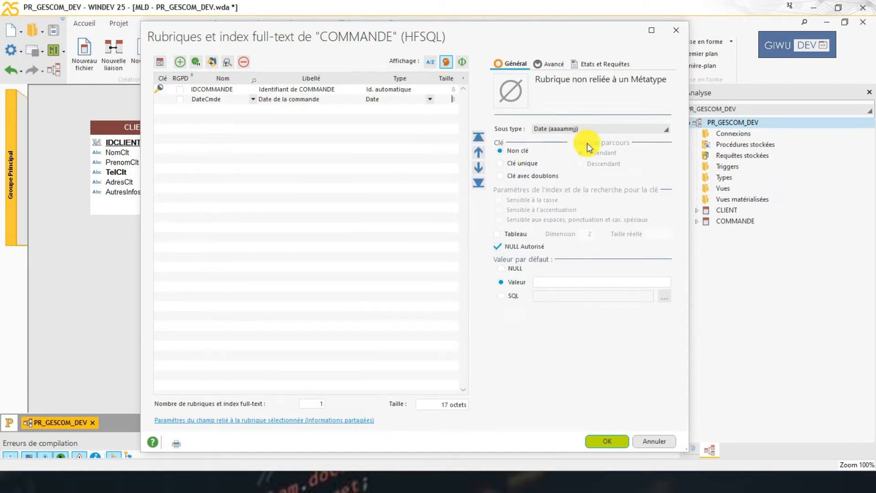
pyautogui.click(592, 128)
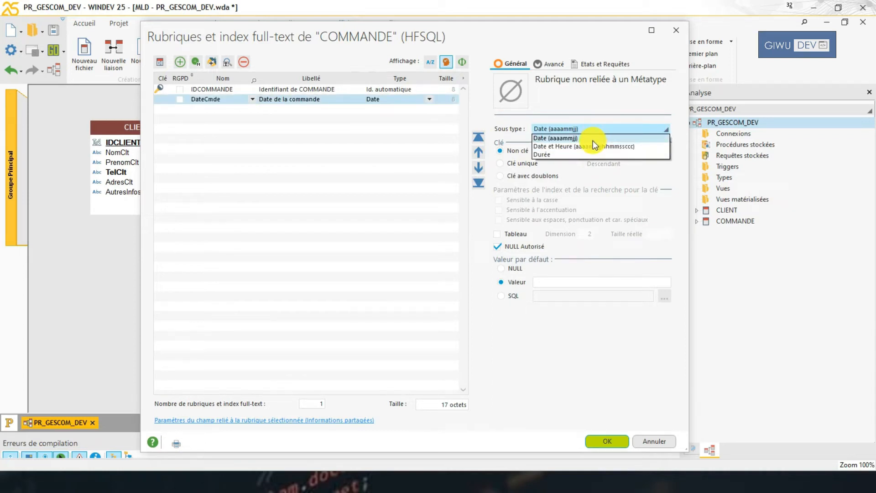
pyautogui.click(593, 138)
pyautogui.click(204, 111)
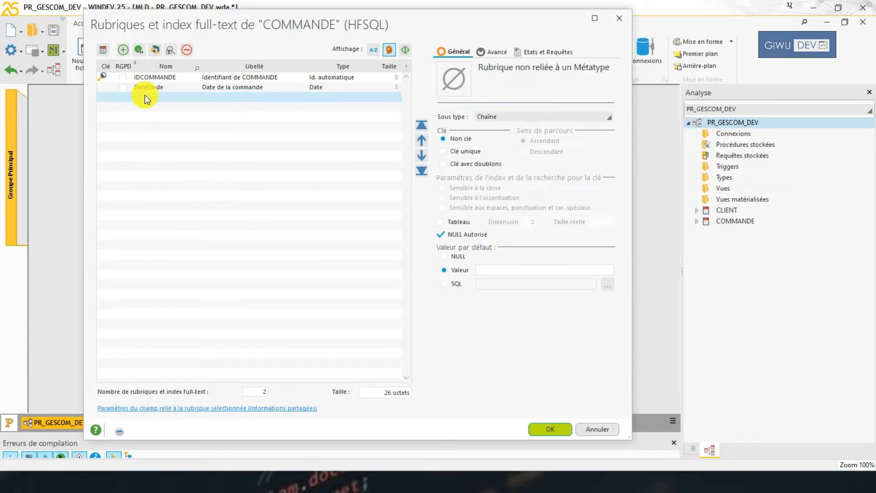
# Add a field named RefCmd below DateCmde with the caption "Référence de la commande"
pyautogui.click(146, 96)
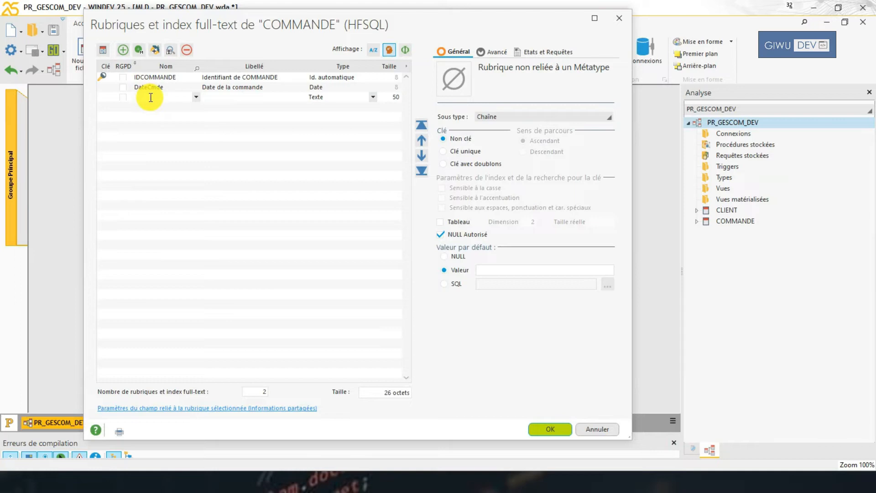
pyautogui.write('RefCmd')
pyautogui.click(239, 99)
pyautogui.write('Réfé')
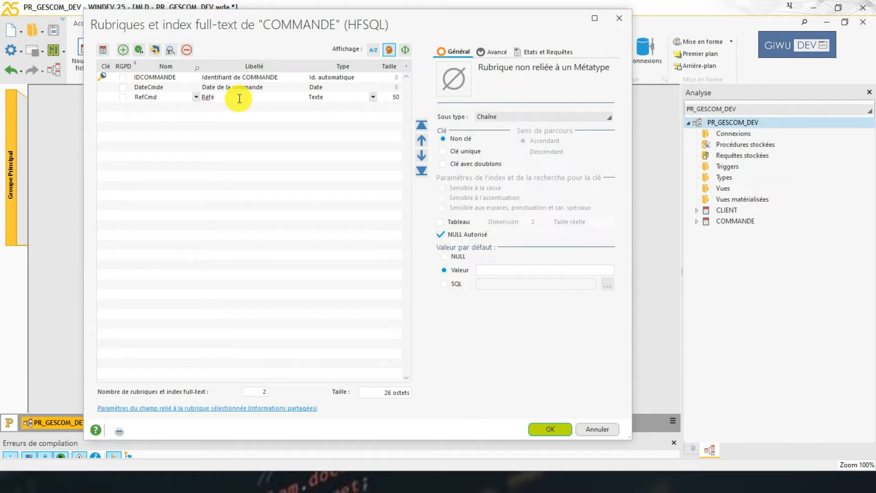
pyautogui.write('rence')
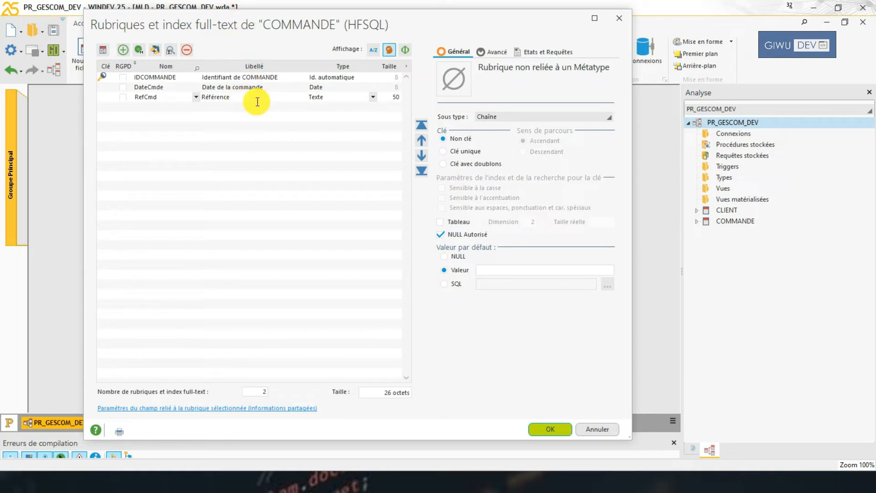
pyautogui.write('de la commande')
pyautogui.press('BackSpace')
pyautogui.write('nde')
# Define the RefCmd field as a key with duplicates (Clé avec doublons)
pyautogui.click(394, 96)
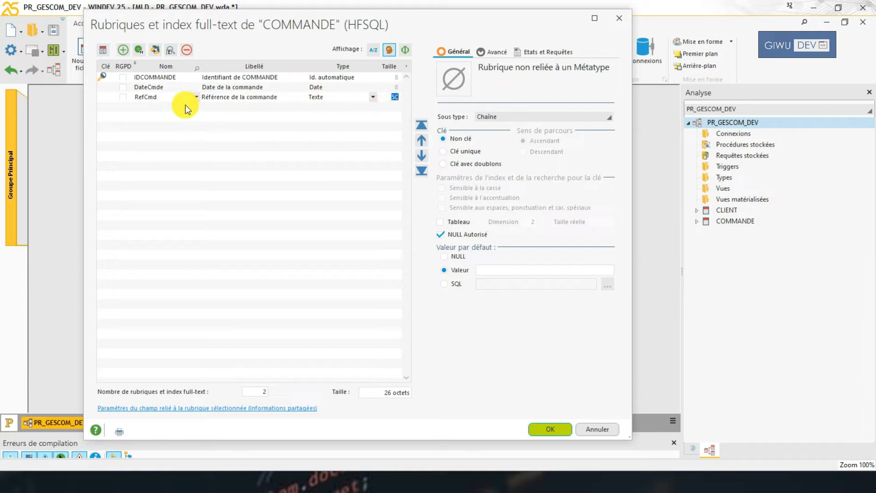
pyautogui.click(143, 95)
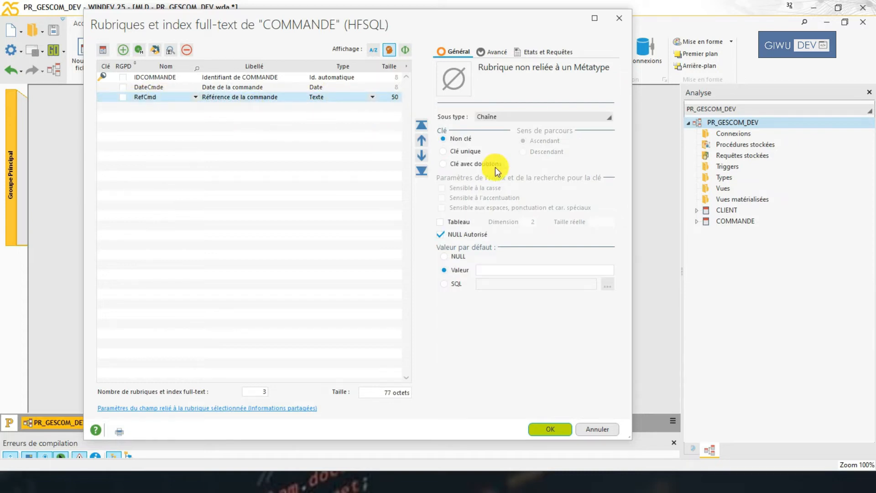
pyautogui.click(470, 164)
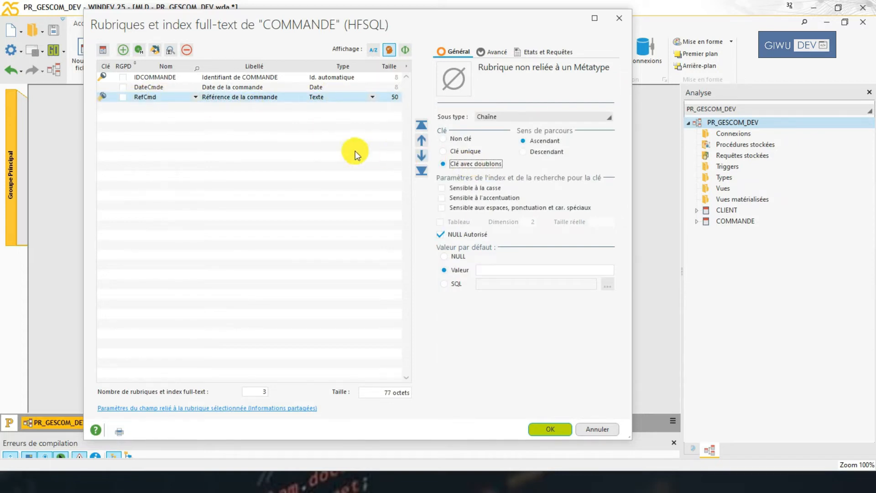
# Add a field named TotalHTCmd below RefCmd with the caption "TotalHT"
pyautogui.click(162, 108)
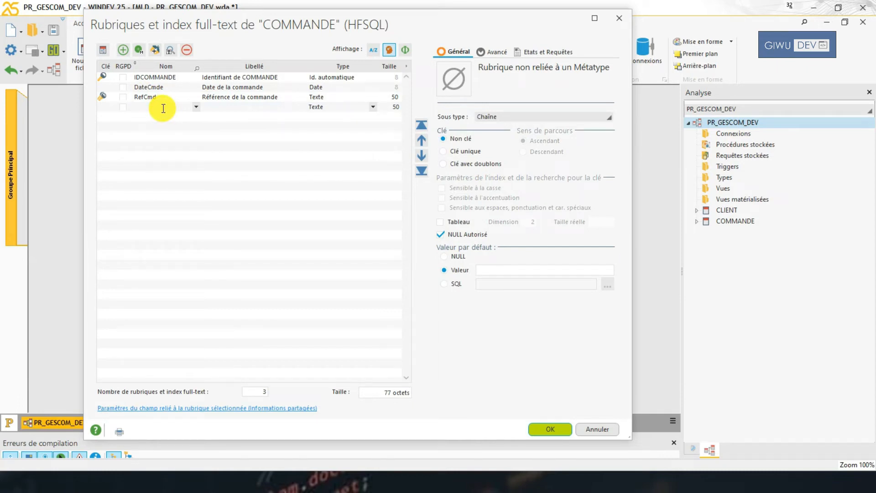
pyautogui.write('TotalHT')
pyautogui.click(247, 108)
pyautogui.click(248, 109)
pyautogui.press('BackSpace')
pyautogui.press('BackSpace')
pyautogui.press('BackSpace')
# Set the TotalHTCmd field's type to Numérique, Réel, with the format ±999 999 999,99
pyautogui.click(371, 105)
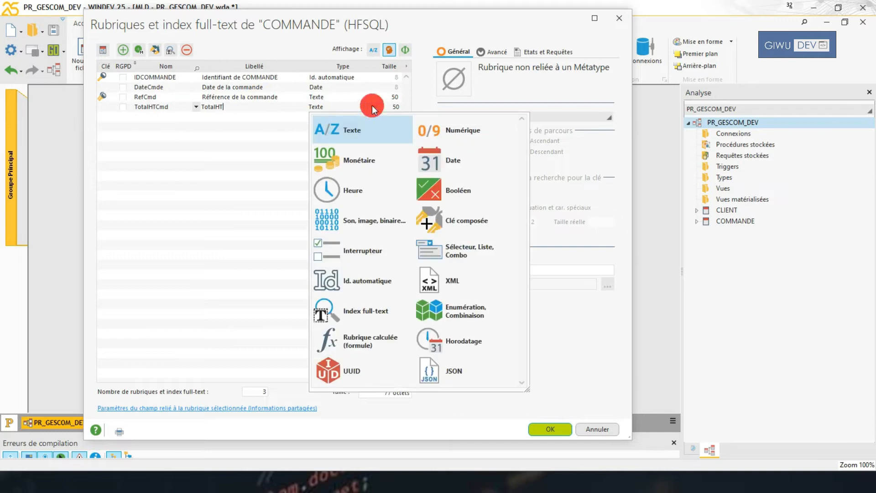
pyautogui.click(481, 133)
pyautogui.click(548, 119)
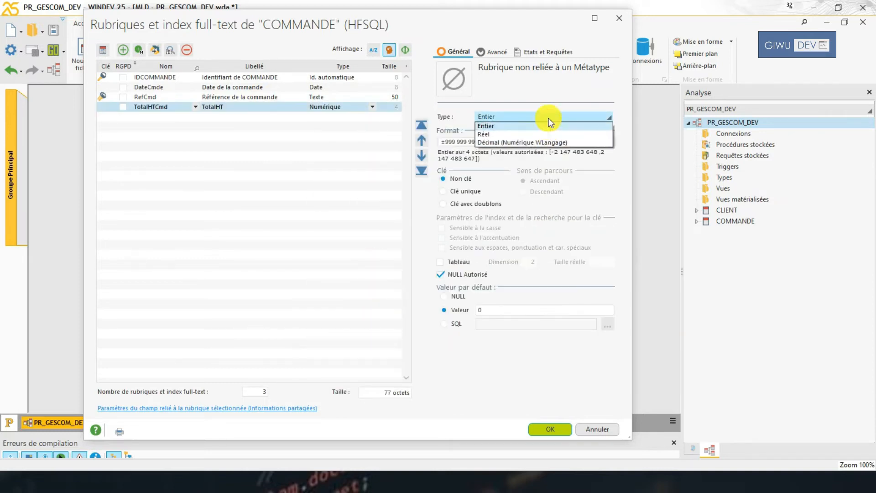
pyautogui.click(544, 135)
pyautogui.click(601, 143)
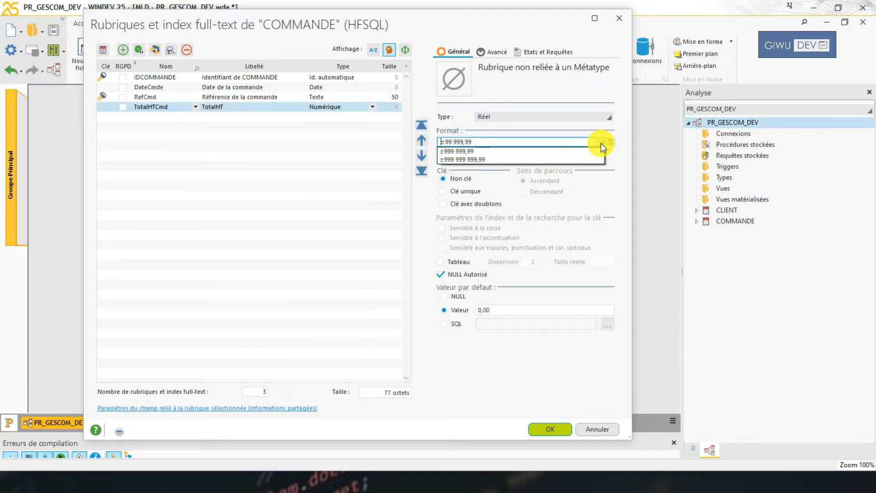
pyautogui.click(551, 160)
pyautogui.click(568, 119)
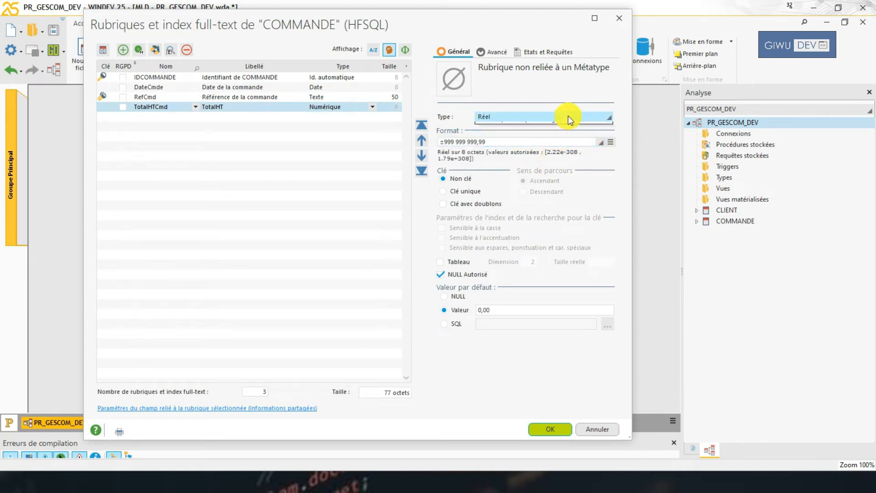
pyautogui.click(568, 119)
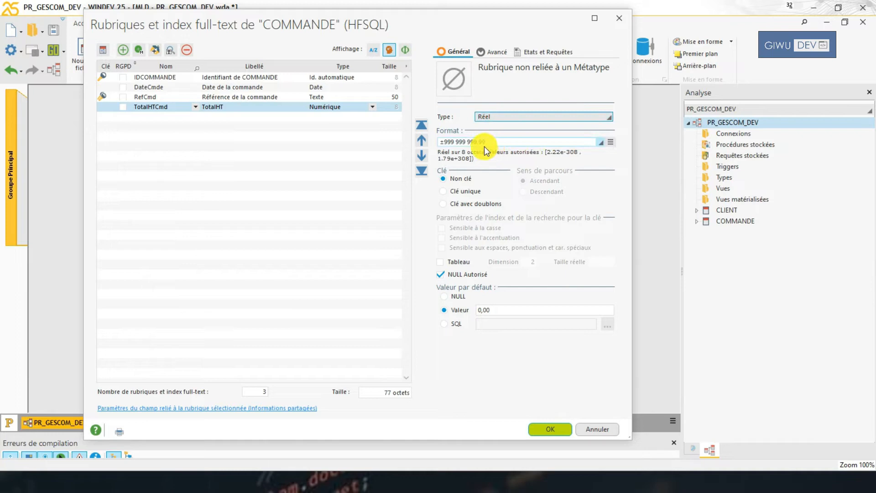
# Add a field named TotalTVACmd below TotalHTCmd with the caption "Total TVA"
pyautogui.click(150, 117)
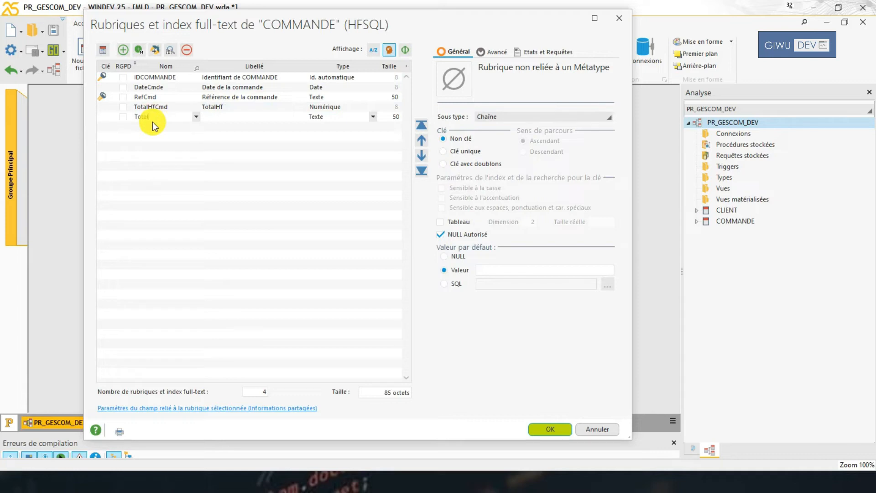
pyautogui.write('TotalTVACmd')
pyautogui.press('Tab')
pyautogui.press('End')
pyautogui.press('BackSpace')
pyautogui.press('BackSpace')
pyautogui.press('BackSpace')
# Set the TotalTVACmd field's type to Numérique, Réel, with the format ±999 999 999,99
pyautogui.click(374, 117)
pyautogui.click(440, 139)
pyautogui.click(538, 120)
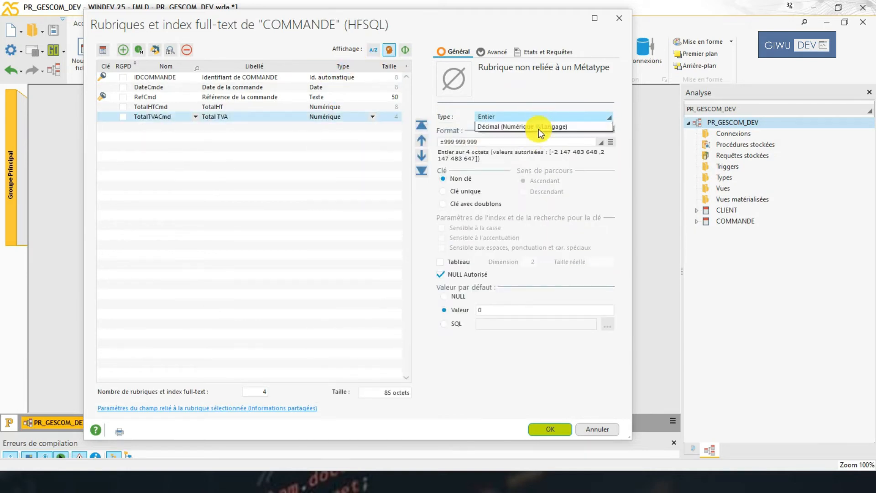
pyautogui.click(535, 133)
pyautogui.click(600, 142)
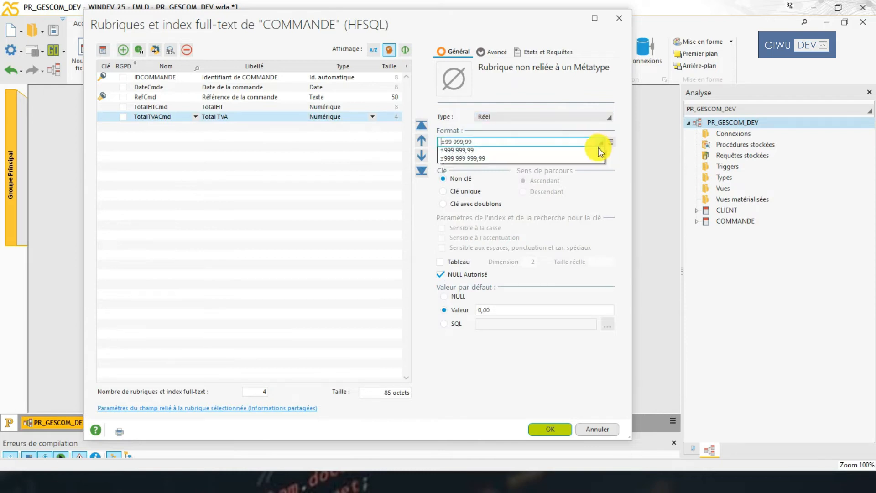
pyautogui.click(563, 159)
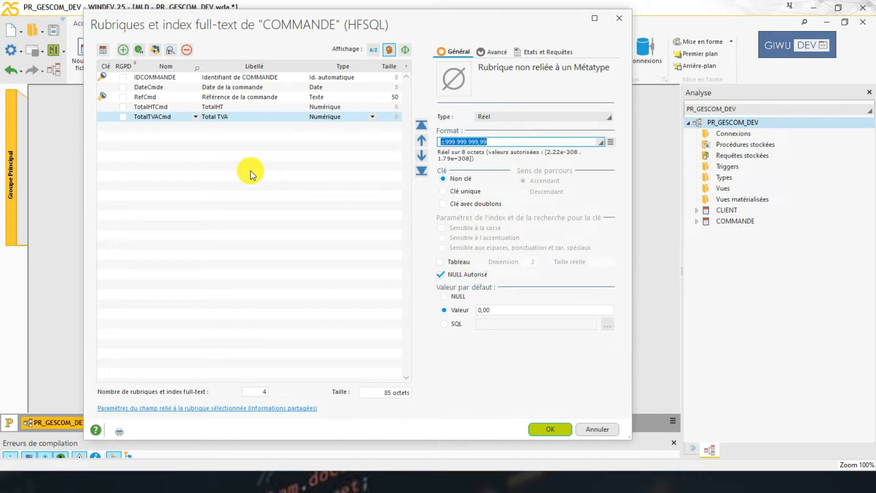
# Add a field named TotalTTCCmd below TotalTVACmd with the caption "Total TTC"
pyautogui.click(158, 127)
pyautogui.click(158, 125)
pyautogui.write('TotalTTC')
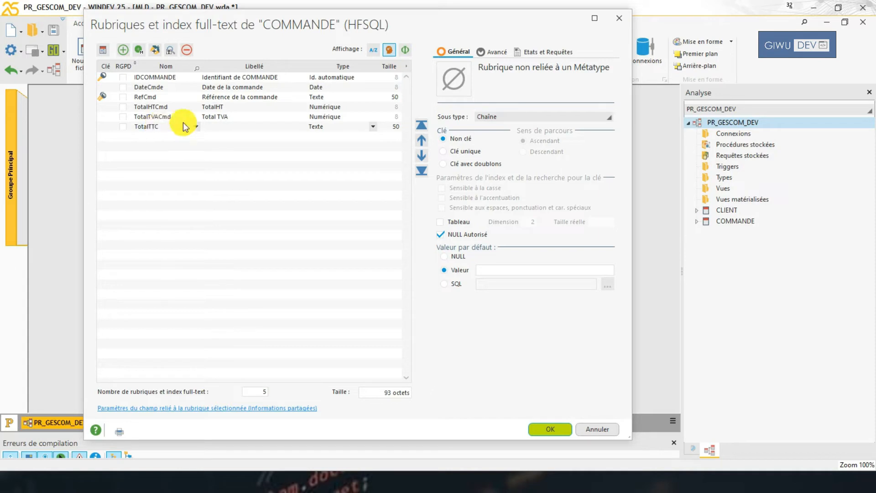
pyautogui.click(219, 129)
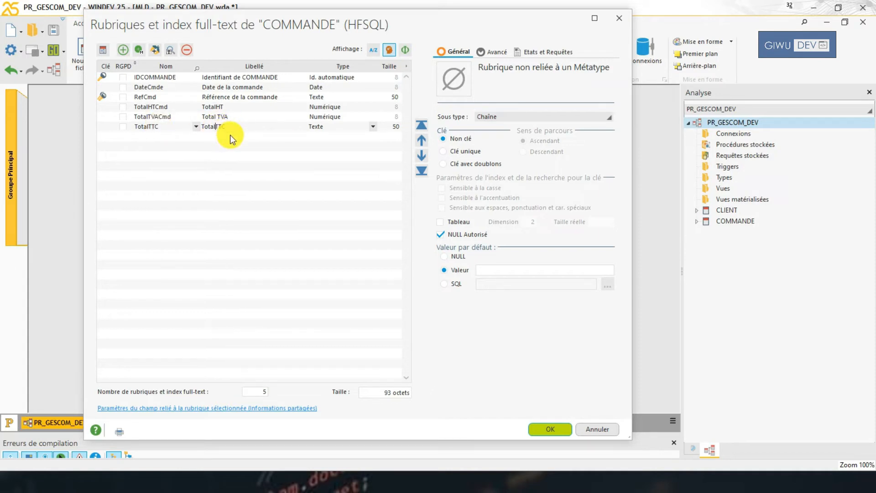
pyautogui.click(178, 130)
# Set the TotalTTCCmd field's type to Numérique, Réel, with the format ±999 999 999,99
pyautogui.click(367, 128)
pyautogui.click(454, 153)
pyautogui.click(566, 118)
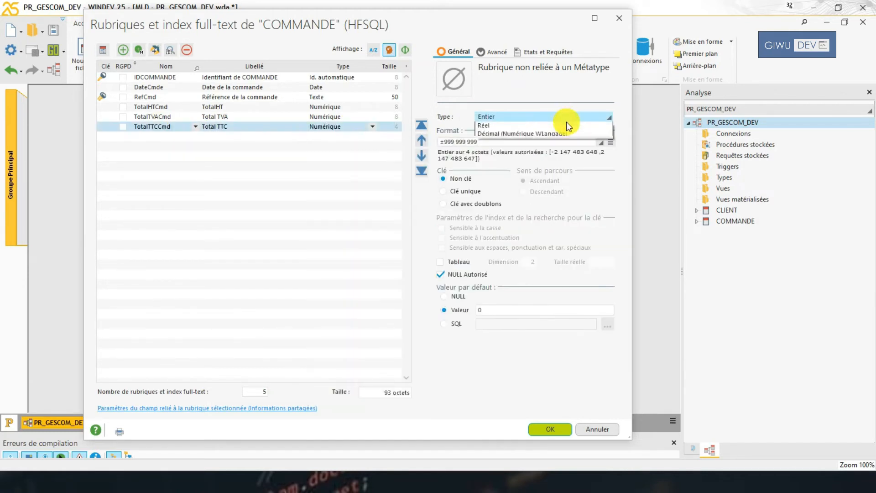
pyautogui.click(563, 136)
pyautogui.click(596, 141)
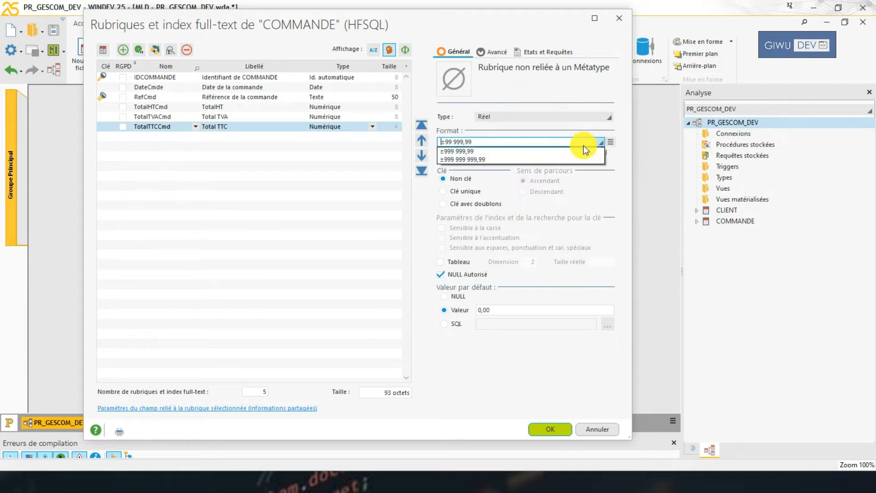
pyautogui.click(536, 159)
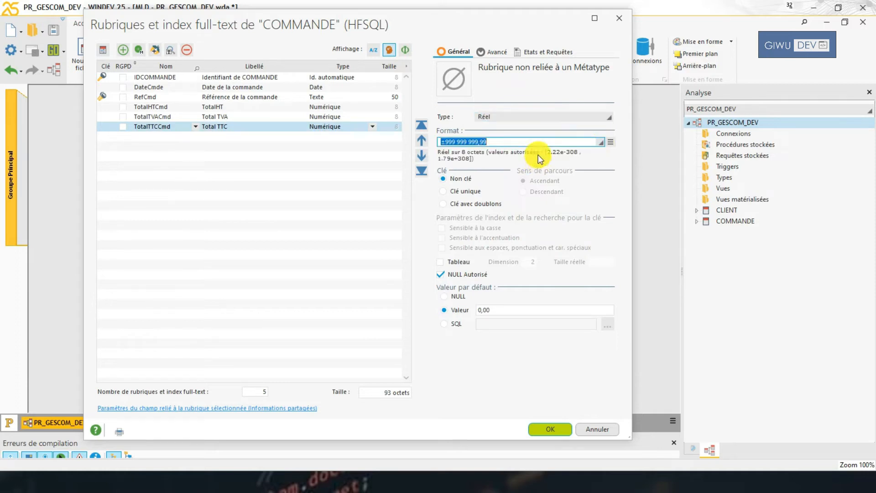
pyautogui.click(373, 128)
pyautogui.click(371, 128)
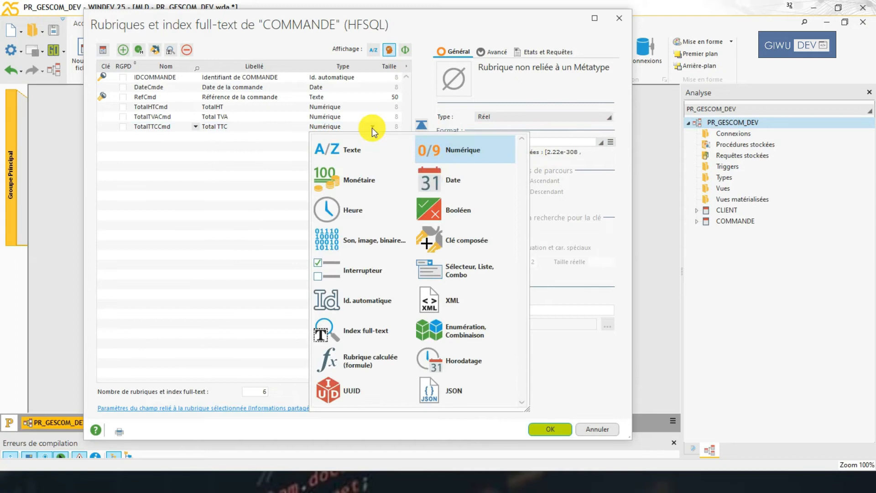
pyautogui.press('Tab')
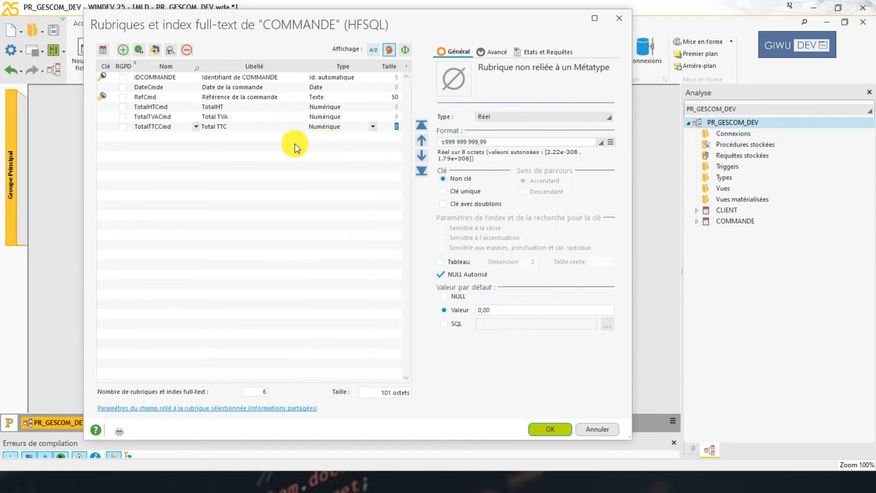
pyautogui.click(372, 127)
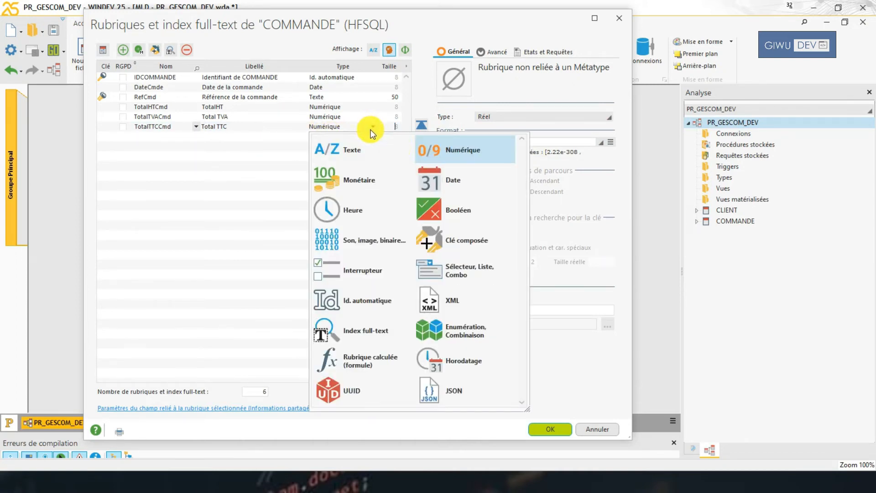
pyautogui.press('Tab')
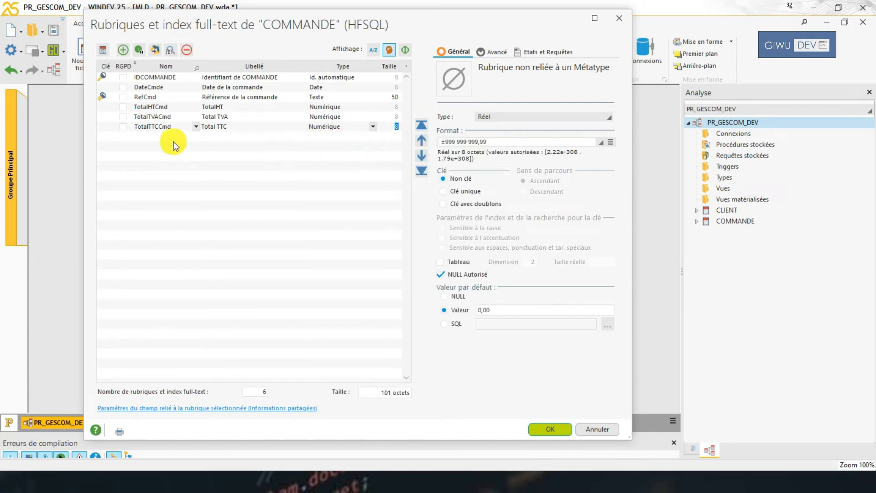
# Add a field named EtatCmd below TotalTTCCmd with the caption "Etat de la commande"
pyautogui.click(144, 136)
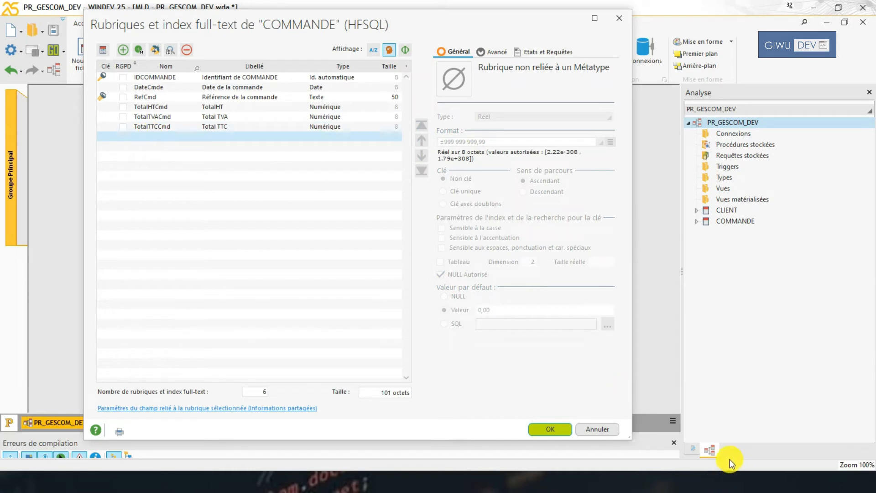
pyautogui.click(167, 136)
pyautogui.write('Eta')
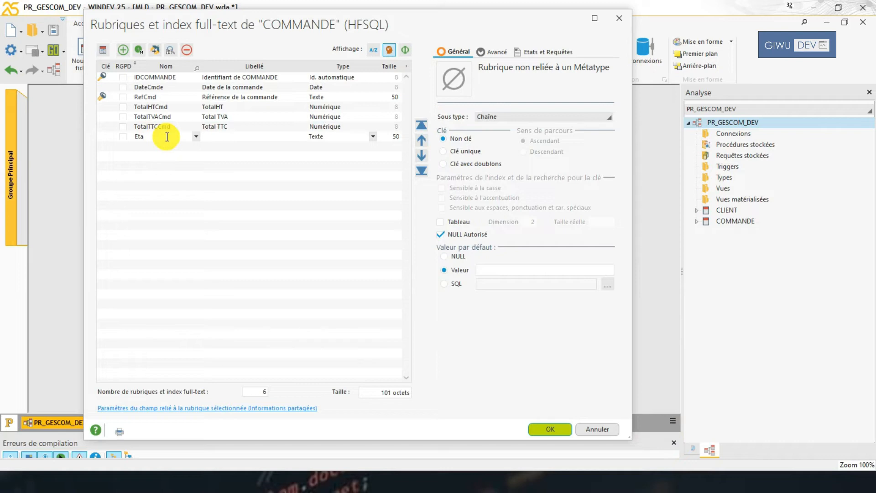
pyautogui.write('tCmd')
pyautogui.click(285, 137)
pyautogui.click(248, 139)
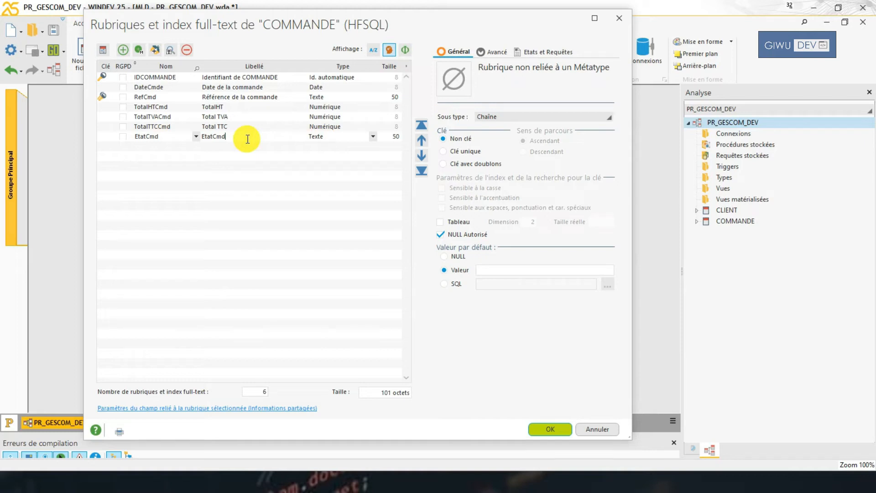
pyautogui.click(214, 137)
pyautogui.click(240, 138)
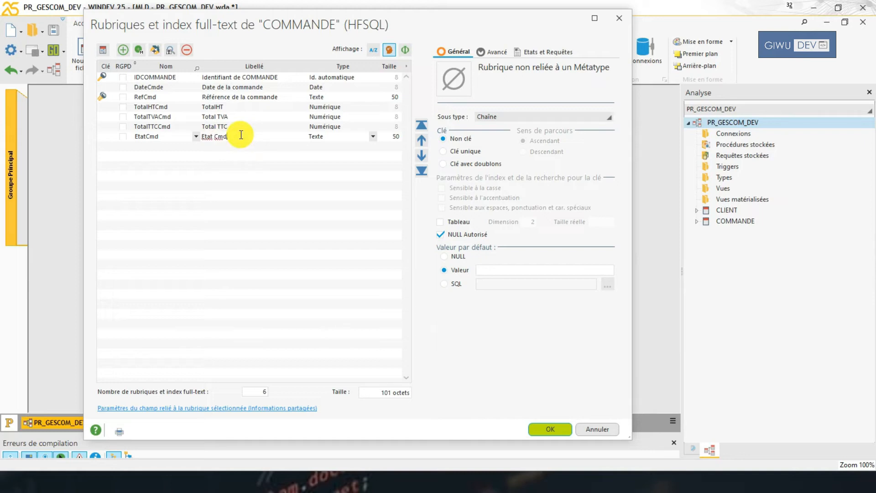
pyautogui.press('BackSpace')
pyautogui.press('BackSpace')
pyautogui.press('BackSpace')
pyautogui.write('de la commande')
# Set the size of the EtatCmd text field to 20 and validate the field list of COMMANDE
pyautogui.click(373, 136)
pyautogui.click(392, 136)
pyautogui.click(392, 136)
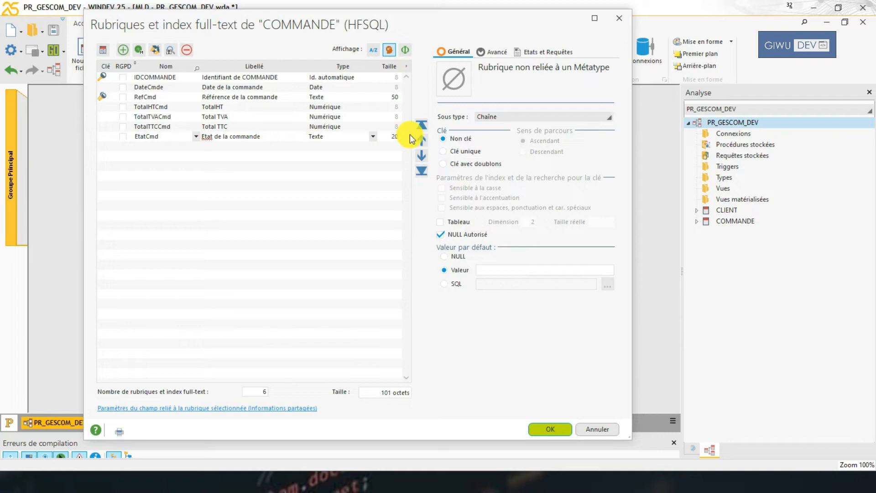
pyautogui.click(170, 147)
pyautogui.click(161, 138)
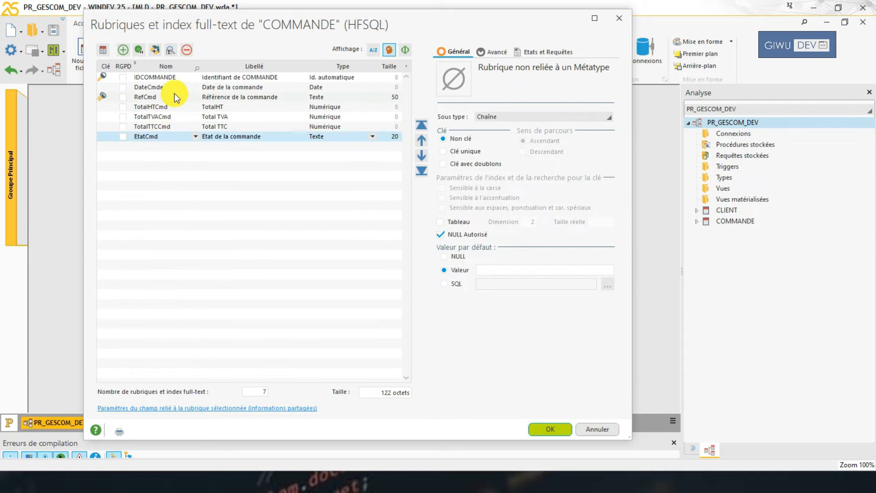
pyautogui.moveTo(520, 357); pyautogui.dragTo(505, 354)
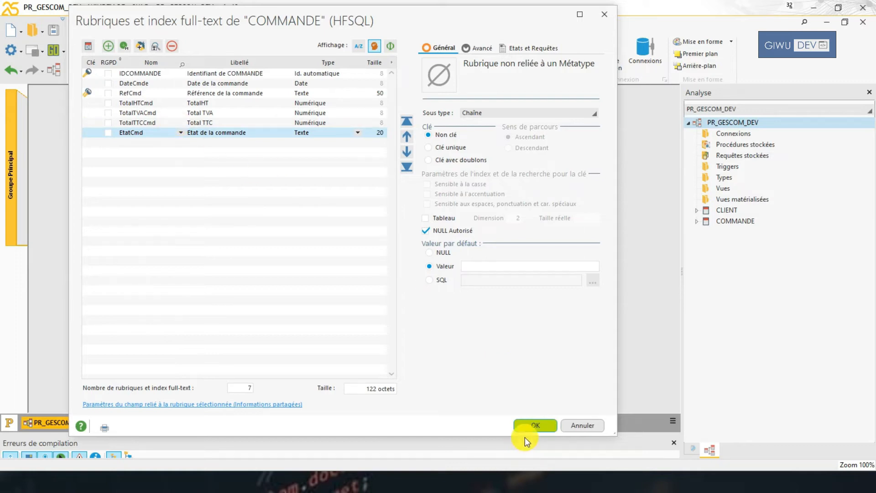
pyautogui.click(528, 423)
# Place the COMMANDE file beside CLIENT in the analysis diagram and heighten its box to show all fields
pyautogui.moveTo(361, 220); pyautogui.dragTo(332, 116)
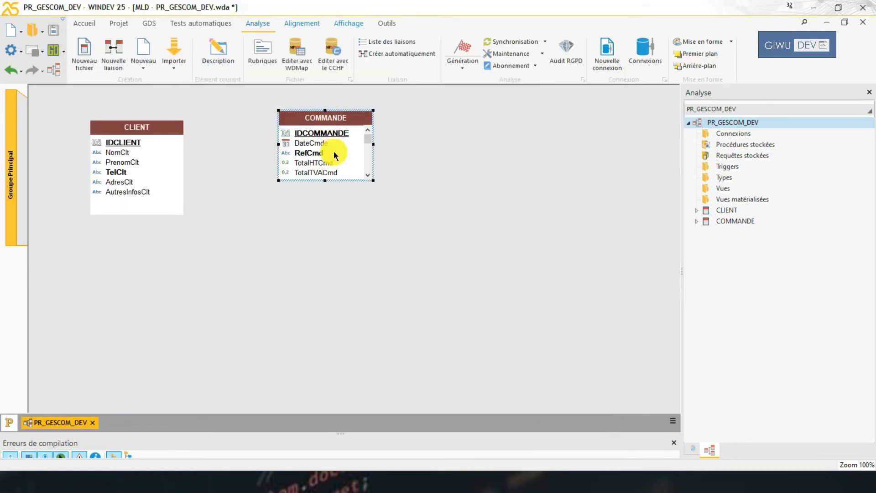
pyautogui.moveTo(324, 180); pyautogui.dragTo(324, 241)
pyautogui.moveTo(329, 210); pyautogui.dragTo(352, 186)
pyautogui.click(414, 203)
pyautogui.click(407, 182)
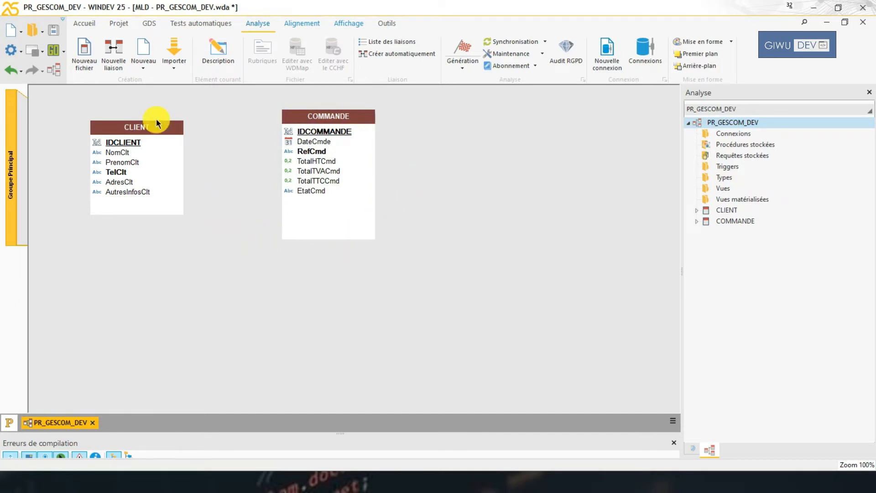
# Create a new link from the CLIENT file to the COMMANDE file in the analysis diagram
pyautogui.click(116, 64)
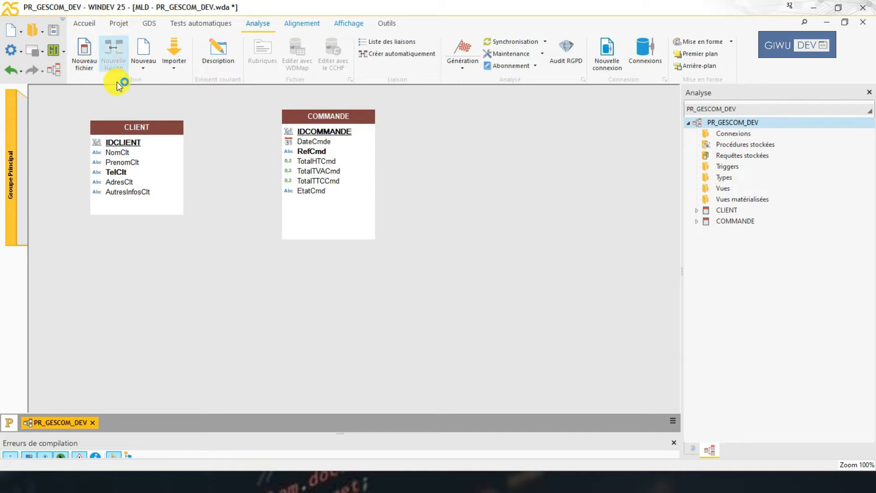
pyautogui.click(166, 185)
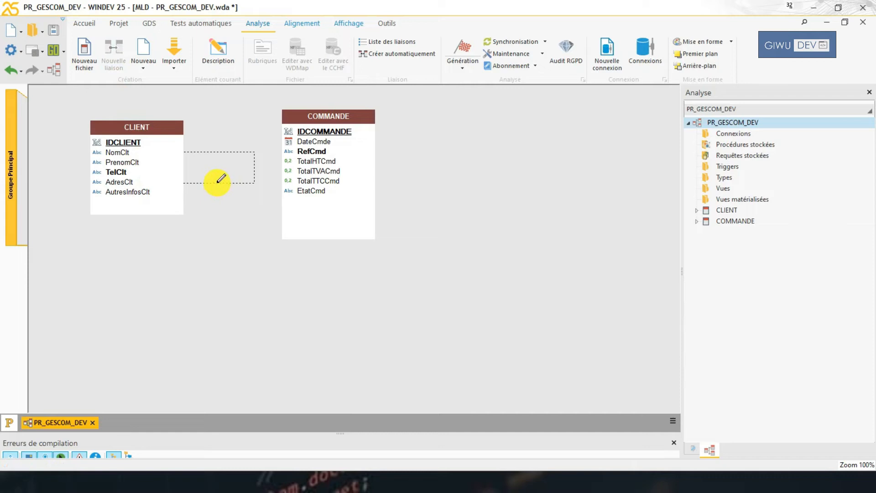
pyautogui.click(317, 171)
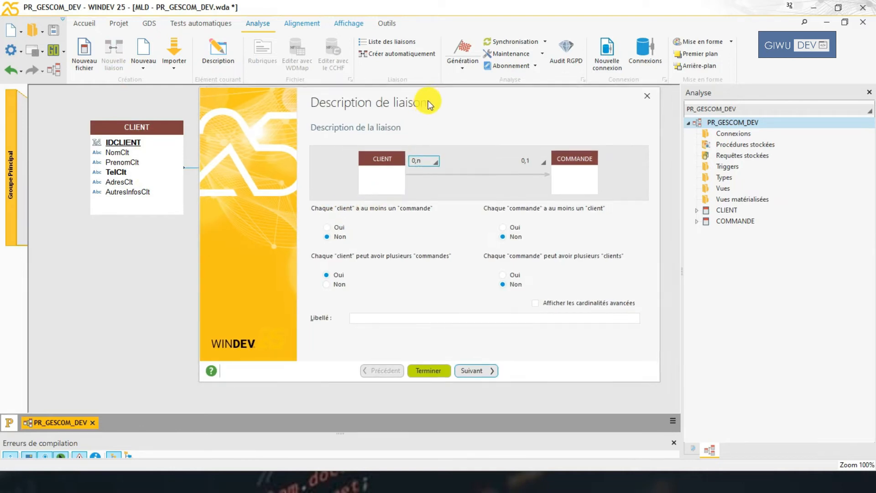
pyautogui.moveTo(429, 104); pyautogui.dragTo(361, 93)
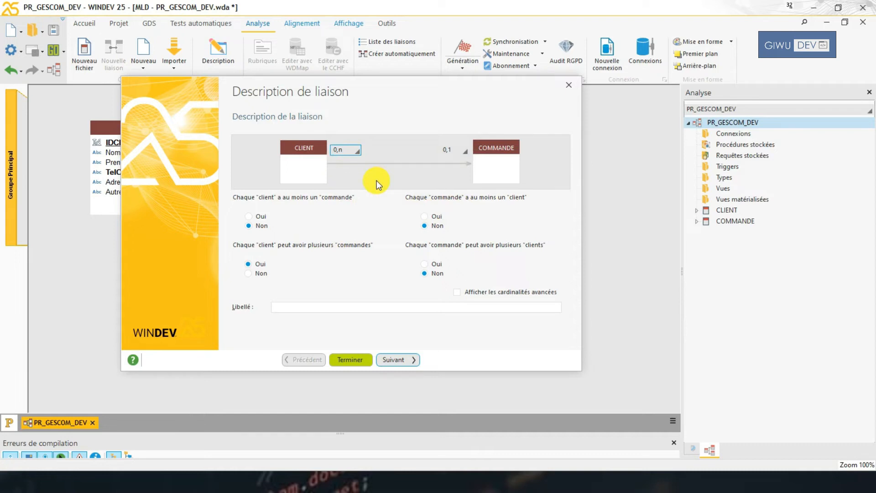
# Keep the cardinalities 0,n for CLIENT and 0,1 for COMMANDE, and label the link "Le client passe commande"
pyautogui.click(358, 155)
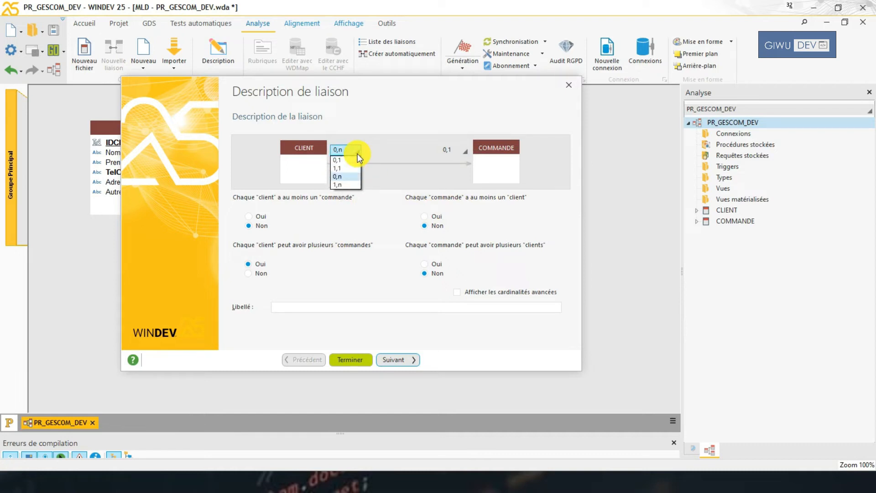
pyautogui.click(358, 153)
pyautogui.click(465, 152)
pyautogui.click(465, 152)
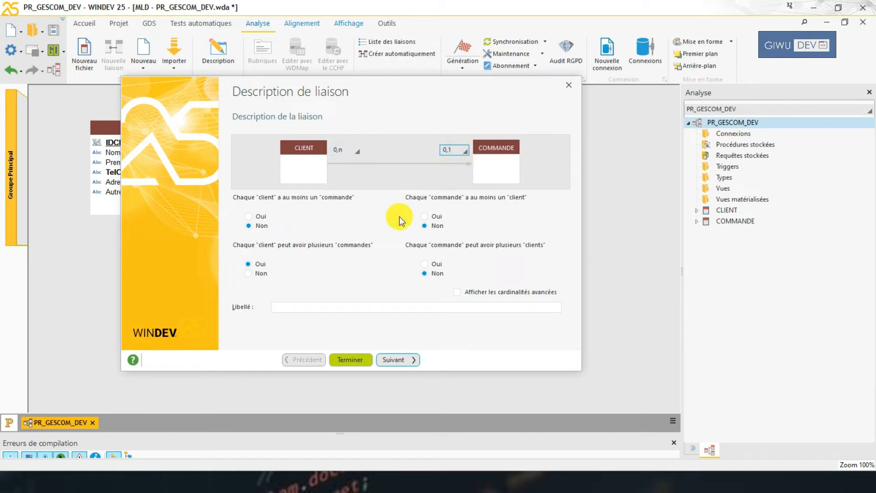
pyautogui.click(321, 306)
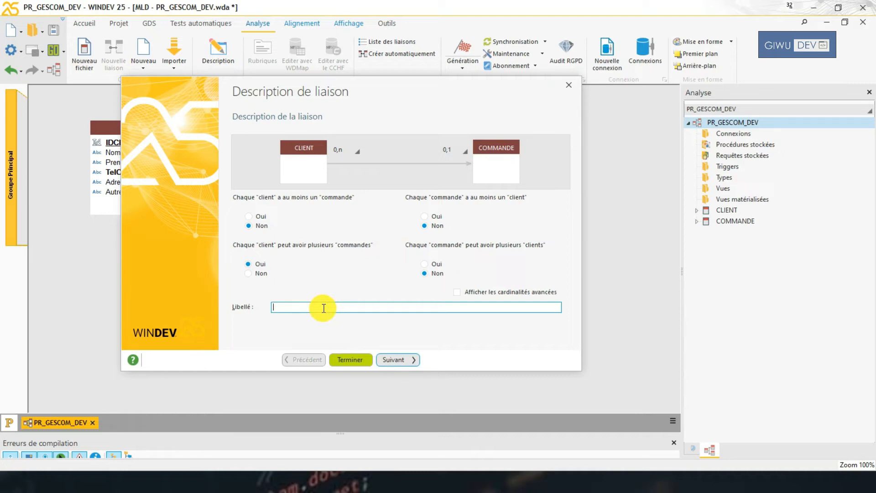
pyautogui.write('Le client passe commande')
pyautogui.click(393, 360)
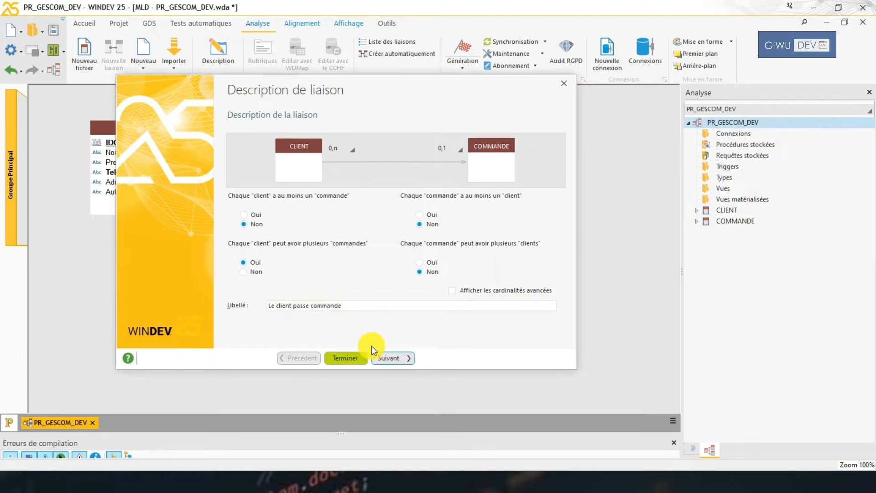
pyautogui.click(391, 356)
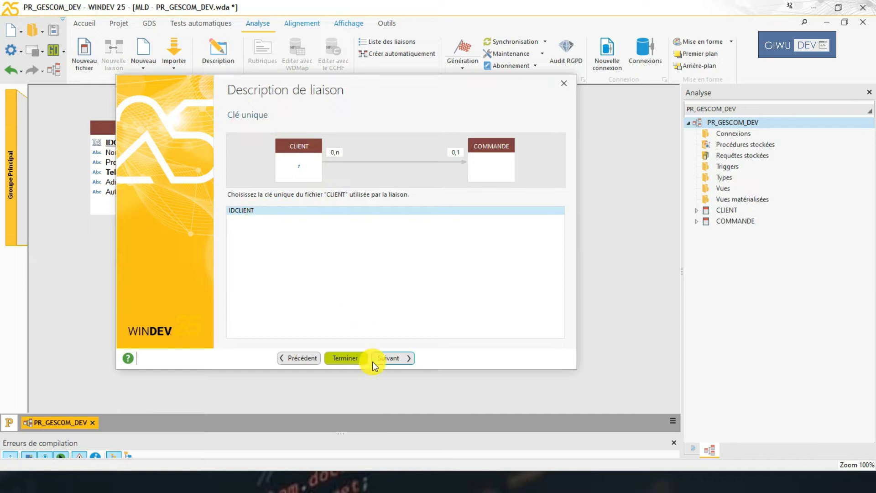
# Use IDCLIENT as the link's unique key and create a new key named IDCLIENT in COMMANDE
pyautogui.click(396, 359)
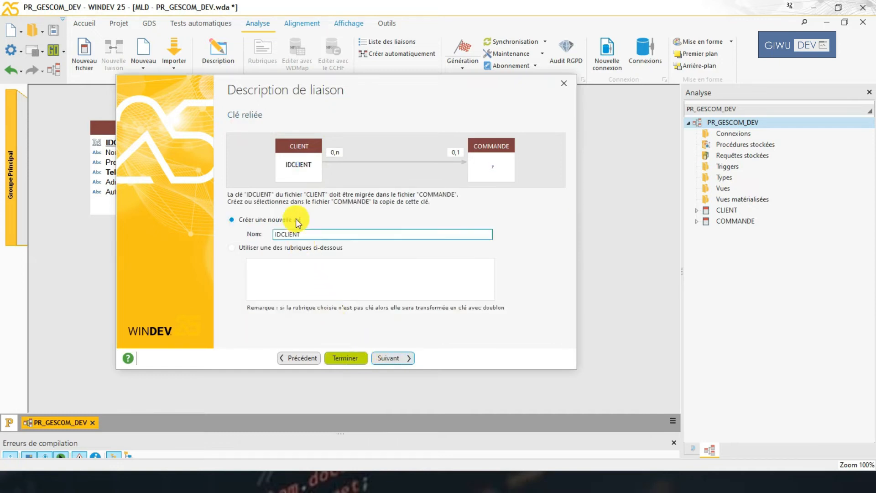
pyautogui.click(292, 236)
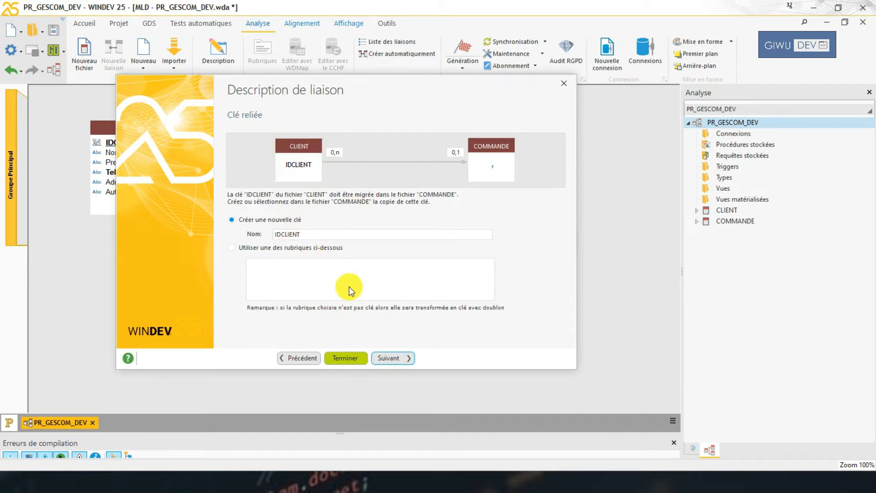
pyautogui.click(390, 358)
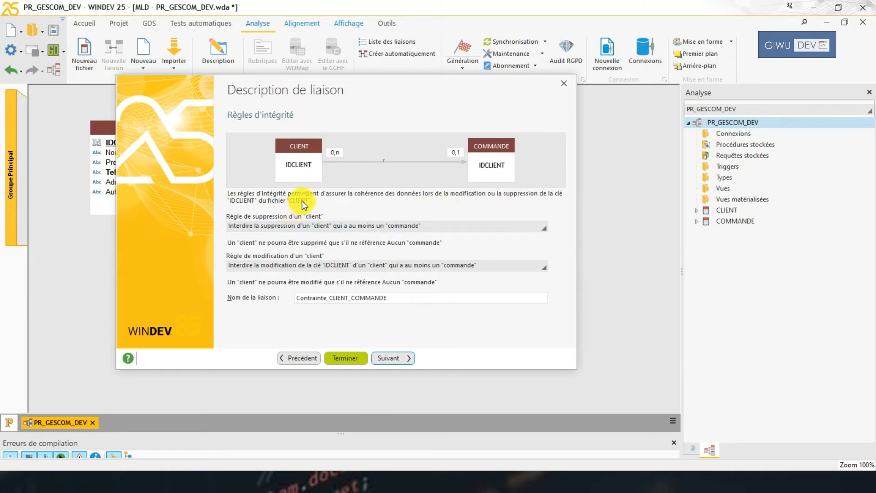
# Set the deletion rule to remove the client and all its commandes, keep IDCLIENT modification forbidden for clients with commandes, and finish the link
pyautogui.click(377, 226)
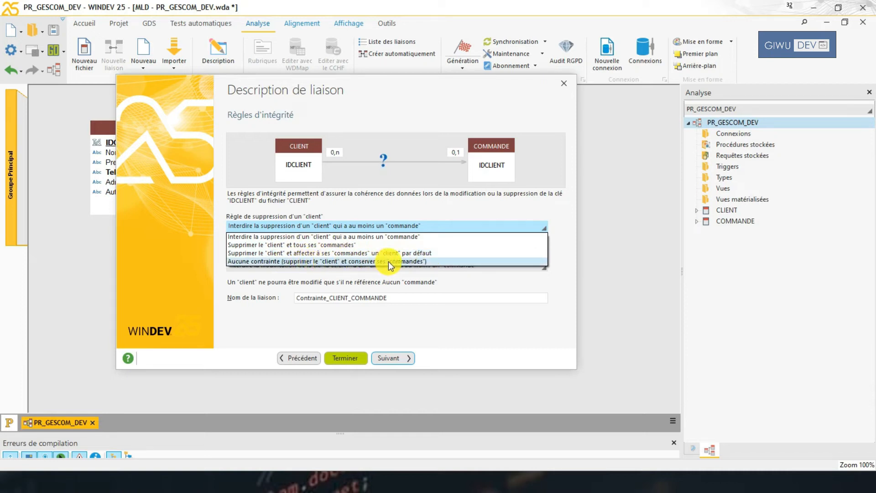
pyautogui.click(283, 247)
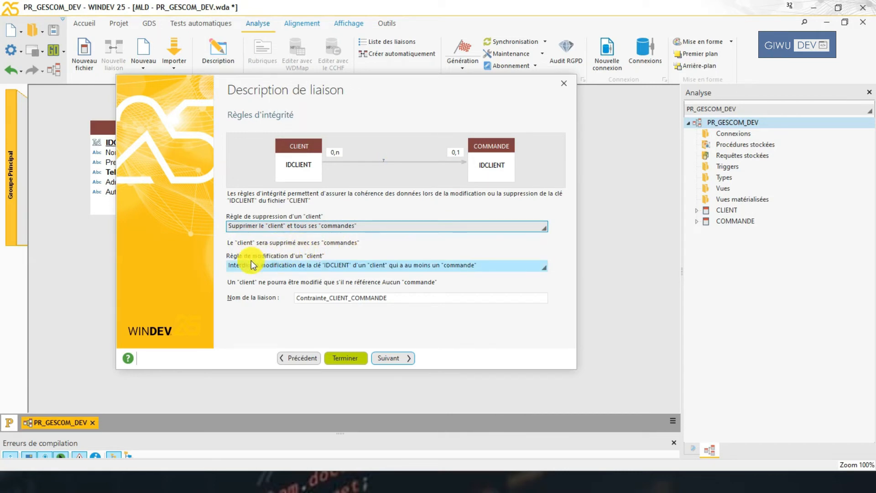
pyautogui.click(301, 265)
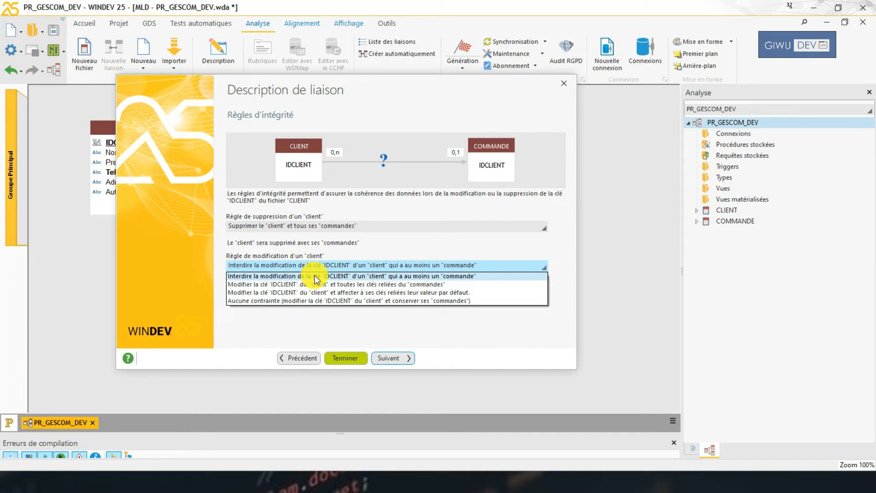
pyautogui.click(315, 276)
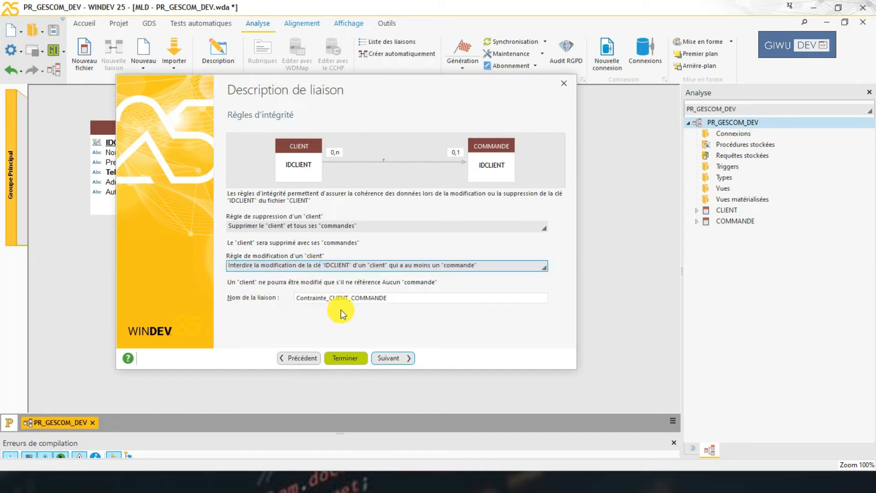
pyautogui.click(401, 359)
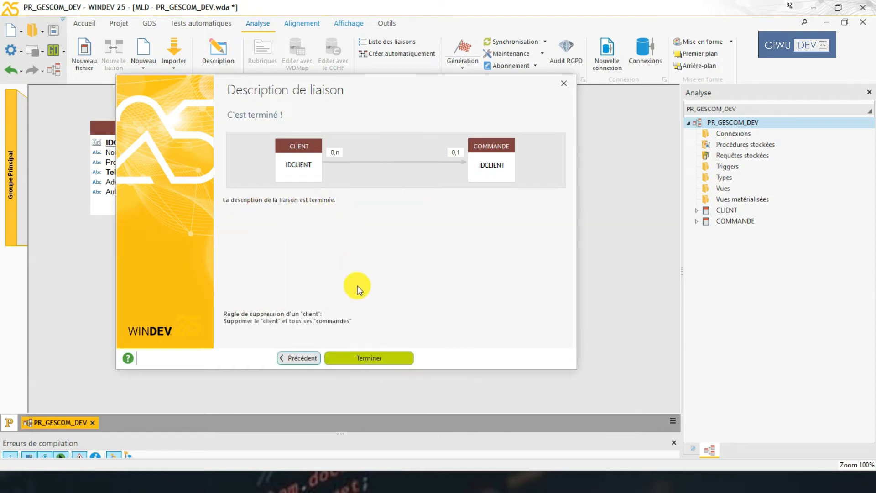
pyautogui.click(374, 360)
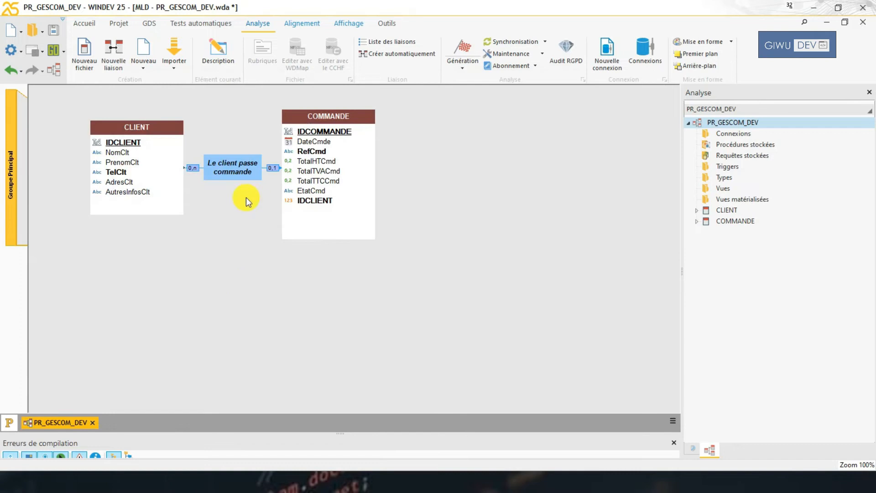
# Move the COMMANDE file slightly farther away from CLIENT in the analysis diagram
pyautogui.moveTo(307, 128); pyautogui.dragTo(322, 128)
pyautogui.click(271, 291)
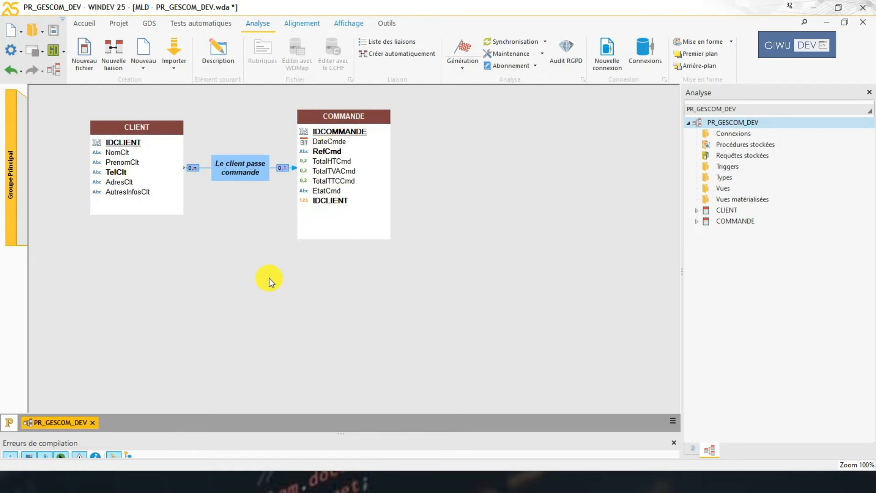
pyautogui.click(157, 163)
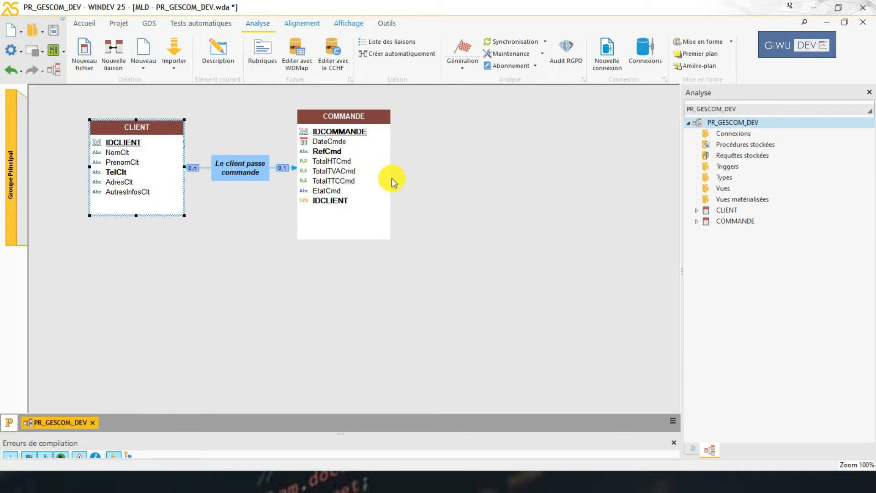
pyautogui.click(405, 178)
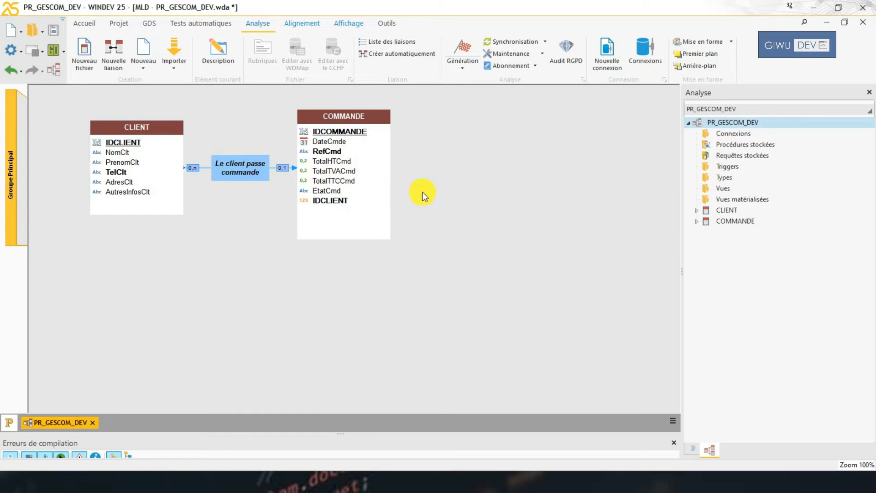
pyautogui.rightClick(478, 180)
pyautogui.press('Escape')
pyautogui.rightClick(500, 176)
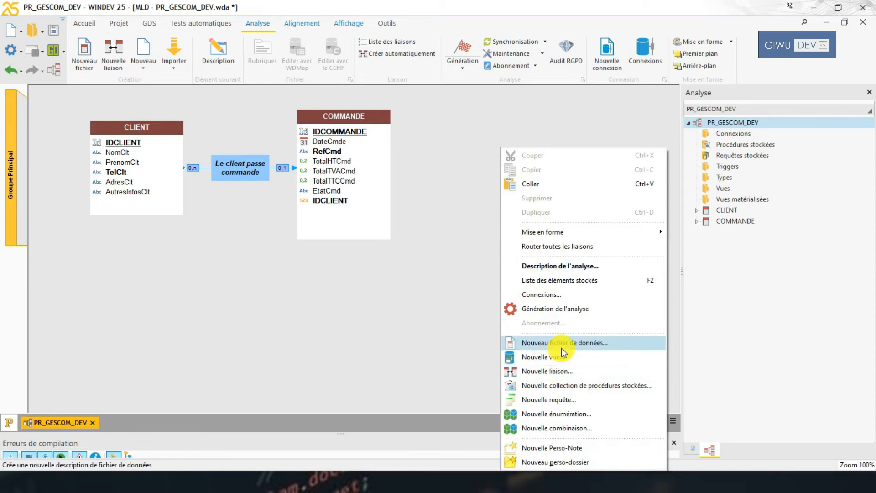
pyautogui.click(375, 340)
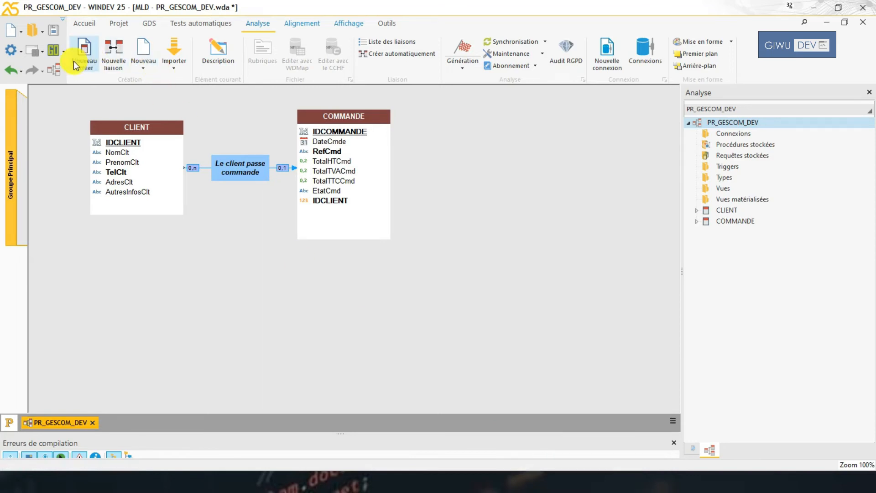
# Create a new data file description named PRODUIT with an 8-byte automatic identifier
pyautogui.click(85, 51)
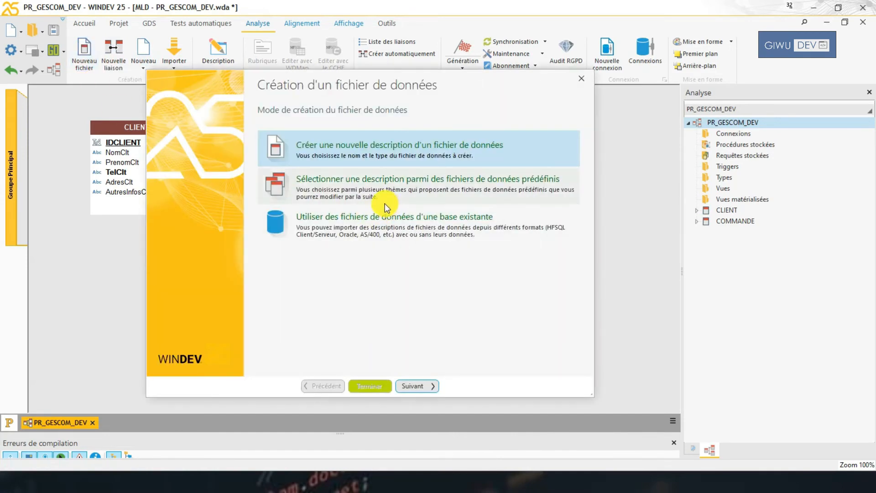
pyautogui.doubleClick(463, 153)
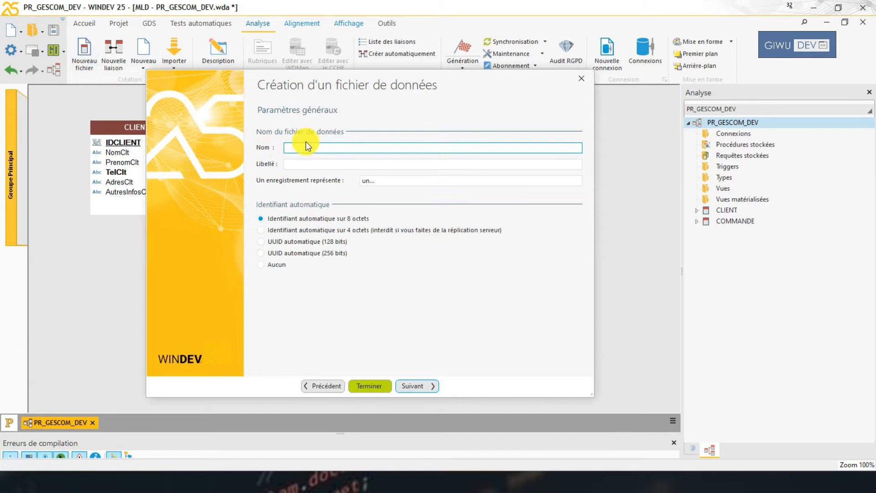
pyautogui.write('PRODUIT')
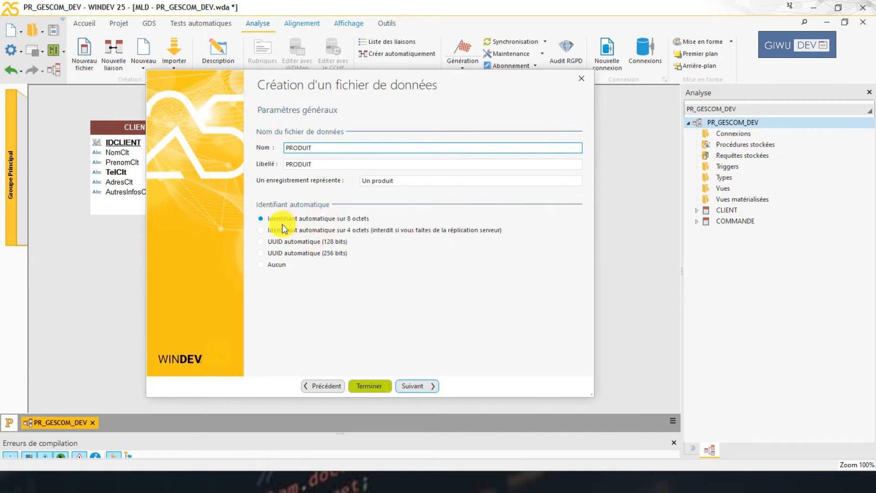
pyautogui.click(418, 384)
pyautogui.click(418, 385)
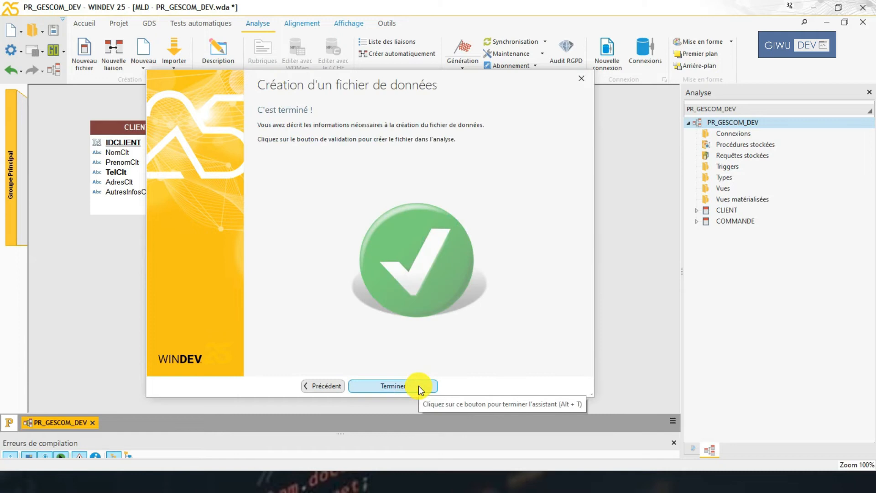
pyautogui.click(418, 385)
# Add a field named RefProd below IDPRODUIT in the PRODUIT file
pyautogui.moveTo(280, 34); pyautogui.dragTo(446, 138)
pyautogui.click(295, 205)
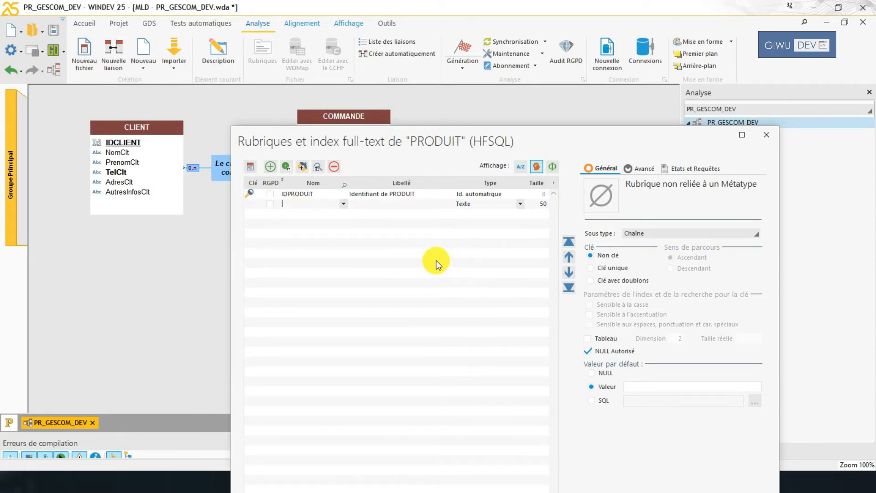
pyautogui.write('RefPRo')
pyautogui.press('BackSpace')
pyautogui.press('BackSpace')
pyautogui.press('BackSpace')
pyautogui.write('Prod')
# Set the RefProd field's caption to "Référence du produit"
pyautogui.click(418, 206)
pyautogui.click(419, 205)
pyautogui.press('BackSpace')
pyautogui.press('BackSpace')
pyautogui.press('BackSpace')
pyautogui.press('BackSpace')
pyautogui.press('BackSpace')
pyautogui.write('éférence')
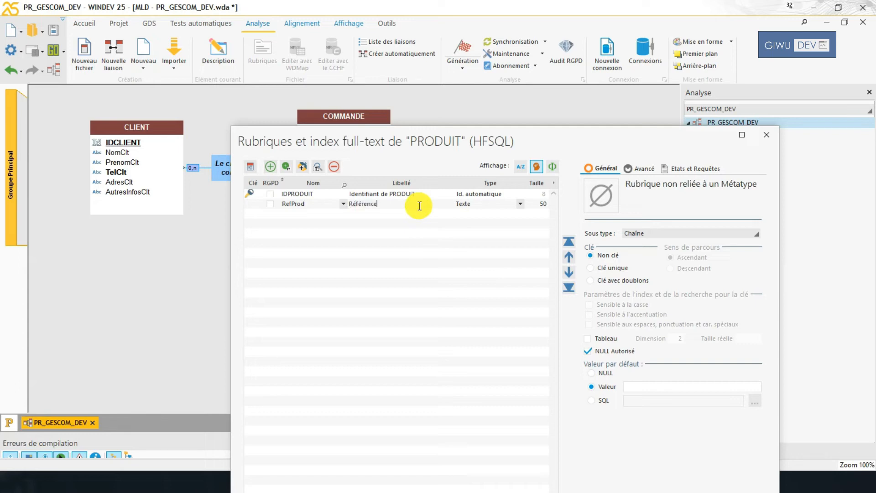
pyautogui.write(' du produit')
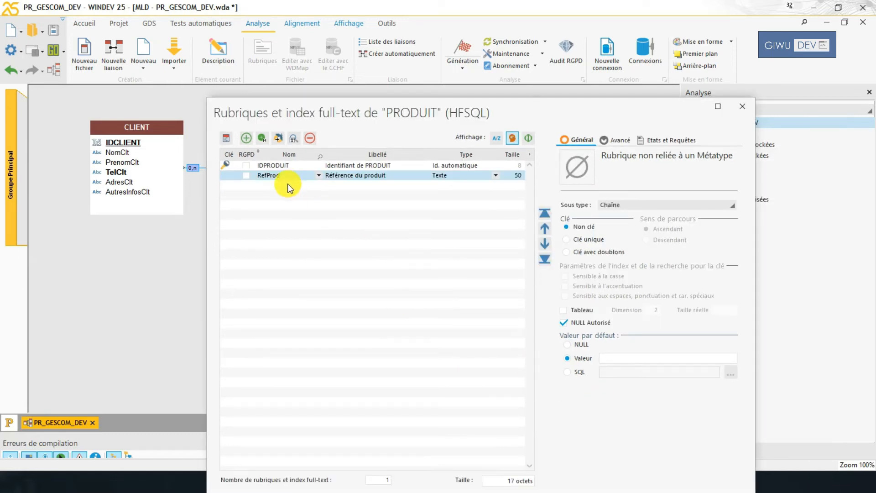
# Add a text field named LibProd below RefProd with the caption "Libellé du produii" and size 200
pyautogui.click(281, 188)
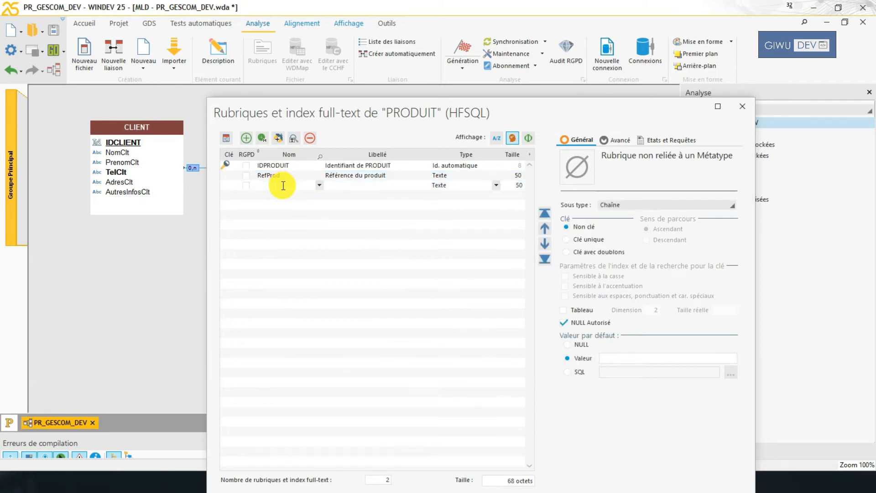
pyautogui.write('LibProd')
pyautogui.press('Tab')
pyautogui.write('Libel')
pyautogui.write('lé d')
pyautogui.write('u produi')
pyautogui.write('t')
pyautogui.press('Tab')
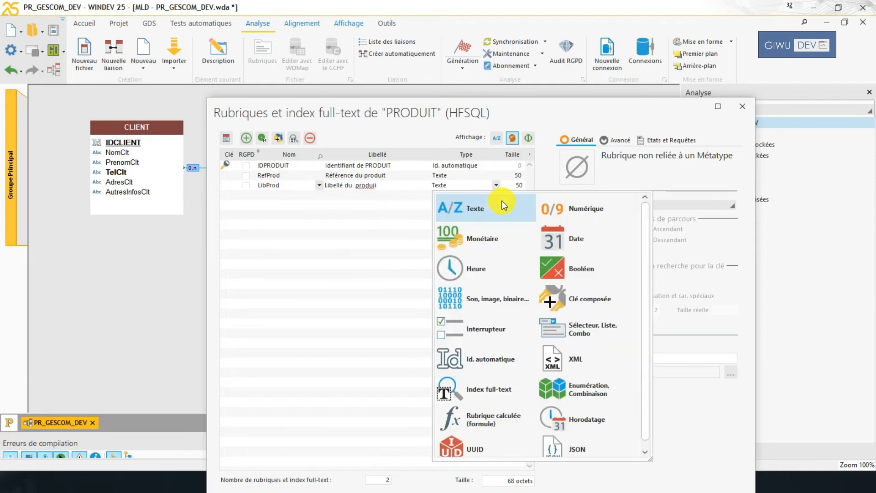
pyautogui.click(522, 185)
pyautogui.write('200')
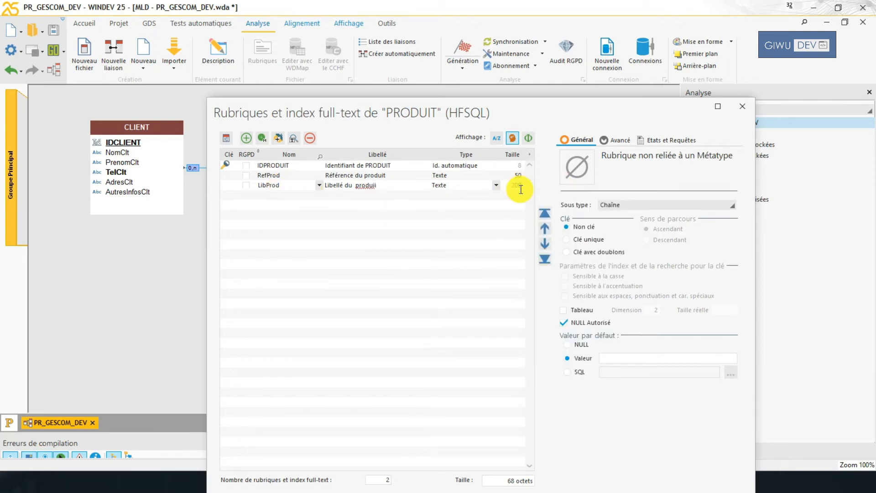
# Add a text field named DescriptionProd below LibProd with the caption "Description" and size 500
pyautogui.click(268, 194)
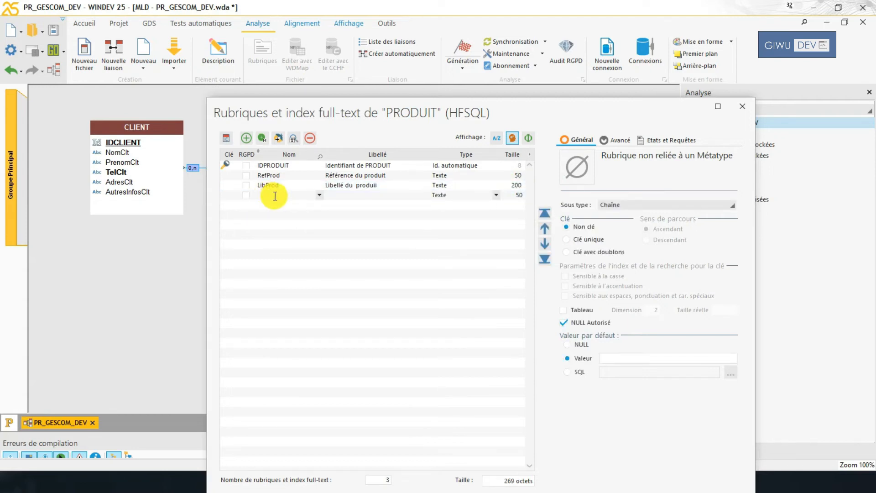
pyautogui.write('DescriptionProd')
pyautogui.click(364, 196)
pyautogui.click(380, 197)
pyautogui.press('BackSpace')
pyautogui.press('BackSpace')
pyautogui.press('BackSpace')
pyautogui.press('BackSpace')
pyautogui.write('du')
pyautogui.press('BackSpace')
pyautogui.press('BackSpace')
pyautogui.press('BackSpace')
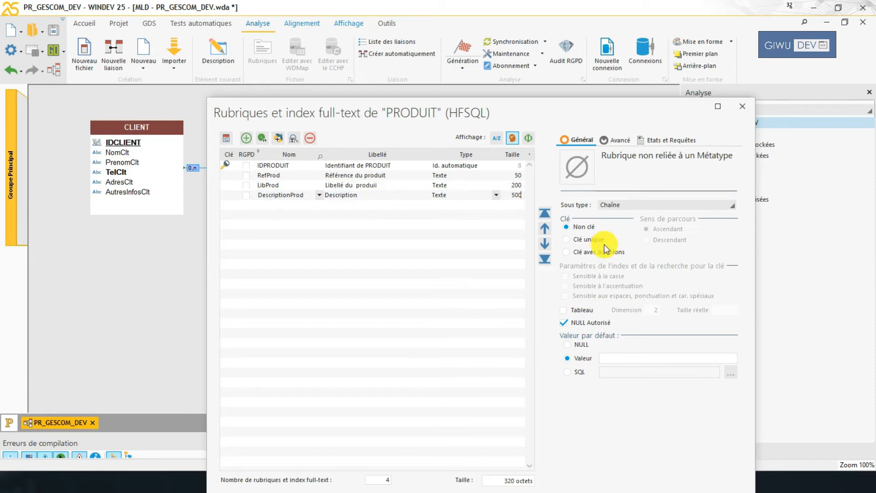
# Add a field named PrixHTProd below DescriptionProd in the PRODUIT file and caption it "Prix HT"
pyautogui.click(277, 205)
pyautogui.click(277, 205)
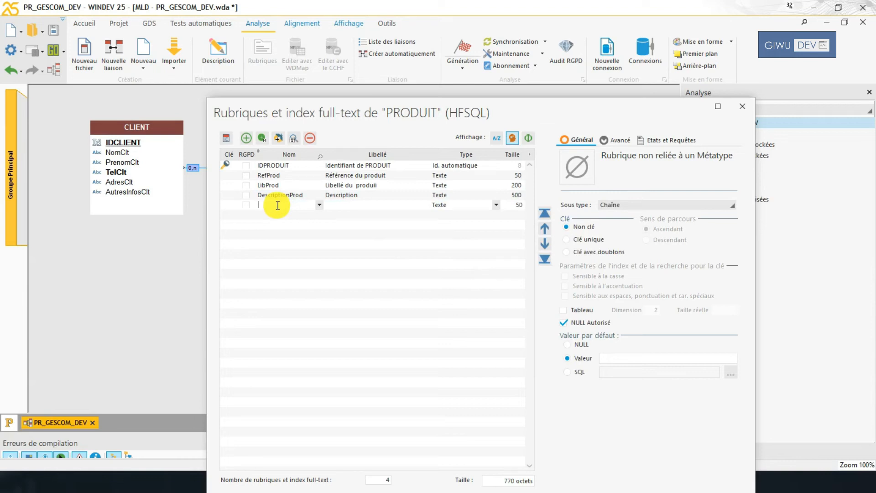
pyautogui.write('PrixHTProd')
pyautogui.press('Tab')
pyautogui.click(383, 205)
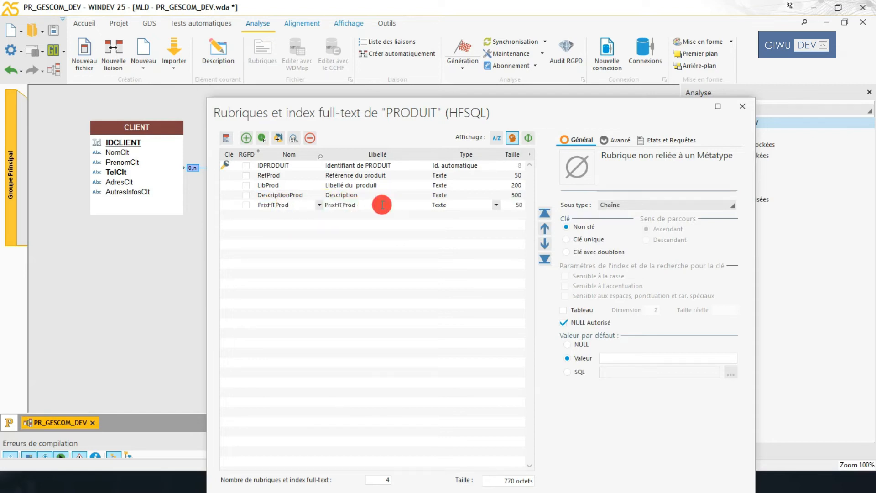
pyautogui.press('BackSpace')
pyautogui.press('BackSpace')
pyautogui.press('BackSpace')
pyautogui.press('BackSpace')
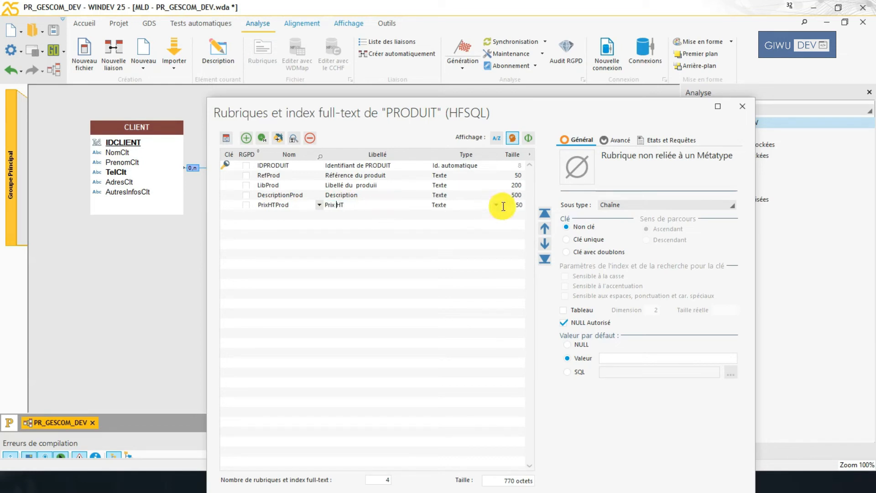
# Make PrixHTProd a numeric field of type Réel with the format ±999 999 999,99
pyautogui.click(493, 205)
pyautogui.click(607, 229)
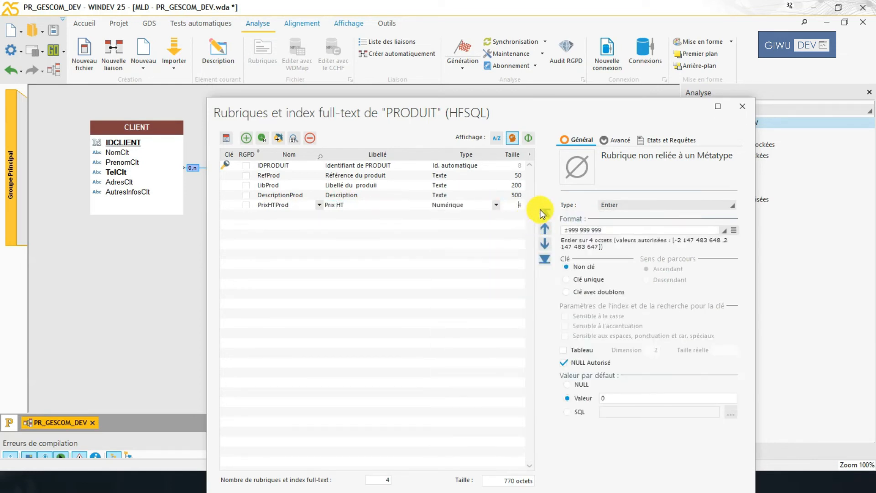
pyautogui.click(656, 208)
pyautogui.click(651, 221)
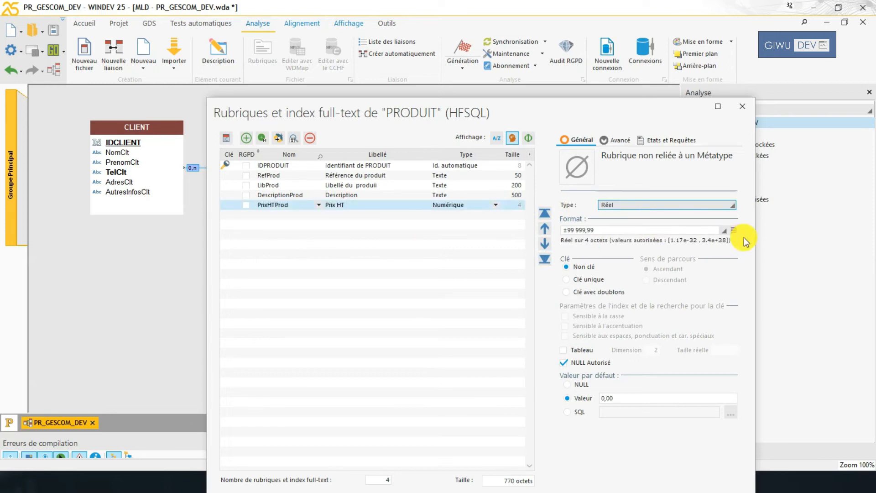
pyautogui.click(724, 230)
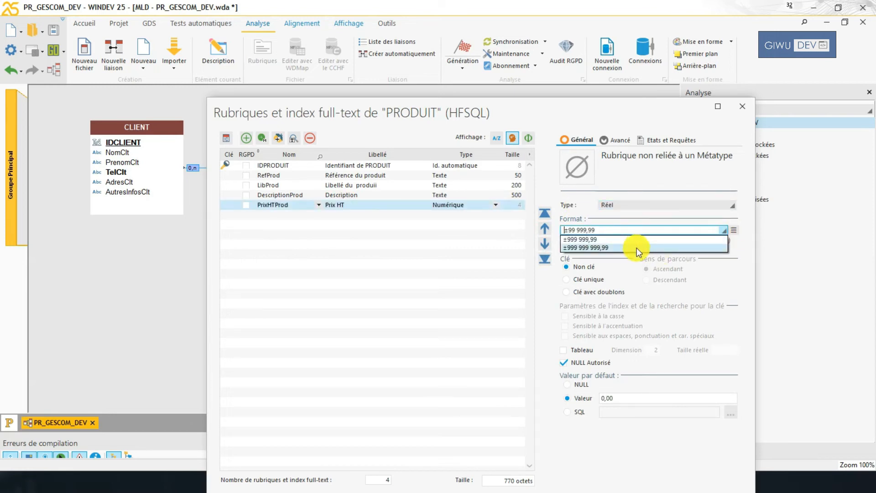
pyautogui.click(636, 247)
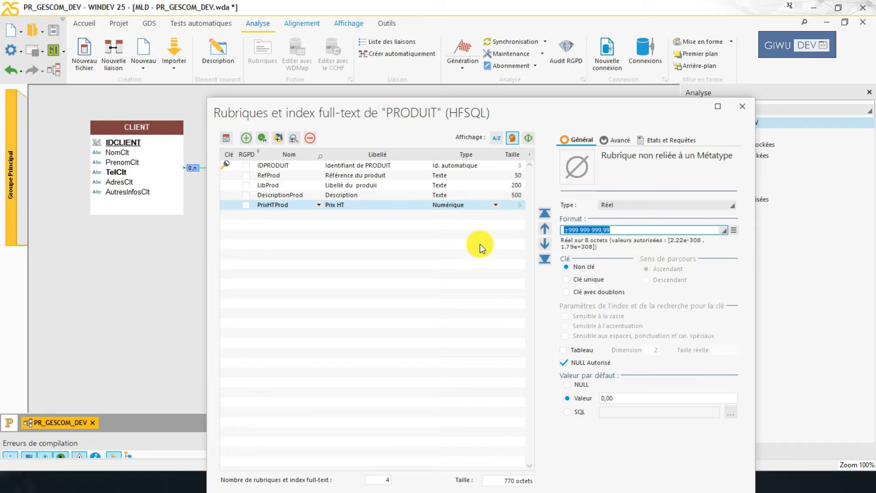
# Add a field named TauxTVAProd below PrixHTProd with the caption "Taux TVA"
pyautogui.click(291, 219)
pyautogui.click(274, 212)
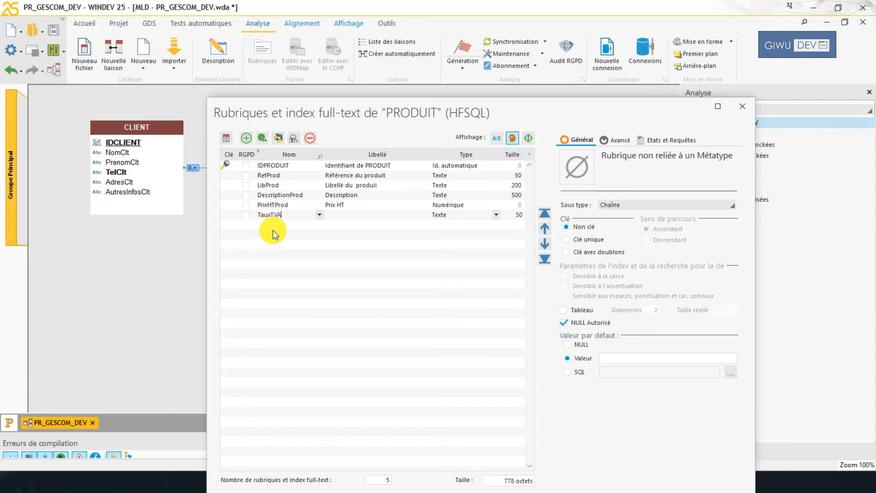
pyautogui.write('TauxTVAProd')
pyautogui.press('Tab')
pyautogui.press('BackSpace')
pyautogui.press('BackSpace')
pyautogui.press('BackSpace')
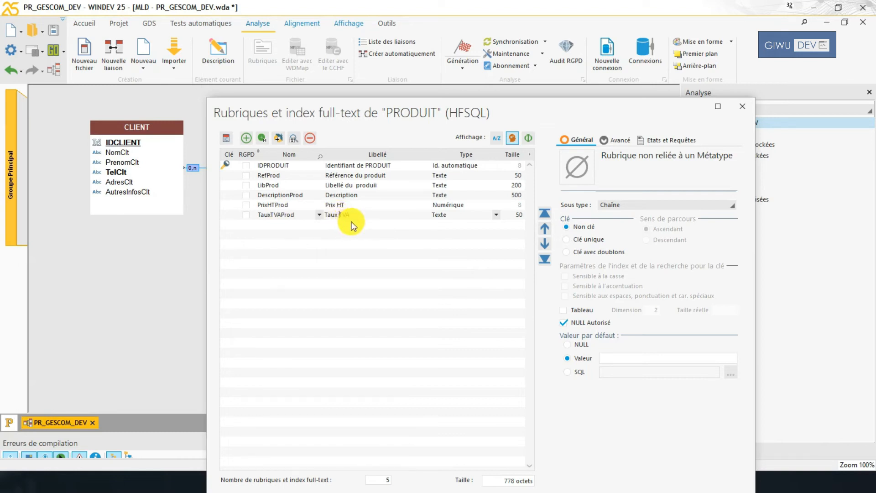
# Make TauxTVAProd a numeric field of type Réel
pyautogui.click(495, 215)
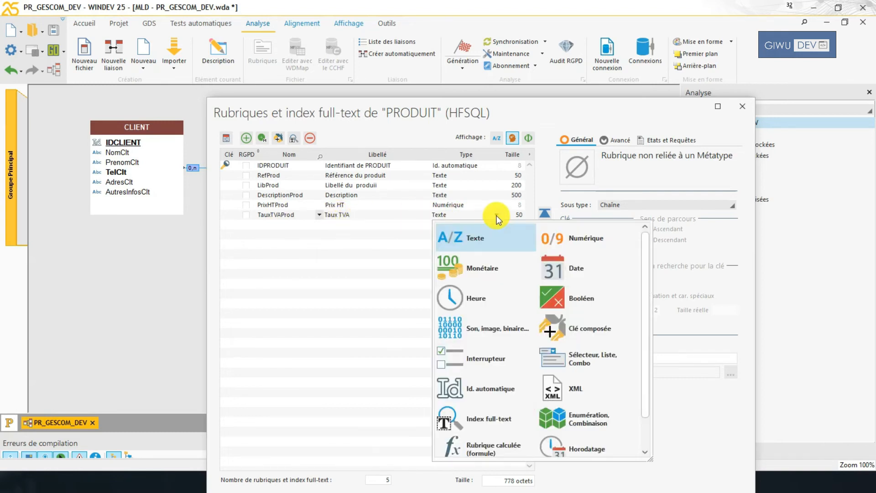
pyautogui.click(588, 242)
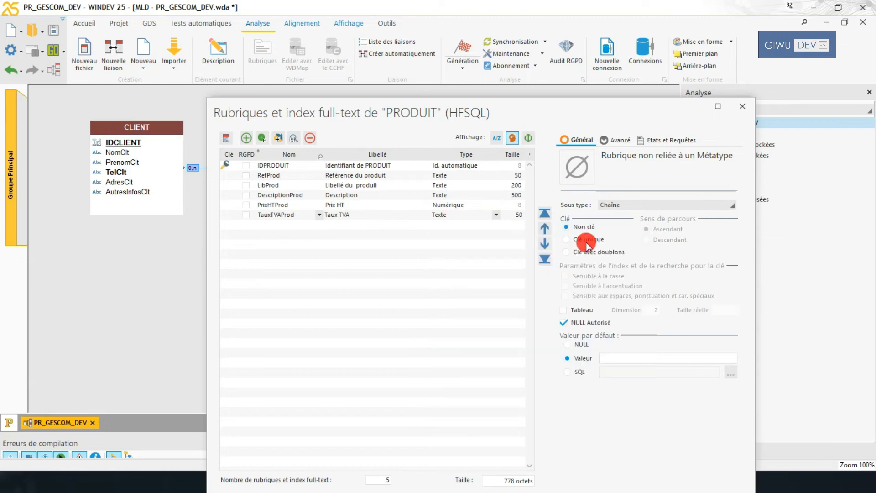
pyautogui.click(650, 206)
pyautogui.click(638, 218)
pyautogui.click(725, 230)
pyautogui.click(725, 230)
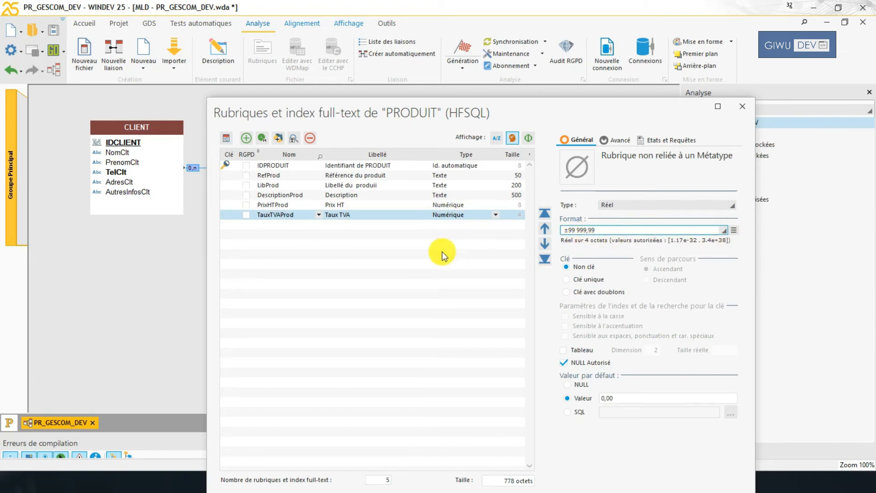
# Shorten the TauxTVAProd field's format to ±999,99
pyautogui.click(344, 224)
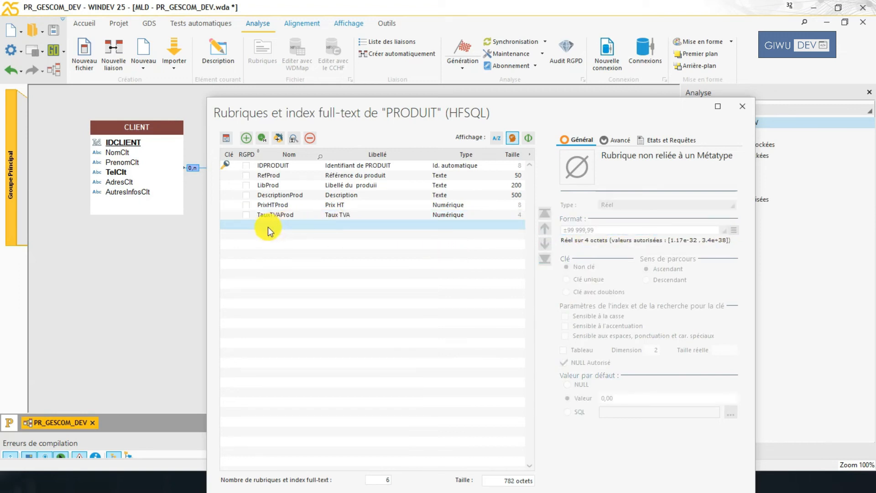
pyautogui.click(379, 217)
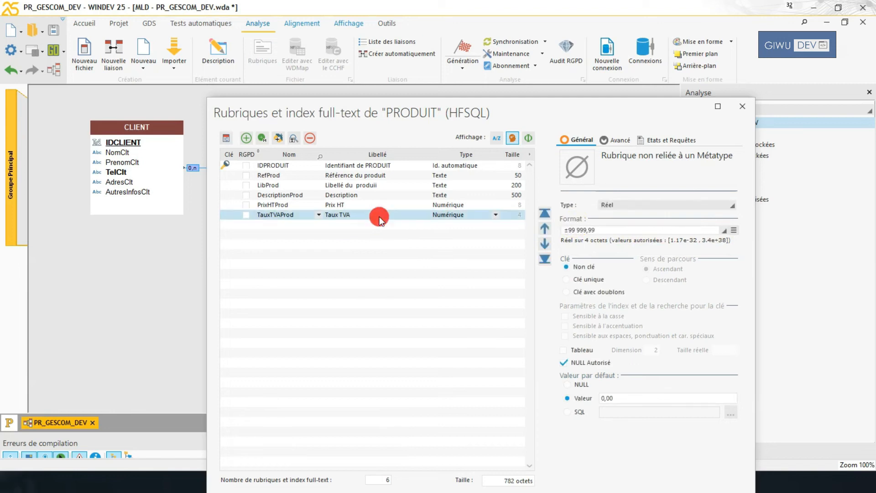
pyautogui.click(725, 230)
pyautogui.click(584, 230)
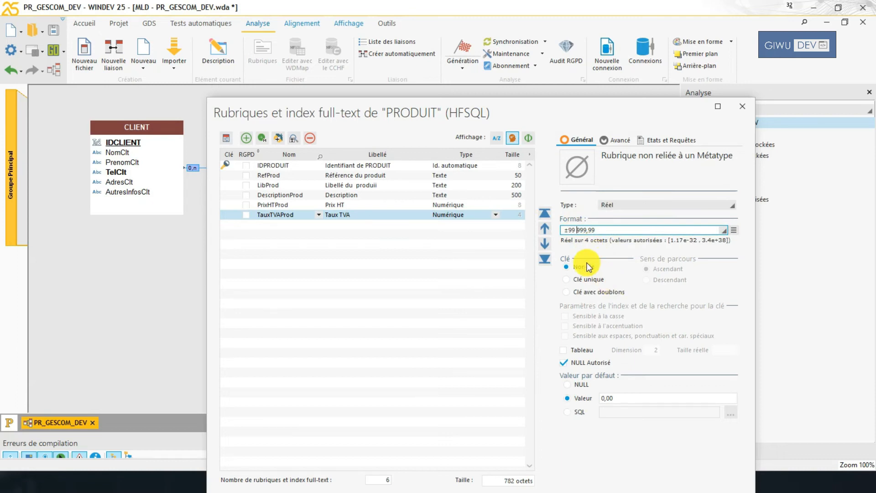
pyautogui.press('BackSpace')
pyautogui.press('BackSpace')
pyautogui.press('BackSpace')
pyautogui.click(378, 228)
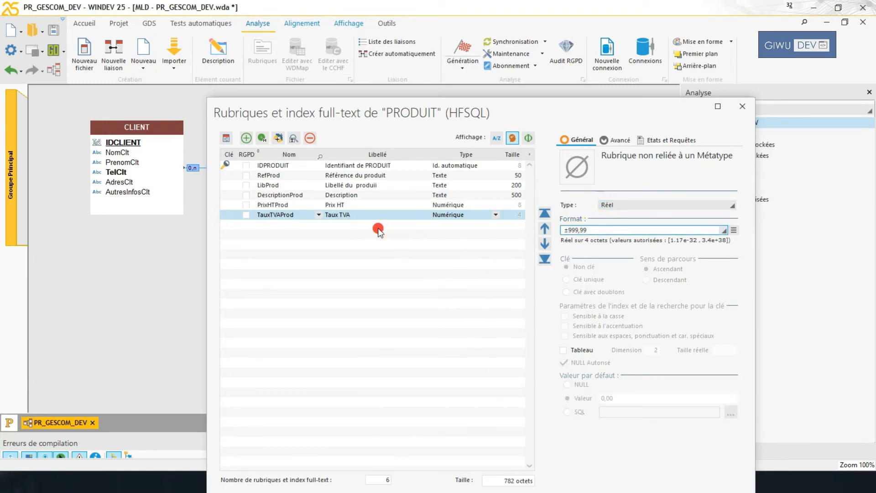
pyautogui.click(374, 216)
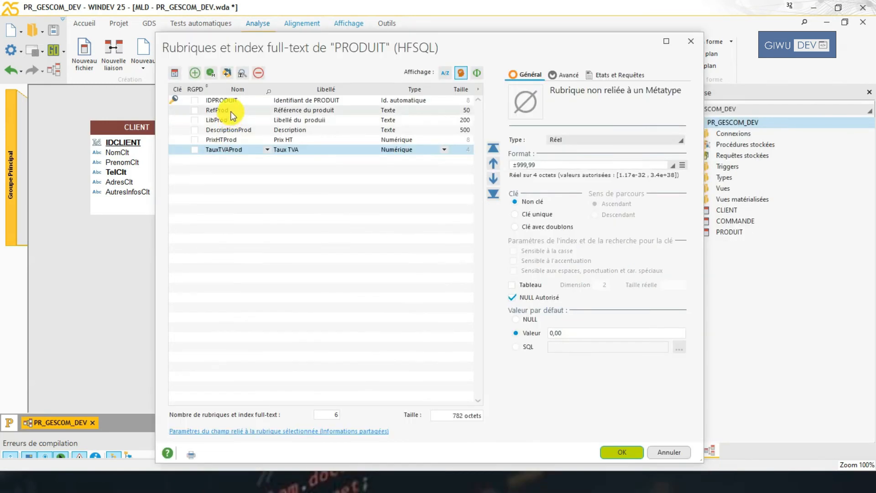
# Make RefProd a key with duplicates and validate the PRODUIT file's field descriptions
pyautogui.click(230, 111)
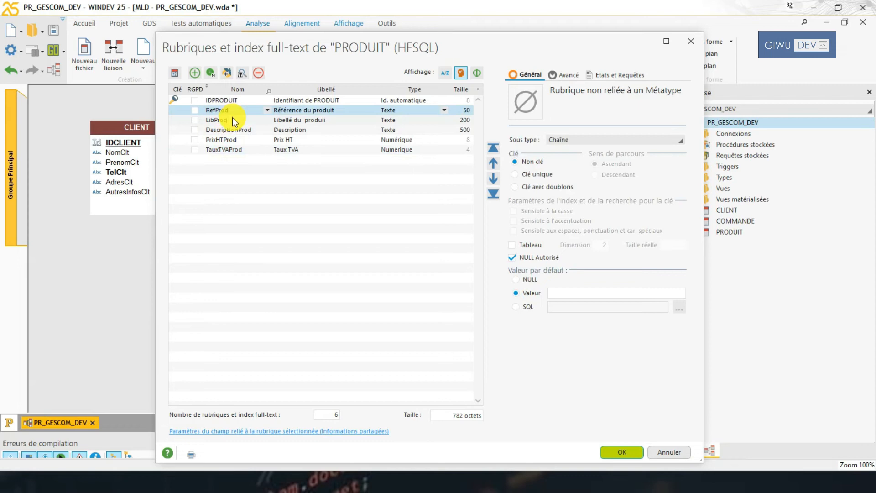
pyautogui.click(550, 187)
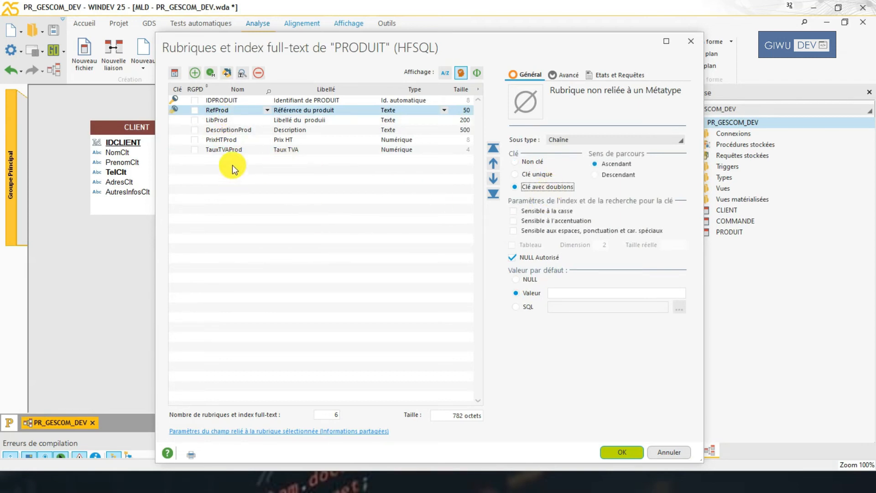
pyautogui.click(245, 160)
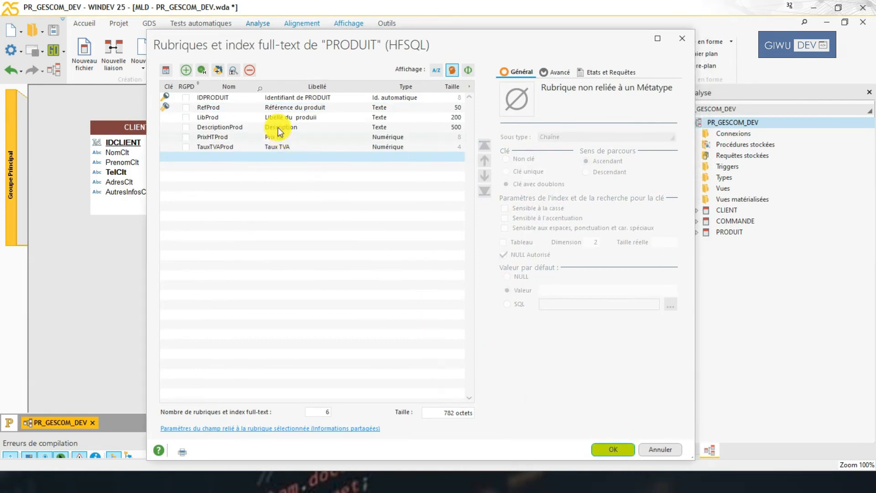
pyautogui.click(616, 451)
# Place the PRODUIT file below COMMANDE in the diagram and enlarge it to show all its fields
pyautogui.moveTo(372, 261); pyautogui.dragTo(368, 302)
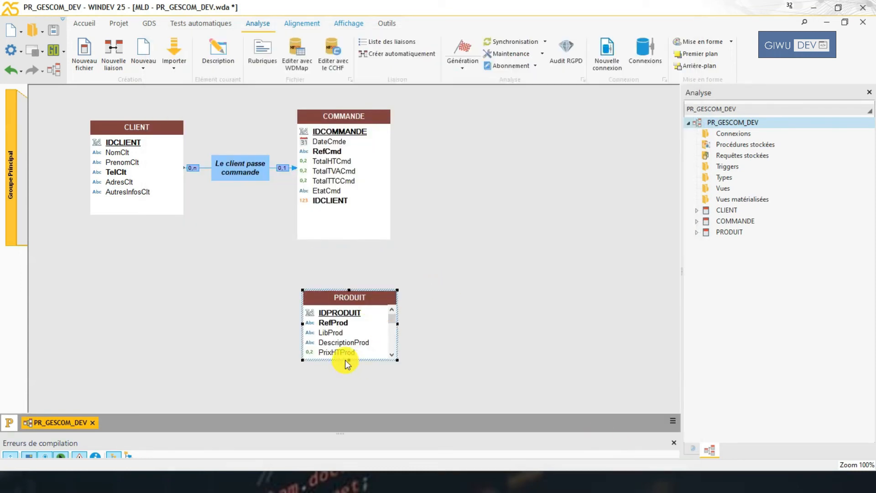
pyautogui.moveTo(349, 363); pyautogui.dragTo(372, 248)
pyautogui.scroll(5, 490, 249)
pyautogui.click(426, 294)
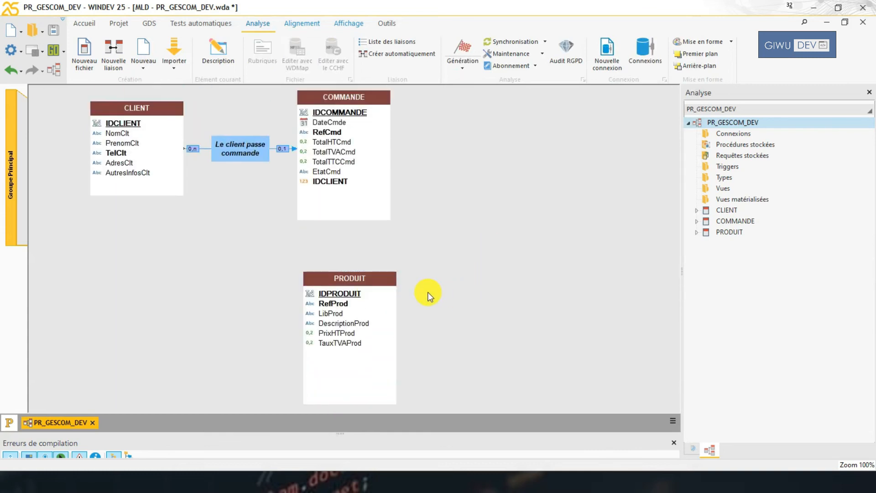
# Move the PRODUIT file to the right of COMMANDE, level with it in the diagram
pyautogui.moveTo(378, 283); pyautogui.dragTo(646, 101)
pyautogui.click(531, 266)
pyautogui.rightClick(462, 245)
pyautogui.click(418, 256)
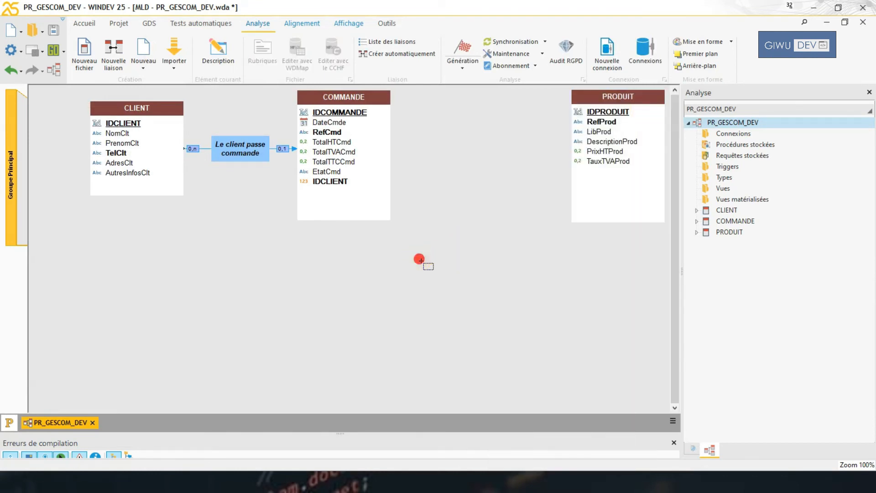
# Create a new HFSQL Classic data file description named COMMANDER with no automatic identifier
pyautogui.click(85, 55)
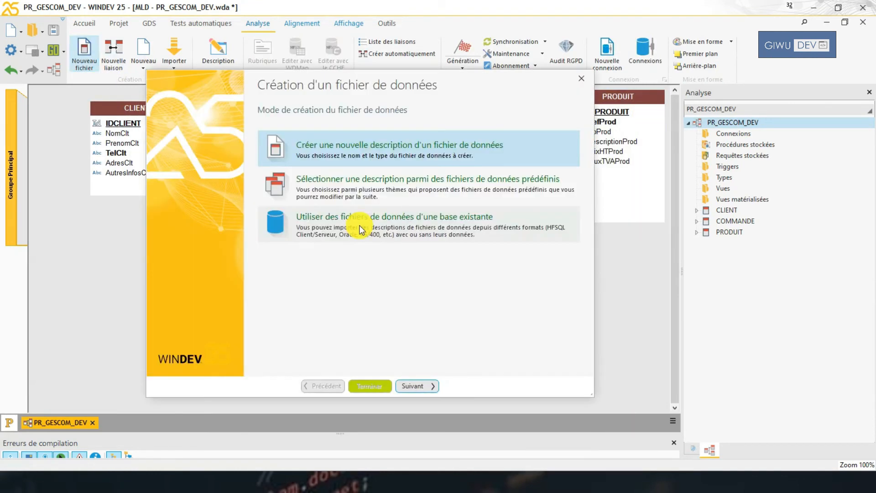
pyautogui.click(355, 159)
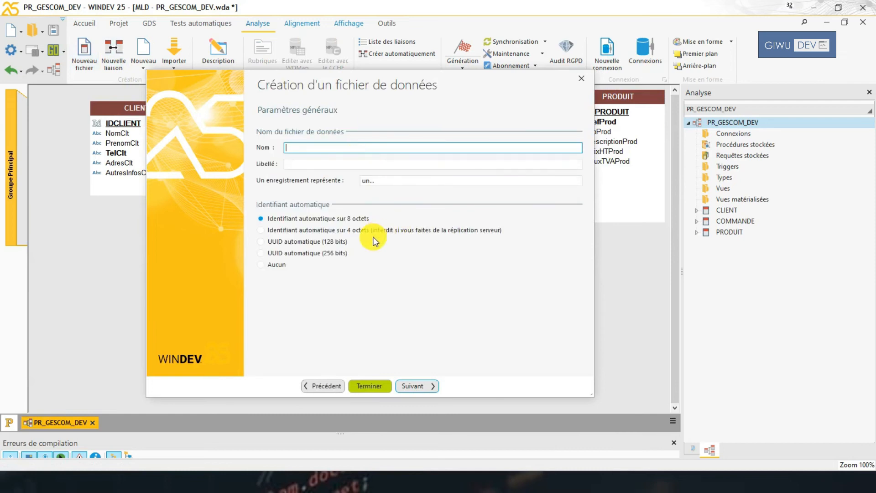
pyautogui.moveTo(392, 83); pyautogui.dragTo(384, 176)
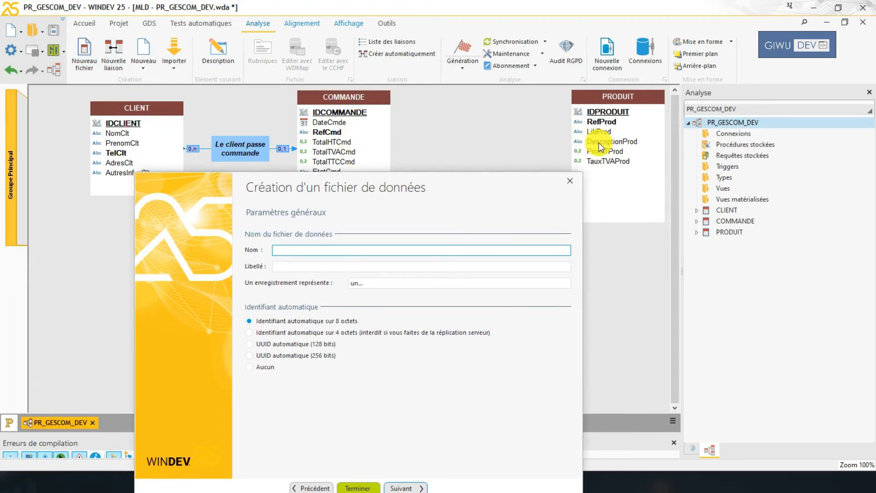
pyautogui.write('COMMANDER')
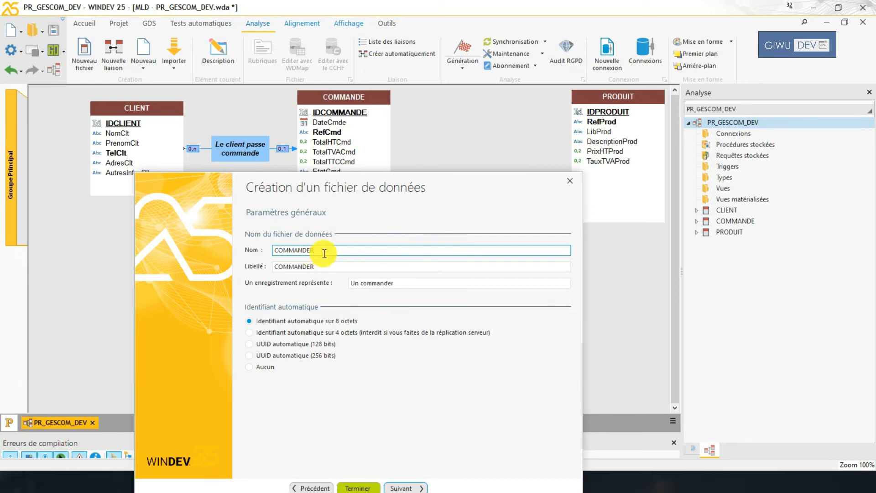
pyautogui.moveTo(425, 187); pyautogui.dragTo(425, 143)
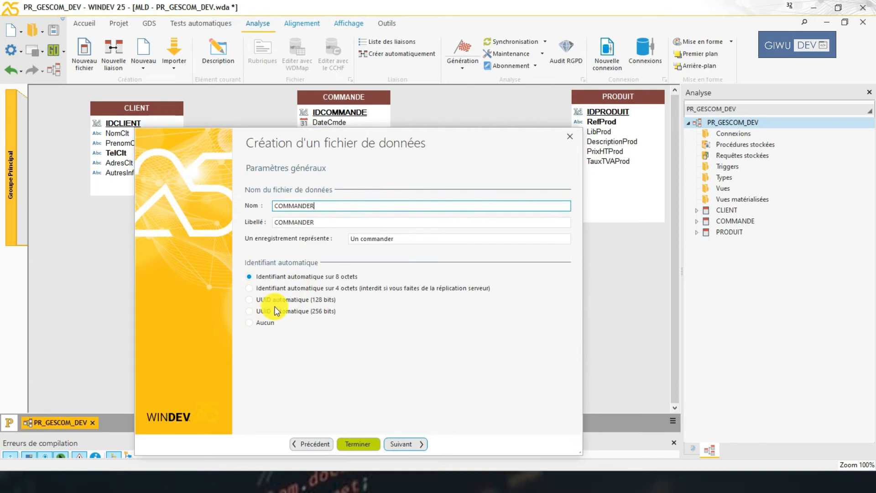
pyautogui.click(265, 323)
pyautogui.click(407, 443)
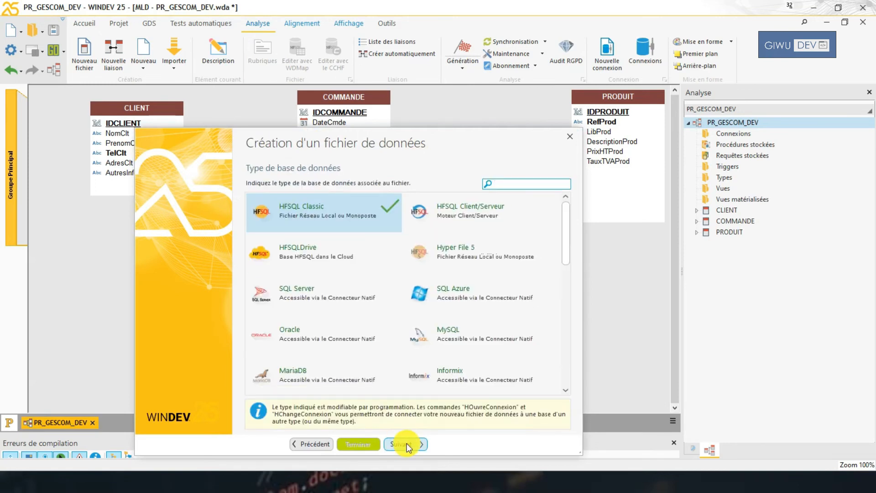
pyautogui.click(406, 443)
pyautogui.click(406, 443)
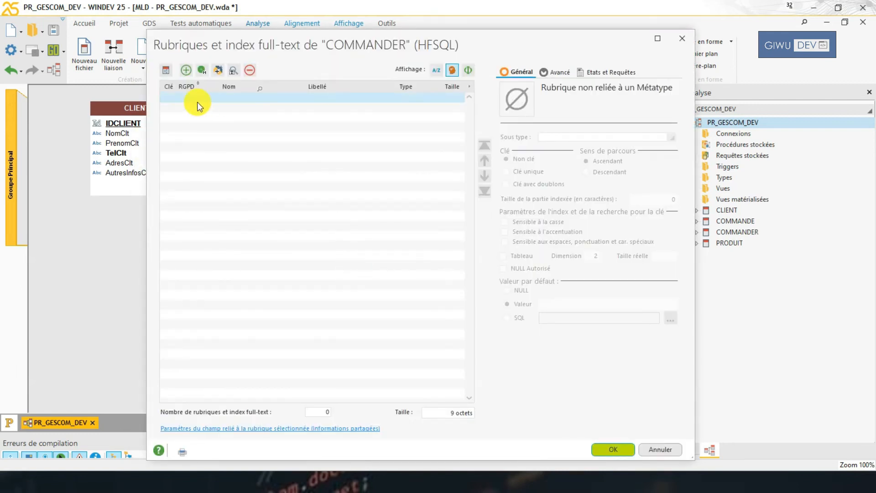
# Add a field named PrixCmd to the COMMANDER file with the caption "Prix commande"
pyautogui.moveTo(401, 55); pyautogui.dragTo(457, 55)
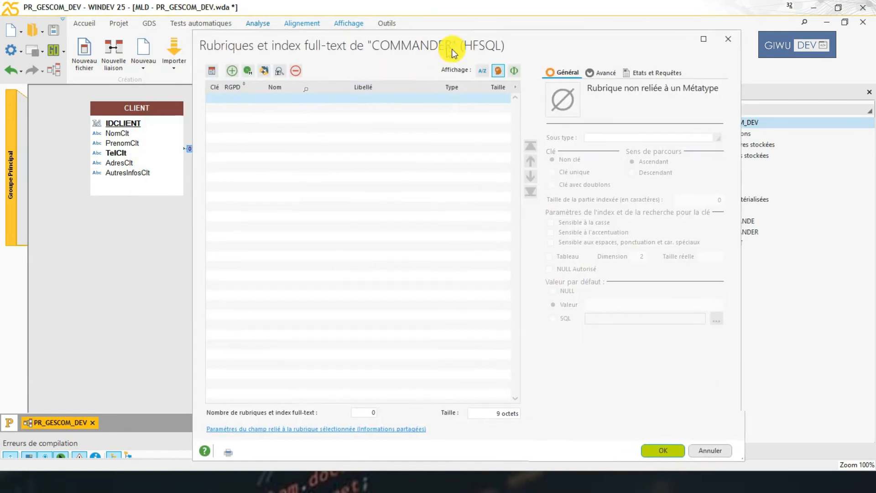
pyautogui.click(257, 97)
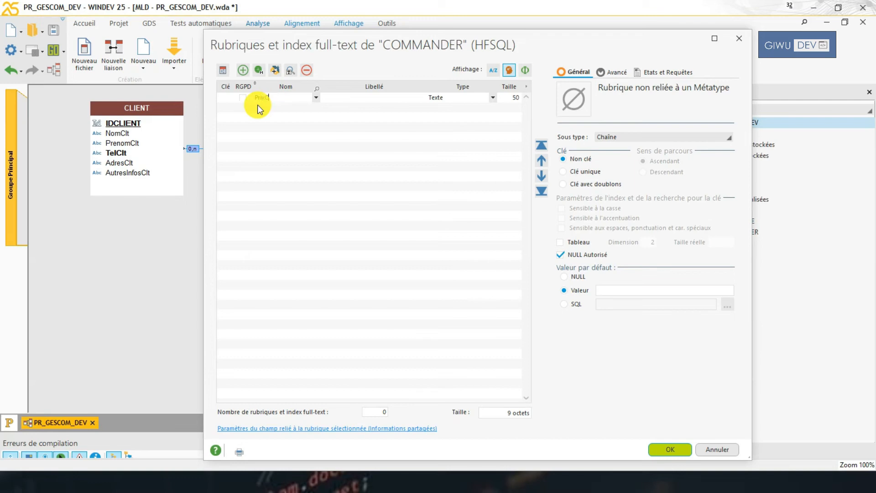
pyautogui.click(358, 99)
pyautogui.click(363, 99)
pyautogui.press('BackSpace')
pyautogui.press('BackSpace')
pyautogui.press('BackSpace')
pyautogui.write('commande')
# Make PrixCmd a numeric field of type Réel with the format ±999 999 999,99
pyautogui.click(490, 100)
pyautogui.click(535, 121)
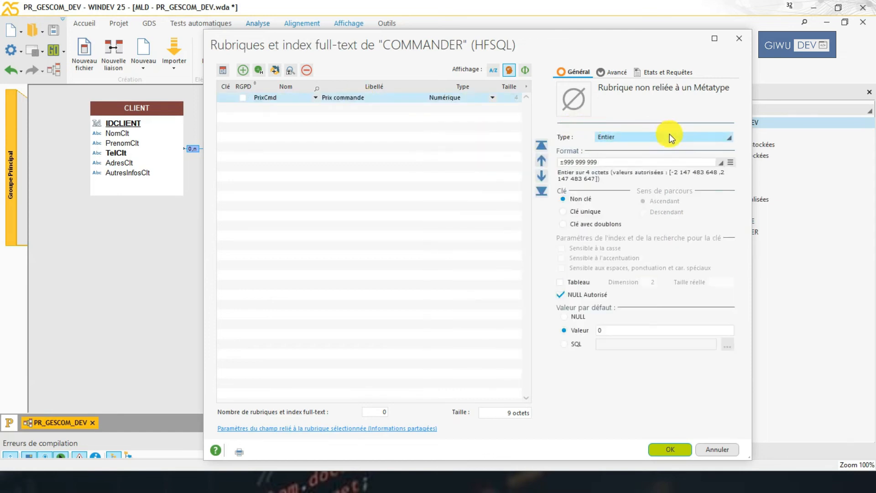
pyautogui.click(667, 136)
pyautogui.click(654, 155)
pyautogui.click(721, 162)
pyautogui.click(669, 179)
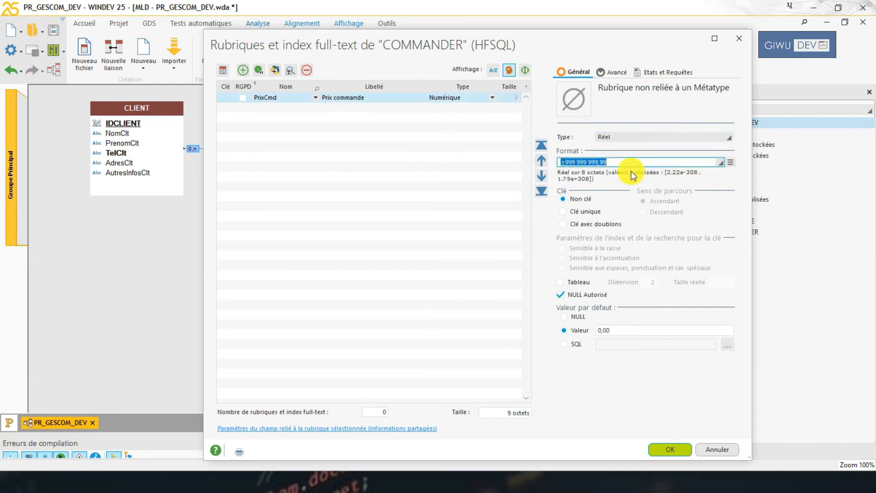
# Add a field named QteCmd to the COMMANDER file with the caption "Qté commandée"
pyautogui.click(281, 108)
pyautogui.write('Qte')
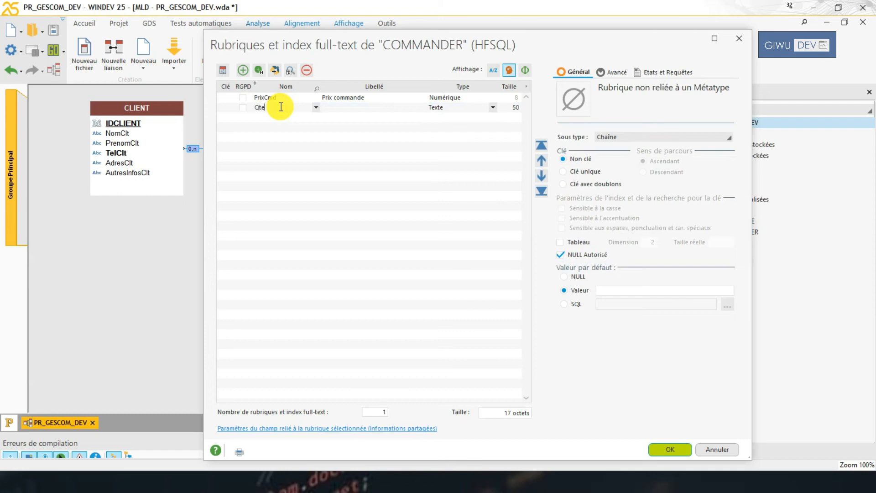
pyautogui.write('Cmd')
pyautogui.click(375, 108)
pyautogui.press('BackSpace')
pyautogui.press('BackSpace')
pyautogui.press('BackSpace')
pyautogui.write('commandée')
# Make QteCmd a numeric field of type Réel with the format ±999 999 999,99
pyautogui.click(492, 110)
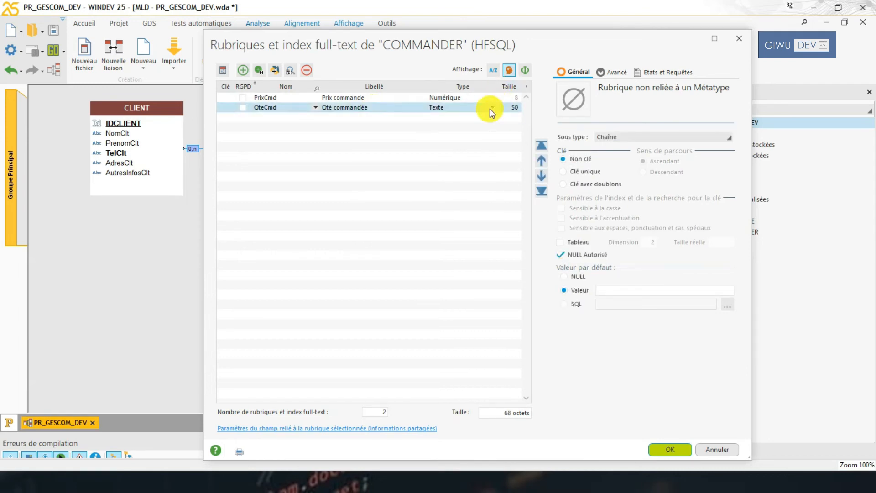
pyautogui.click(490, 108)
pyautogui.click(572, 131)
pyautogui.click(678, 139)
pyautogui.click(673, 155)
pyautogui.click(720, 162)
pyautogui.click(663, 180)
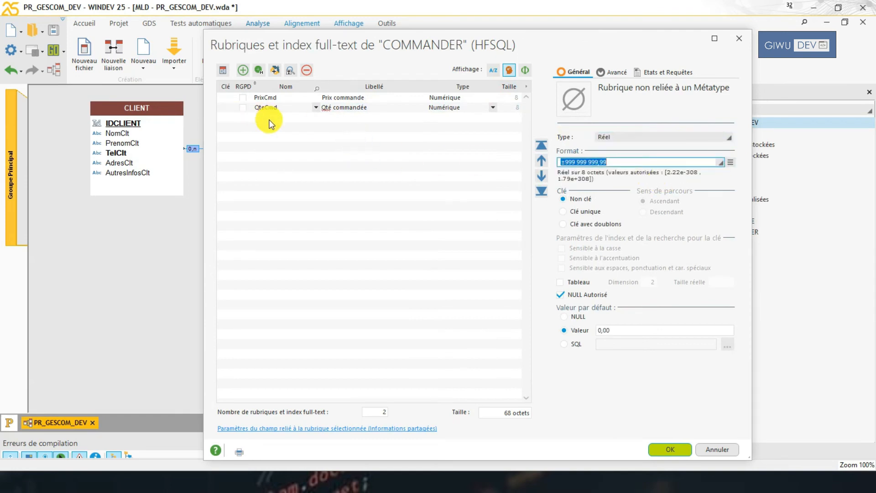
pyautogui.click(292, 116)
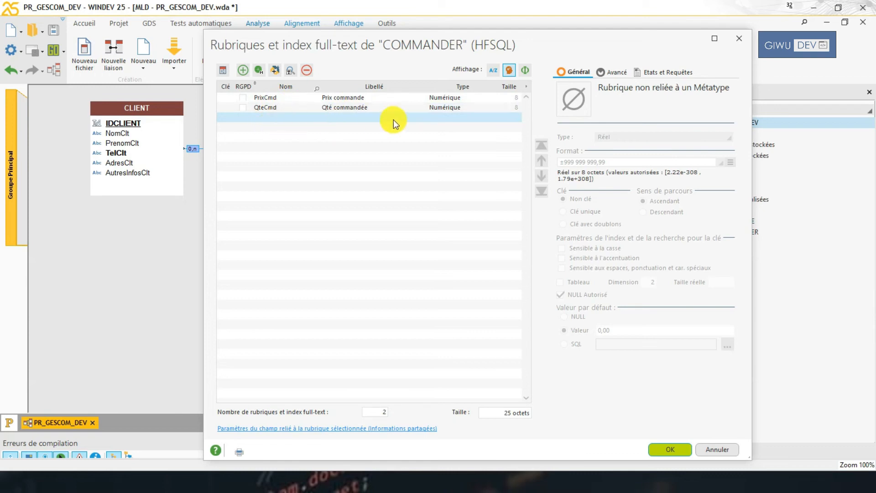
# Add a field named MontantTotalCmd to the COMMANDER file with the caption "Montant Total"
pyautogui.moveTo(566, 45); pyautogui.dragTo(541, 36)
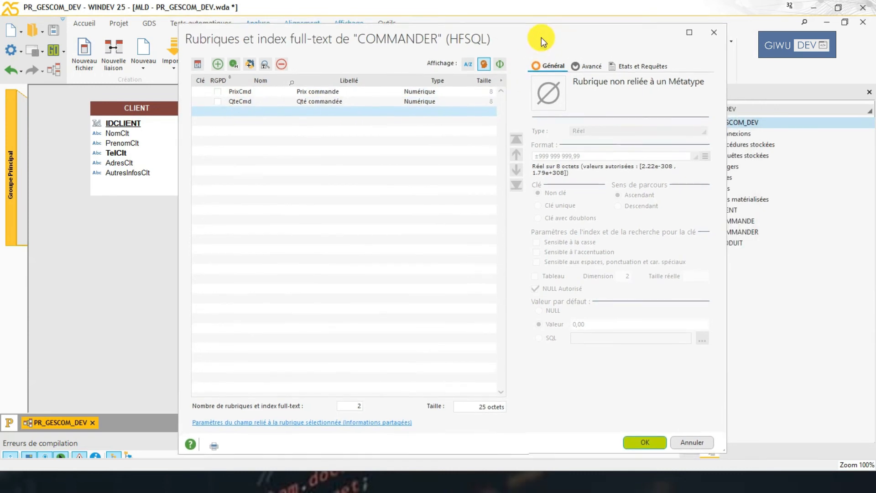
pyautogui.click(258, 108)
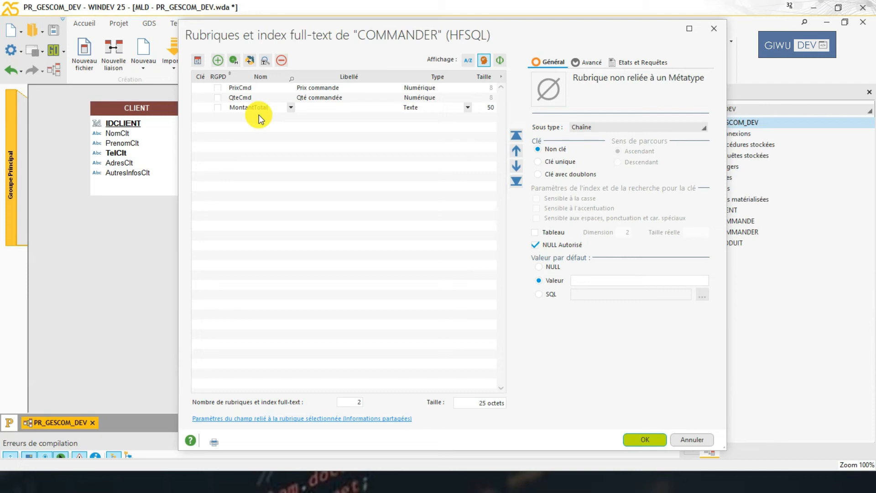
pyautogui.click(347, 106)
pyautogui.click(357, 106)
pyautogui.press('BackSpace')
pyautogui.press('BackSpace')
pyautogui.click(322, 107)
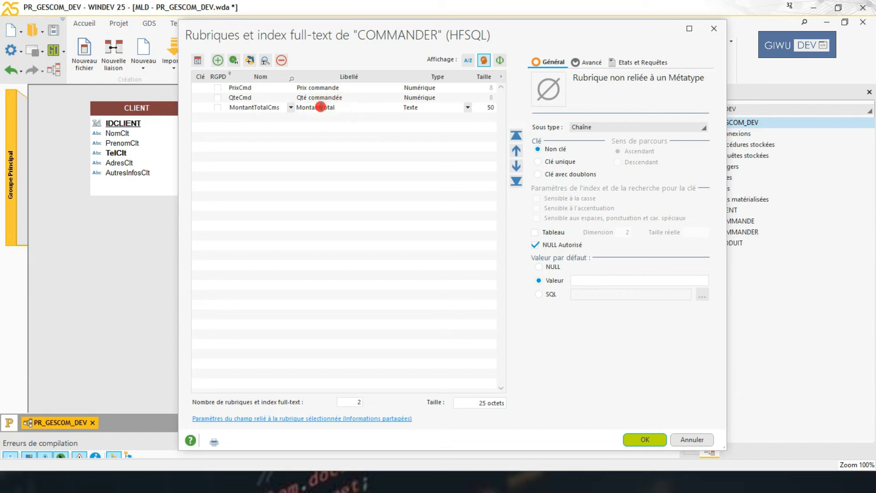
pyautogui.click(283, 106)
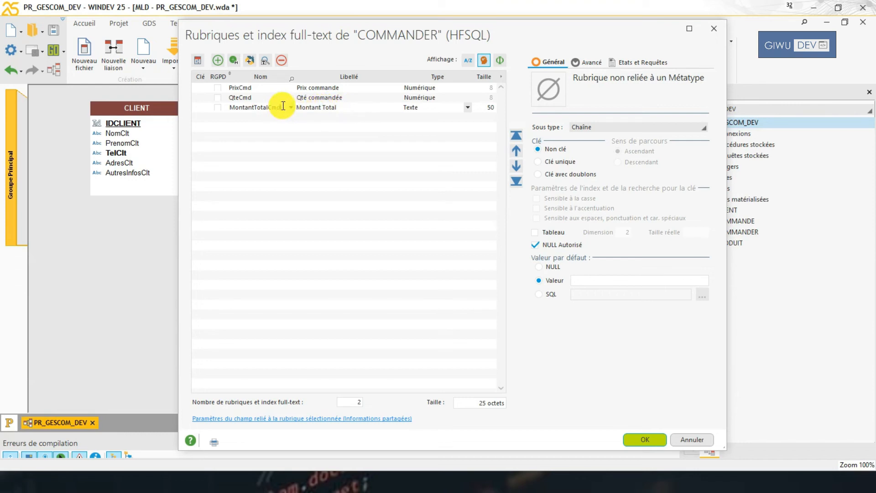
# Make MontantTotalCmd a numeric Réel field with the format ±999 999 999,99 and validate the COMMANDER fields
pyautogui.click(437, 105)
pyautogui.click(524, 129)
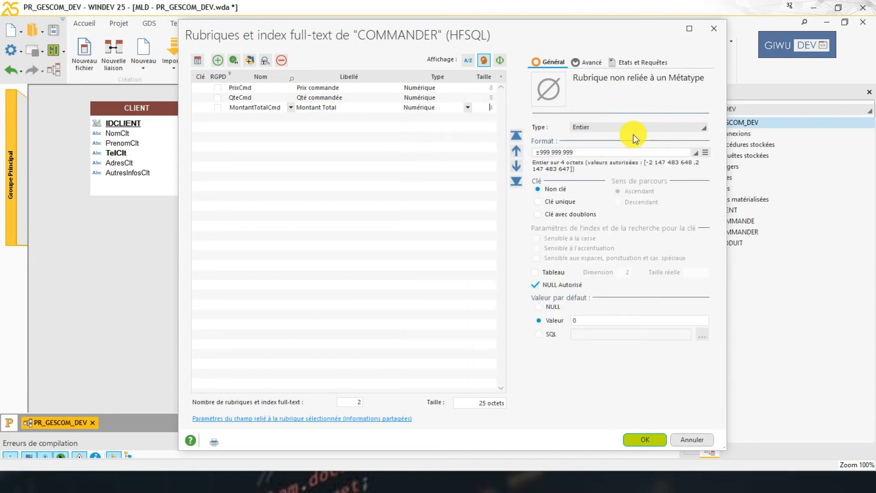
pyautogui.click(634, 129)
pyautogui.click(631, 142)
pyautogui.click(690, 155)
pyautogui.click(604, 171)
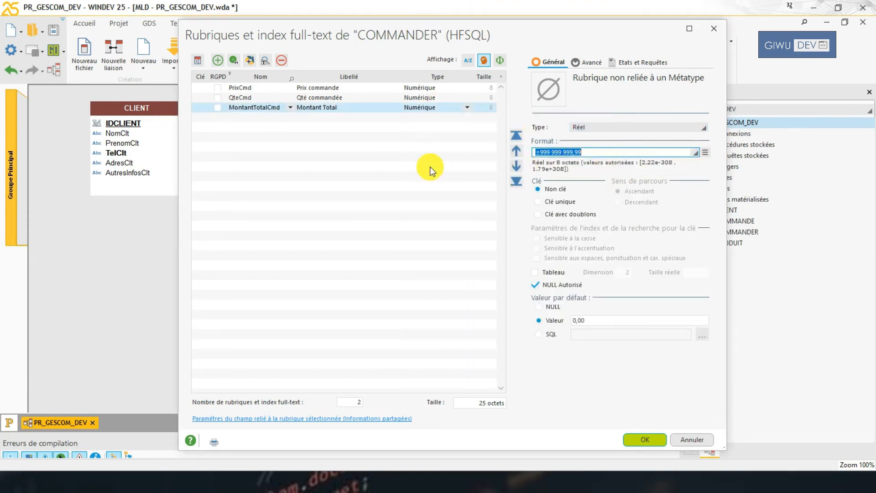
pyautogui.click(249, 119)
pyautogui.moveTo(655, 406); pyautogui.dragTo(633, 377)
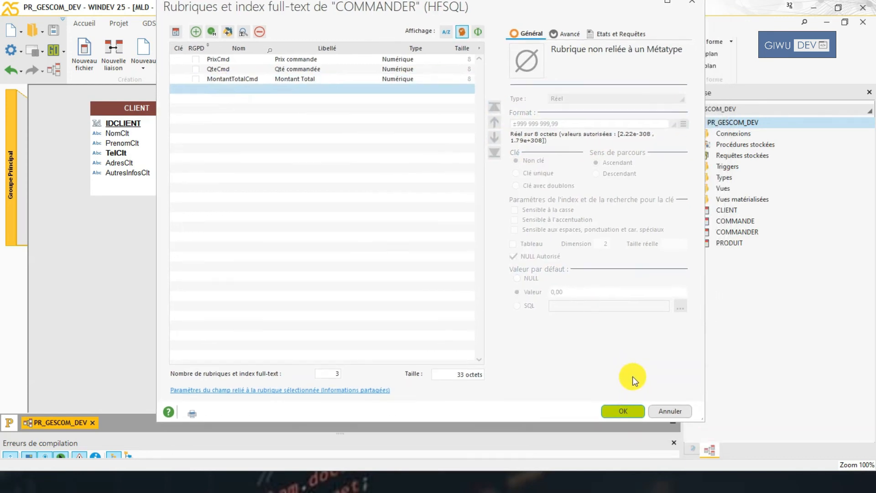
pyautogui.click(625, 412)
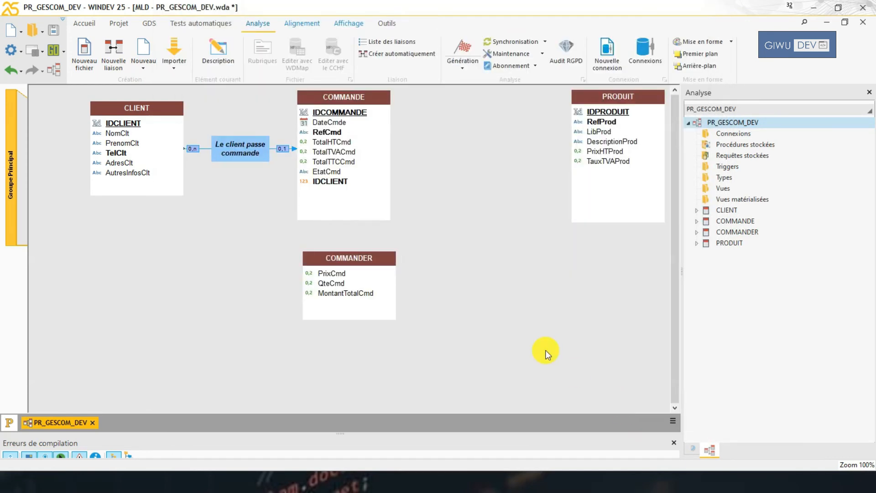
# Move the COMMANDER file below and between COMMANDE and PRODUIT in the diagram
pyautogui.click(354, 256)
pyautogui.moveTo(484, 135); pyautogui.dragTo(478, 291)
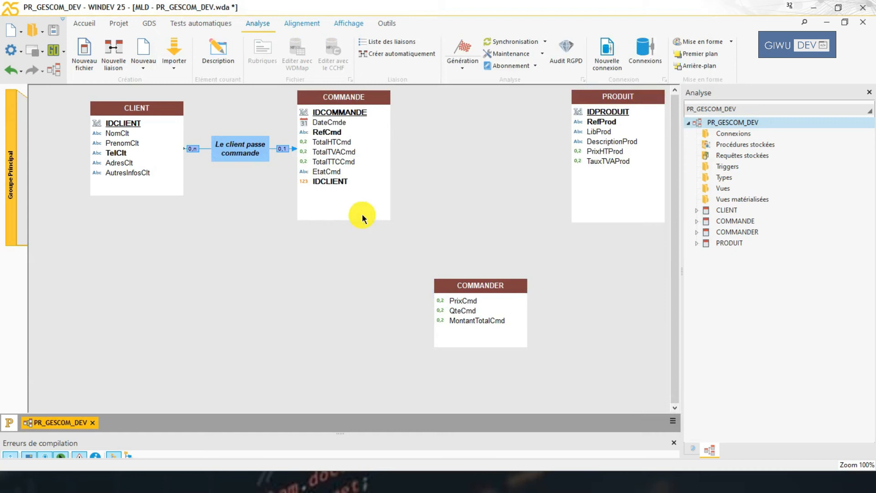
pyautogui.click(349, 184)
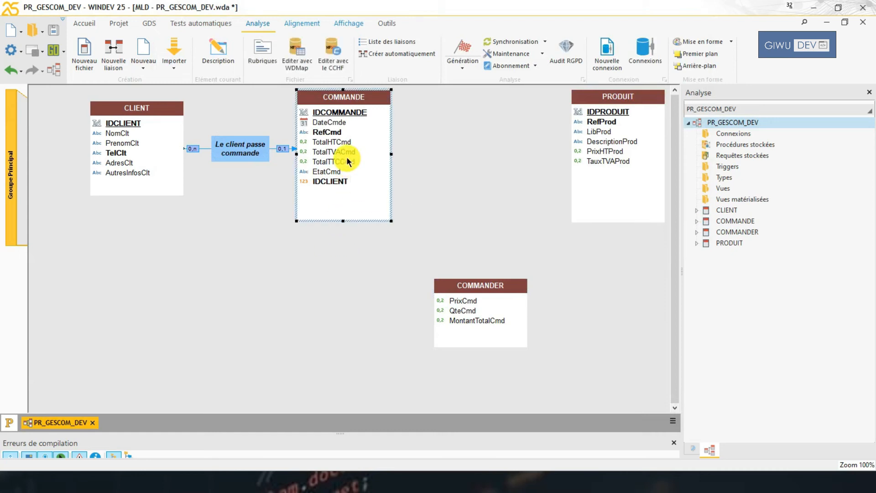
pyautogui.click(504, 325)
pyautogui.click(617, 175)
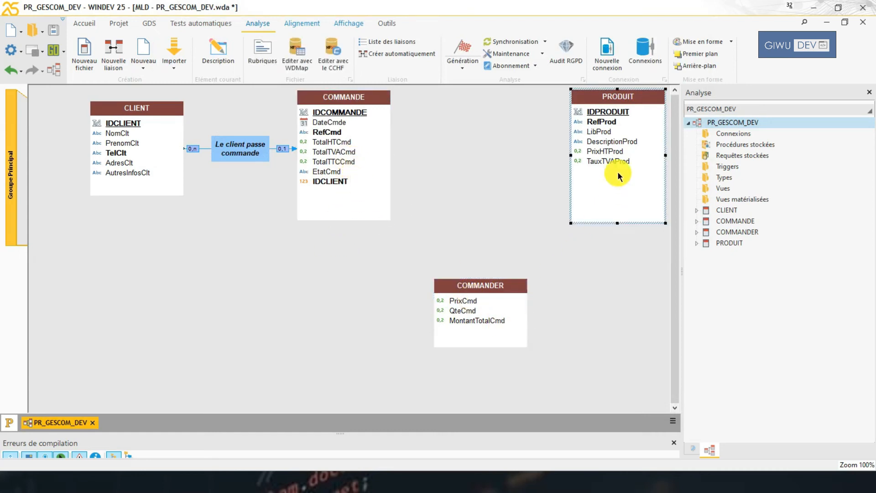
pyautogui.click(478, 328)
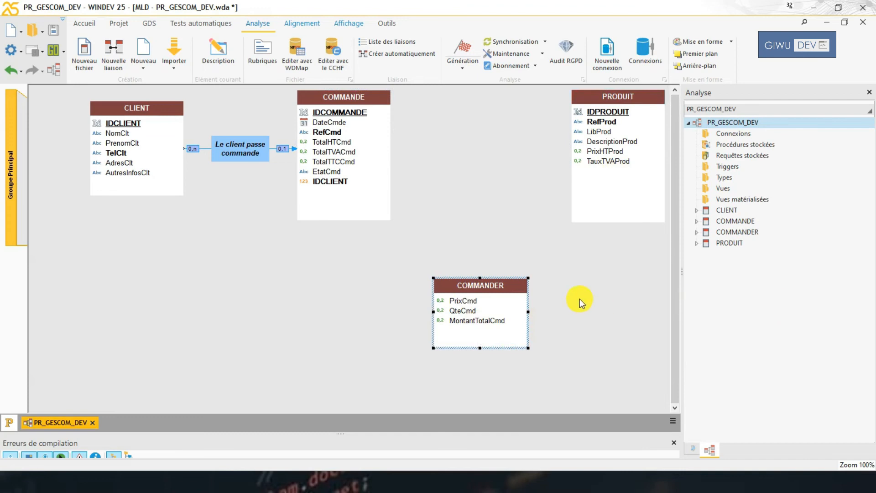
pyautogui.click(372, 265)
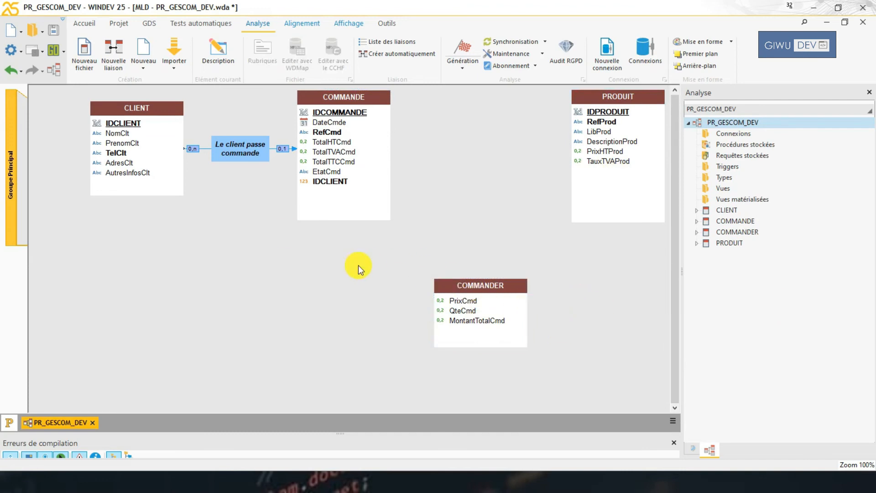
# Start a link from COMMANDE (0,n) to COMMANDER (0,1) and label it "Détail de la commande"
pyautogui.click(114, 59)
pyautogui.click(361, 193)
pyautogui.click(467, 310)
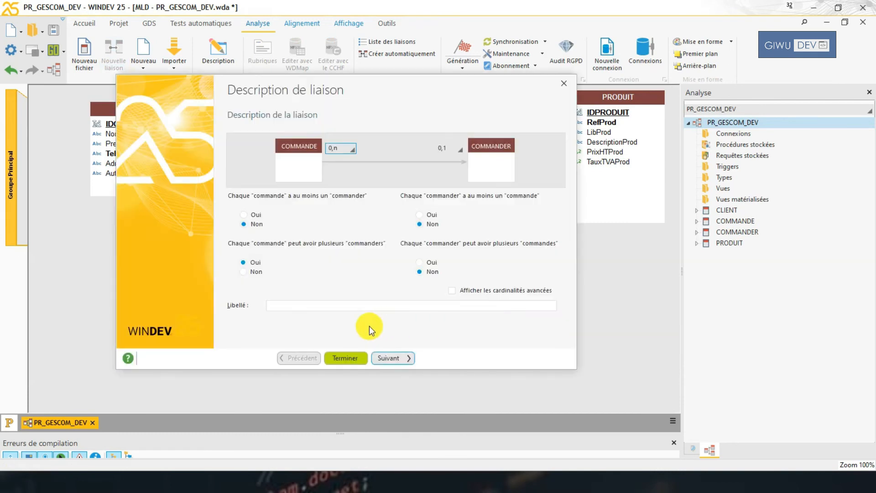
pyautogui.click(314, 305)
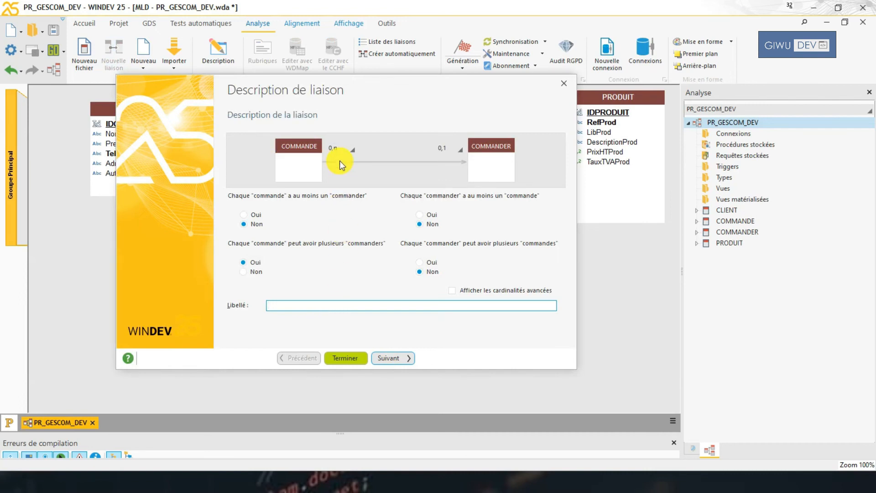
pyautogui.write('Déta')
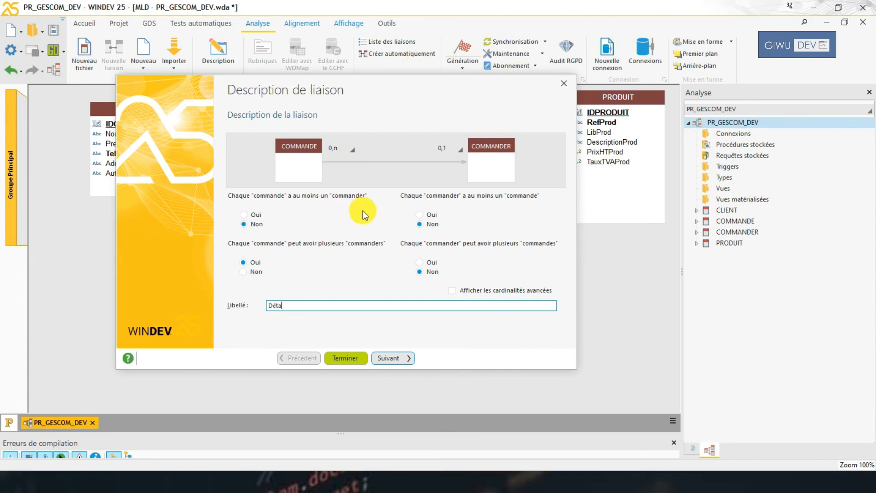
pyautogui.write('d')
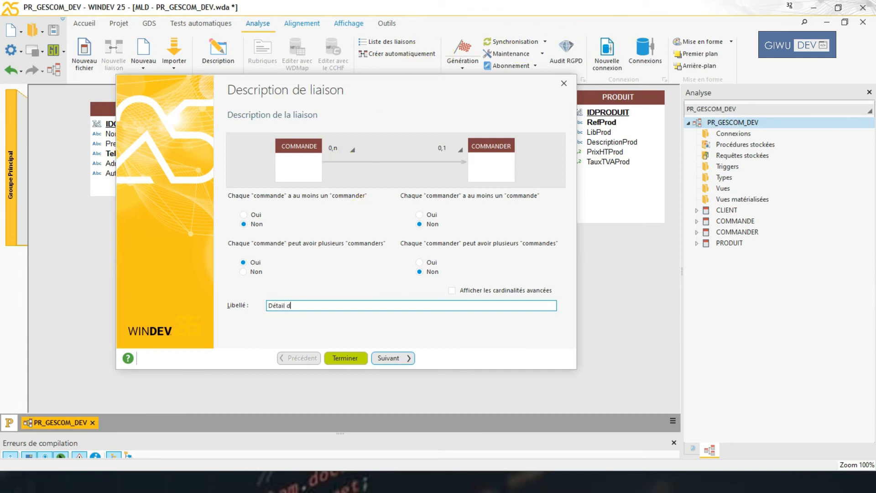
pyautogui.write('e la commande')
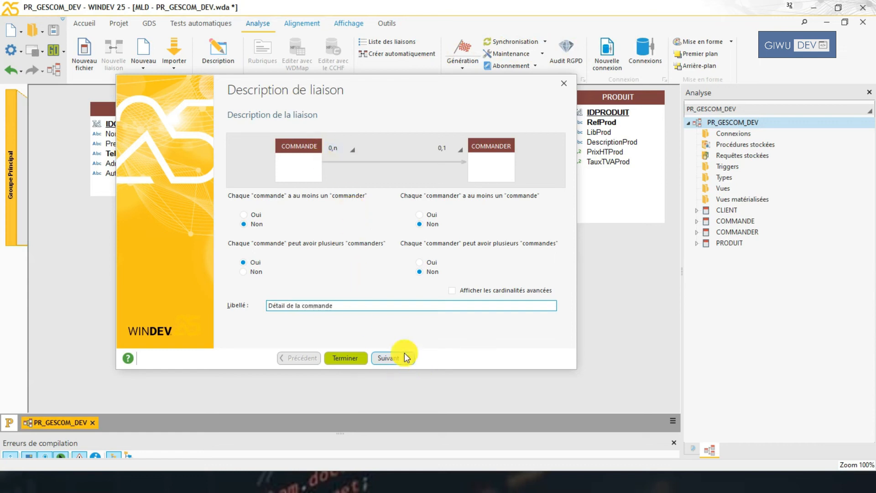
# Set the link's deletion rule to "Supprimer le commande et tous ses commanders" and finish the COMMANDE–COMMANDER link
pyautogui.moveTo(380, 90); pyautogui.dragTo(384, 108)
pyautogui.click(393, 377)
pyautogui.click(393, 377)
pyautogui.click(395, 378)
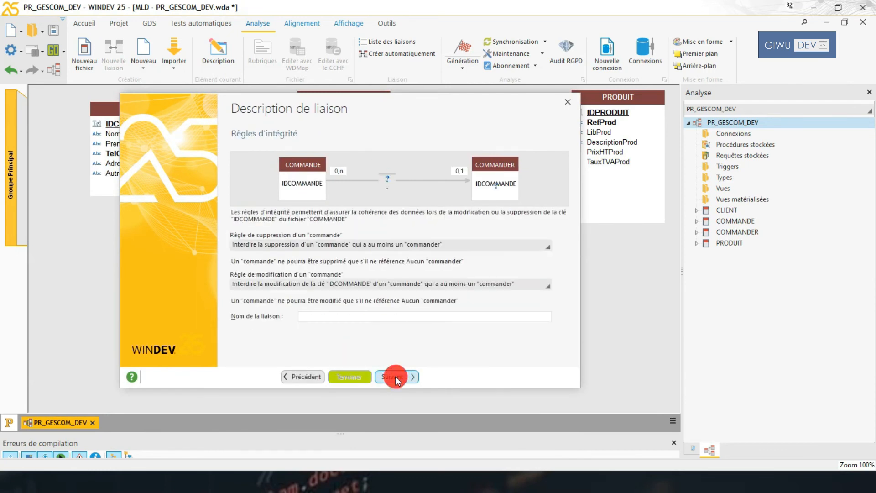
pyautogui.click(304, 245)
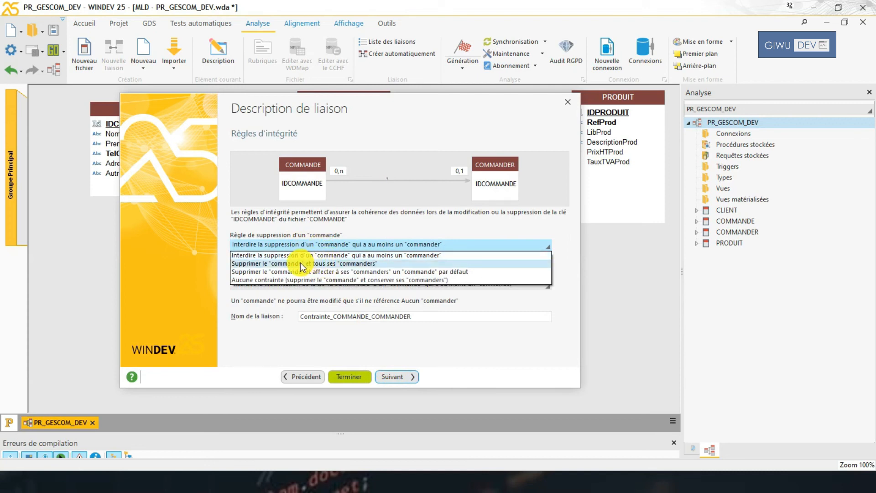
pyautogui.click(301, 264)
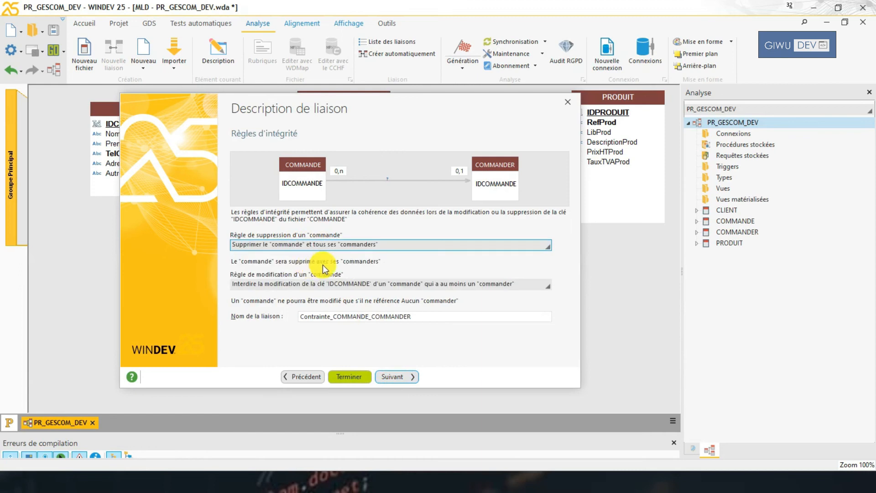
pyautogui.click(399, 378)
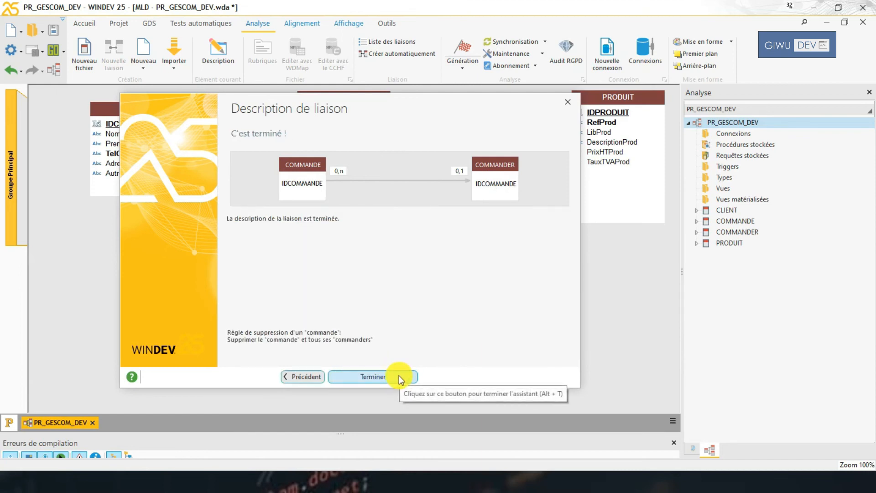
pyautogui.click(398, 376)
# Shift COMMANDER slightly to the right and place the "Détail de la commande" link label directly below COMMANDE
pyautogui.moveTo(475, 289); pyautogui.dragTo(495, 275)
pyautogui.moveTo(468, 242); pyautogui.dragTo(354, 283)
pyautogui.click(384, 303)
pyautogui.click(489, 228)
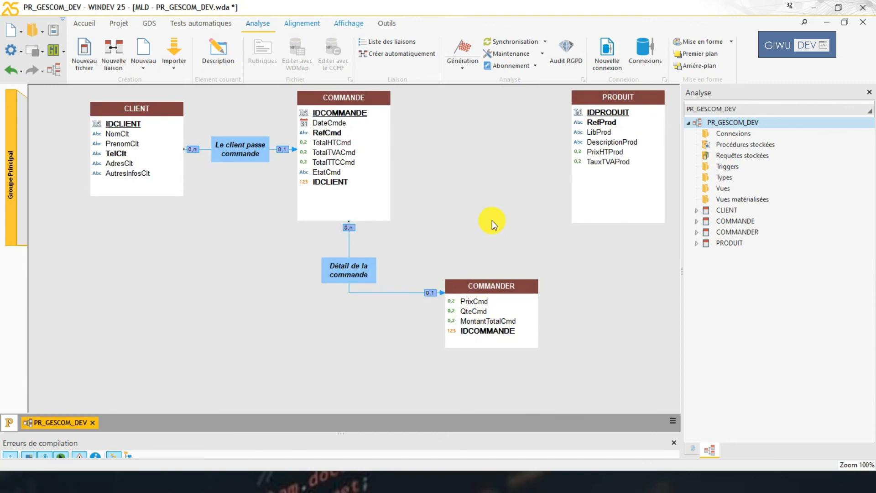
# Reduce the height of the PRODUIT file box so it ends just below its last field
pyautogui.click(619, 211)
pyautogui.moveTo(617, 224); pyautogui.dragTo(617, 179)
pyautogui.click(487, 198)
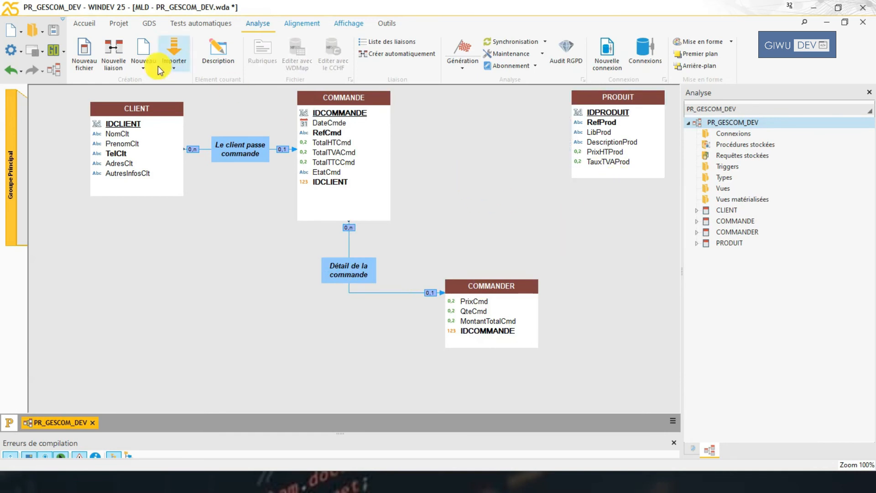
# Start a link from PRODUIT (0,n) to COMMANDER (0,1) and label it "Produit commandés"
pyautogui.click(113, 59)
pyautogui.click(609, 167)
pyautogui.click(513, 307)
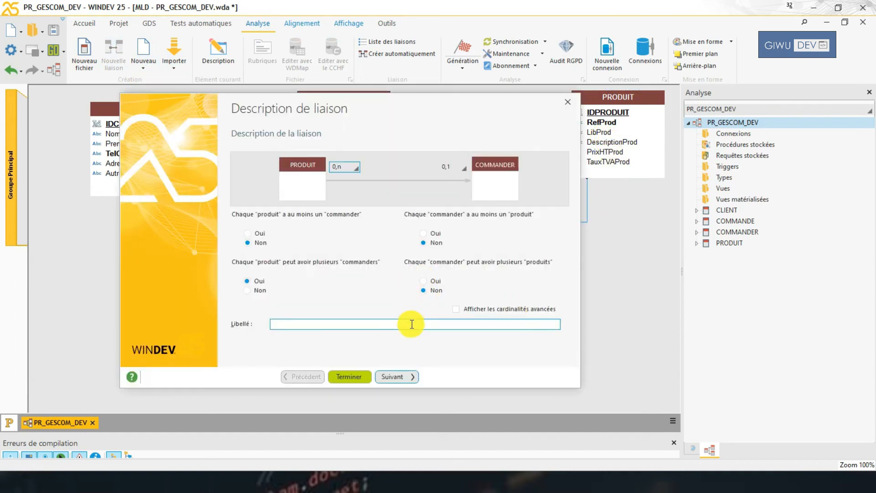
pyautogui.click(357, 327)
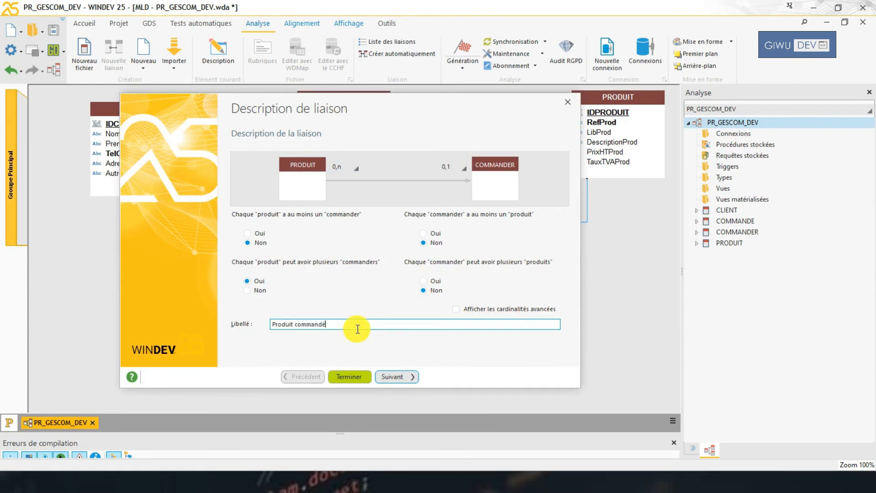
# Set the link's deletion rule to "Supprimer le produit et tous ses commanders" and finish the PRODUIT–COMMANDER link
pyautogui.click(399, 377)
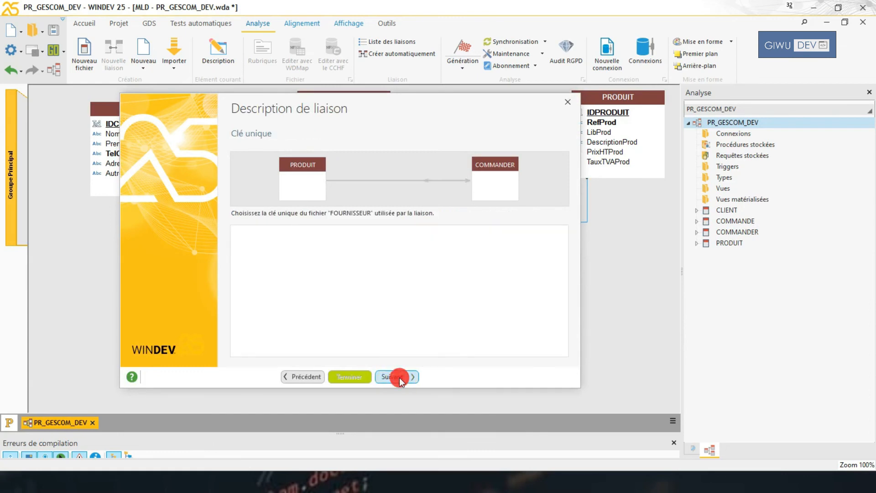
pyautogui.click(400, 377)
pyautogui.click(348, 244)
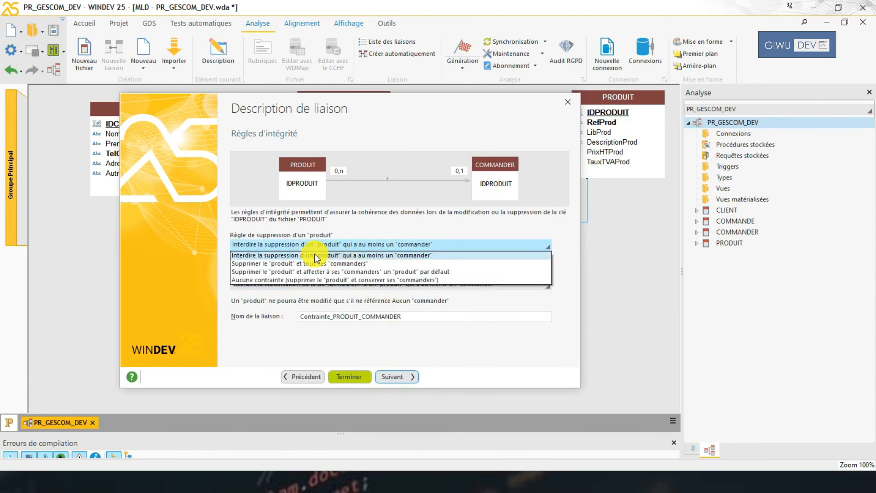
pyautogui.click(299, 263)
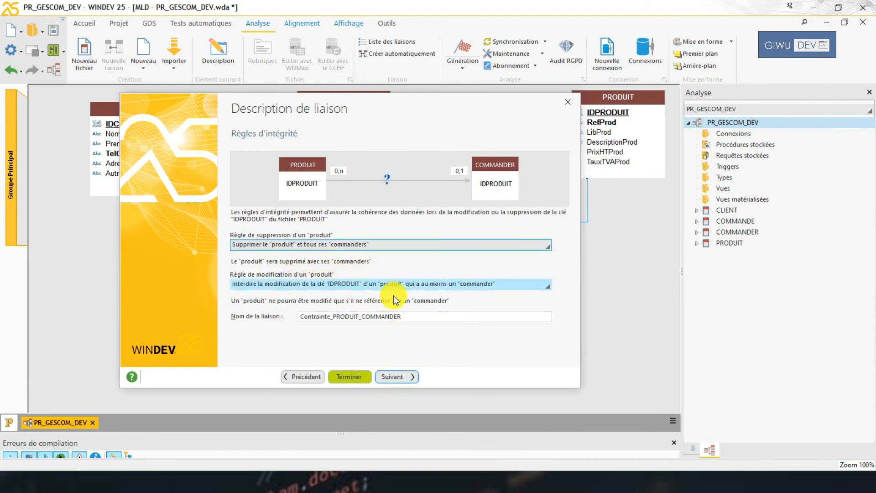
pyautogui.click(404, 380)
pyautogui.click(373, 376)
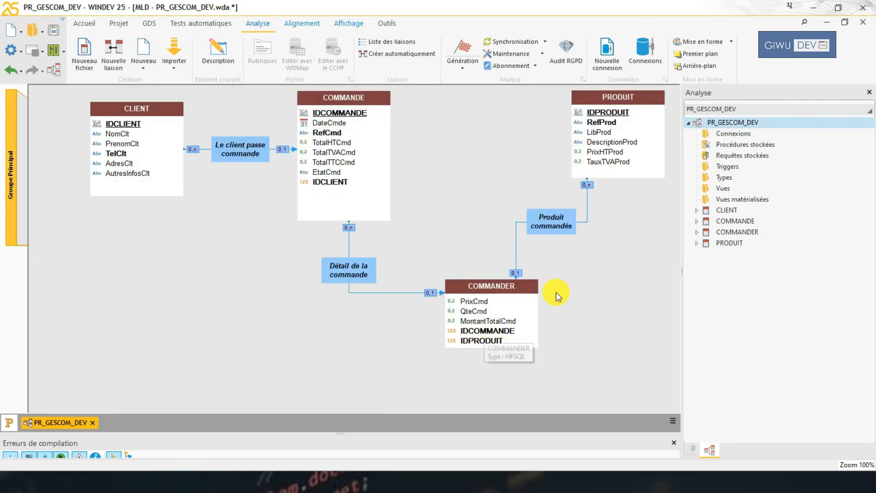
# Move the "Produit commandés" link label down, below PRODUIT and to the right of COMMANDER
pyautogui.moveTo(566, 228); pyautogui.dragTo(637, 280)
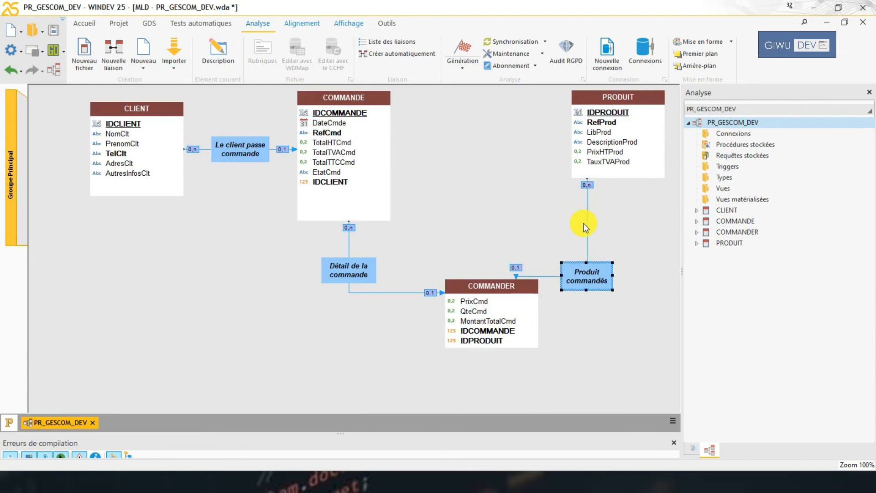
# Reroute the "Produit commandés" link straight below PRODUIT, level with COMMANDER, and shorten the COMMANDE box to end just below its last field
pyautogui.moveTo(587, 223); pyautogui.dragTo(615, 223)
pyautogui.moveTo(617, 279); pyautogui.dragTo(618, 298)
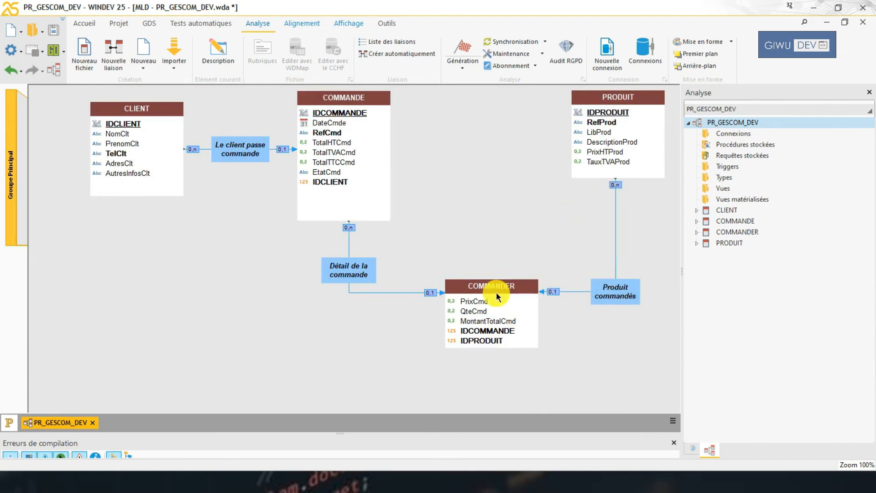
pyautogui.click(345, 204)
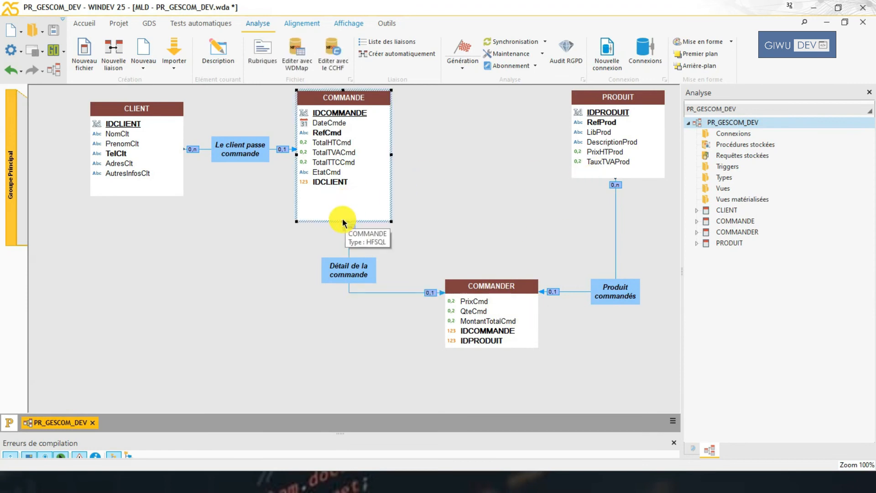
pyautogui.moveTo(346, 222); pyautogui.dragTo(345, 197)
# Move COMMANDER and its two link labels up, and line up "Détail de la commande" and "Produit commandés" with the COMMANDER box
pyautogui.moveTo(274, 242); pyautogui.dragTo(631, 368)
pyautogui.moveTo(474, 313); pyautogui.dragTo(476, 269)
pyautogui.click(500, 338)
pyautogui.moveTo(353, 243); pyautogui.dragTo(353, 263)
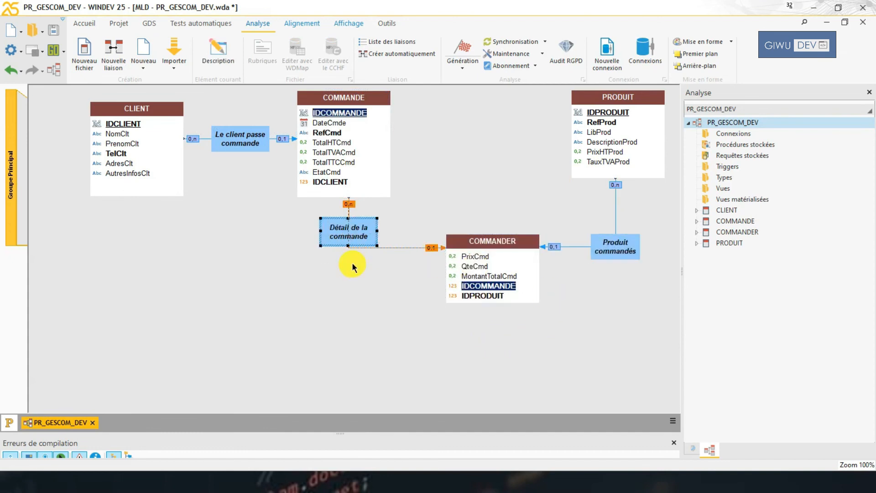
pyautogui.click(454, 344)
pyautogui.moveTo(615, 247); pyautogui.dragTo(621, 253)
pyautogui.click(607, 299)
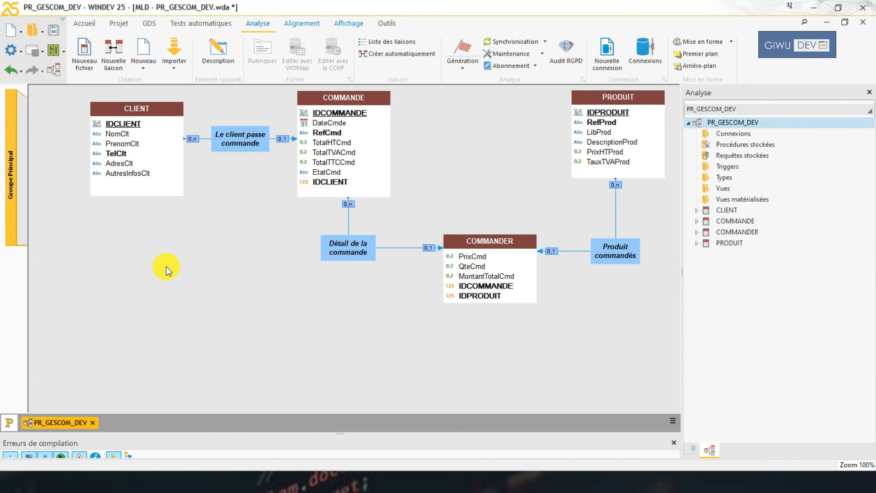
# Create a new HFSQL Classic data file named USER_GC with an 8-byte automatic identifier
pyautogui.rightClick(166, 267)
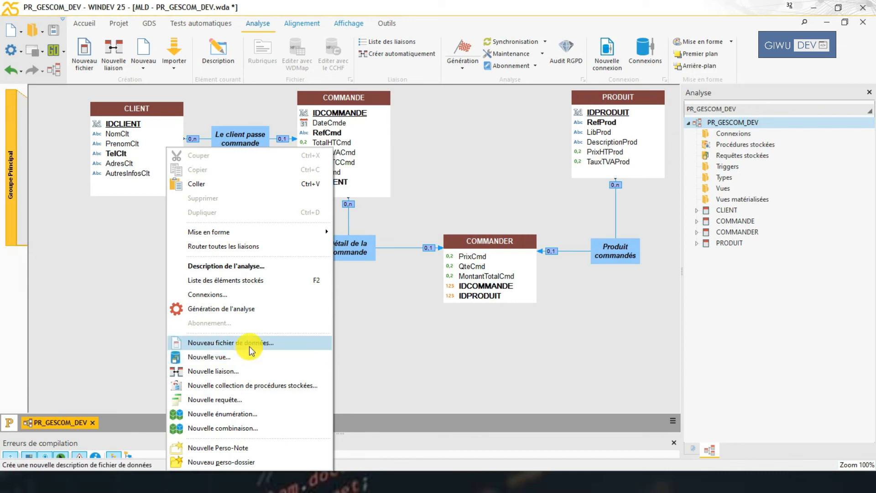
pyautogui.click(229, 345)
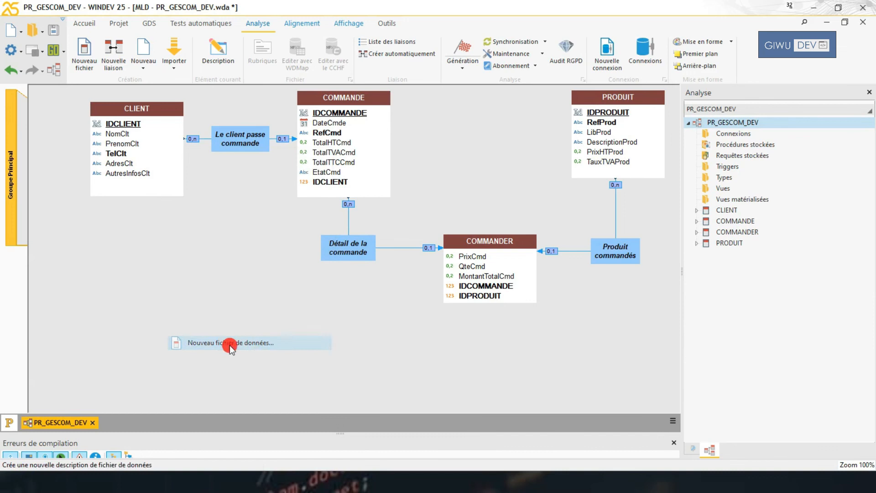
pyautogui.click(346, 193)
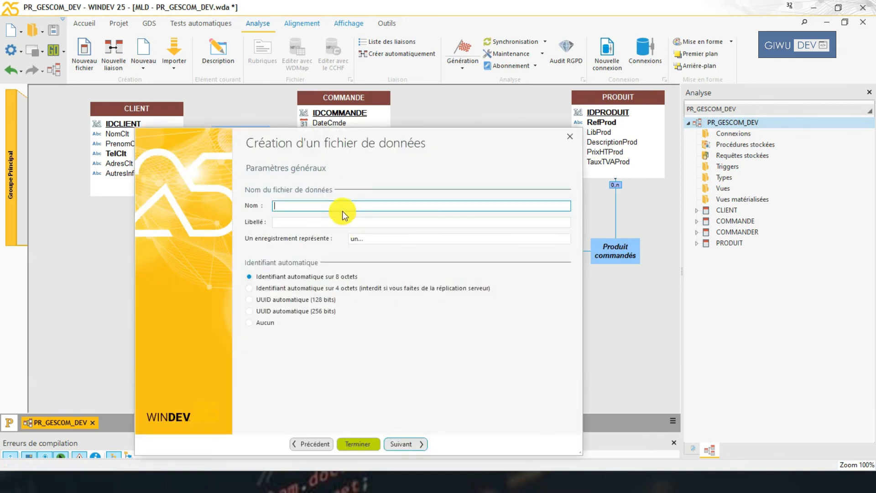
pyautogui.write('USER_GC')
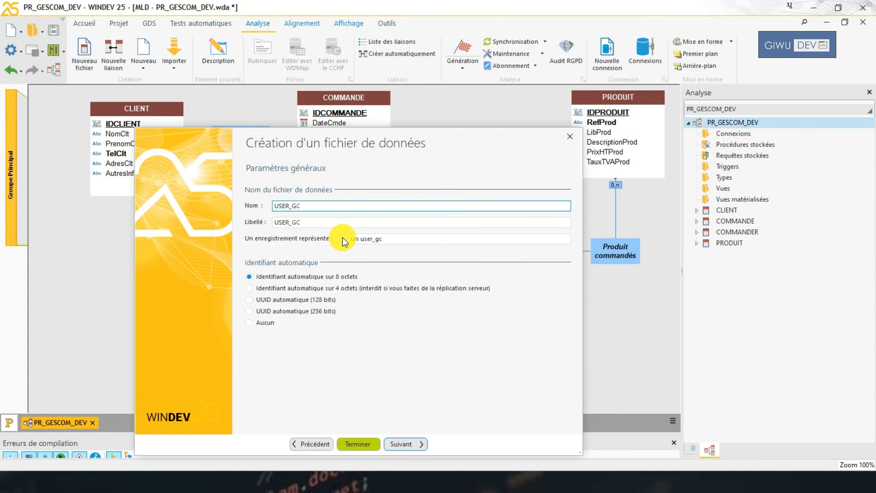
pyautogui.click(418, 444)
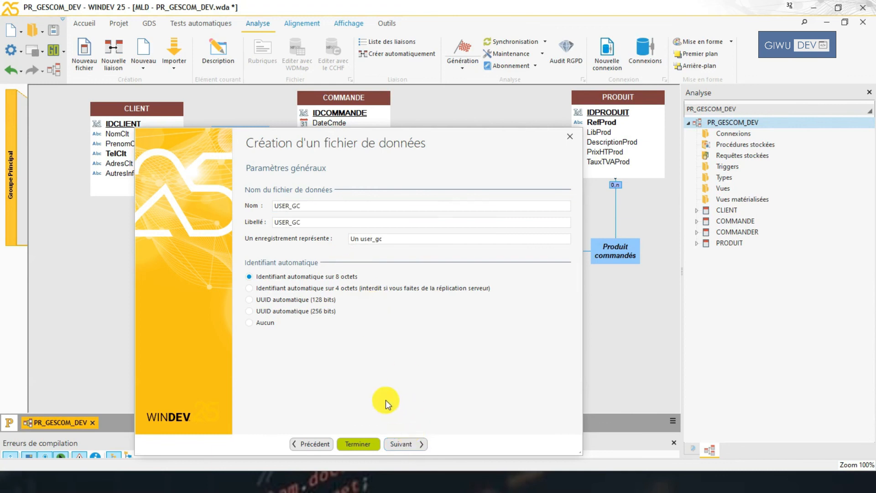
pyautogui.click(410, 443)
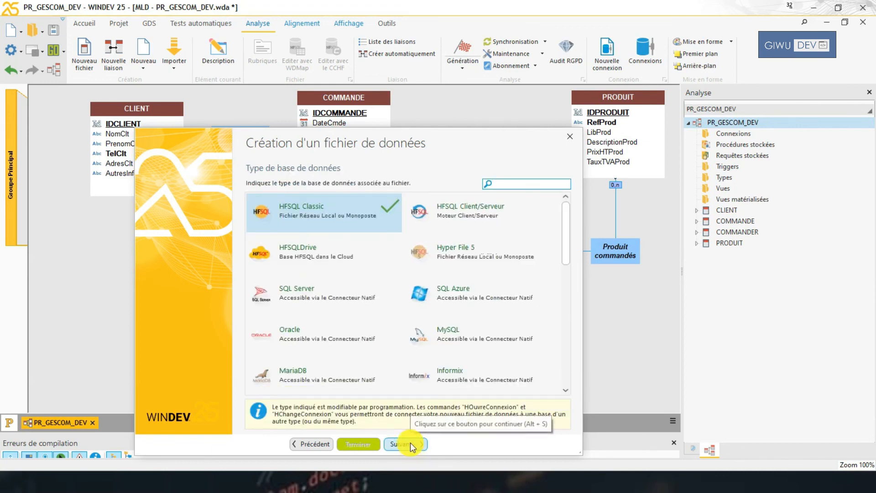
pyautogui.click(410, 443)
pyautogui.click(409, 443)
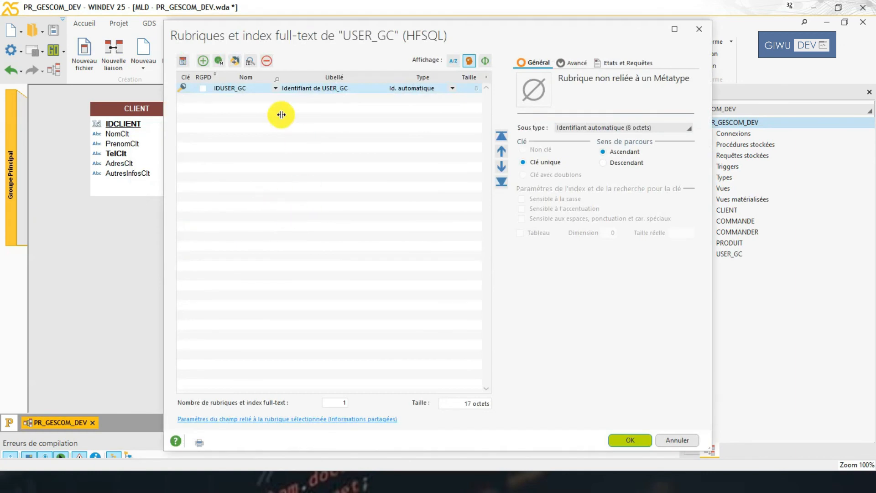
# Add the text field NomPrenomU to USER_GC with the label "Nom & Prénom(s)" and size 500
pyautogui.click(238, 100)
pyautogui.write('NomPr')
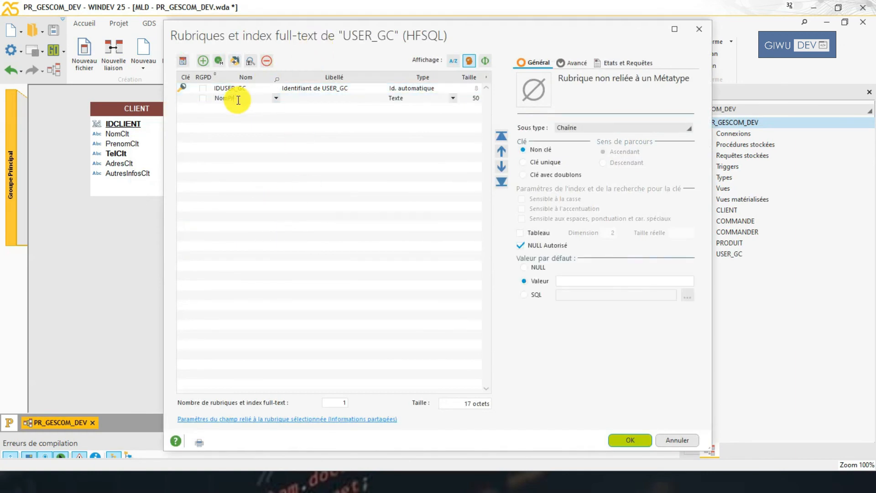
pyautogui.write('enomUs')
pyautogui.press('BackSpace')
pyautogui.click(258, 97)
pyautogui.click(341, 99)
pyautogui.press('BackSpace')
pyautogui.press('Left')
pyautogui.press('Left')
pyautogui.press('Left')
pyautogui.press('Left')
pyautogui.press('Left')
pyautogui.press('Left')
pyautogui.write('&')
pyautogui.press('Right')
pyautogui.press('Right')
pyautogui.press('Delete')
pyautogui.write('é')
pyautogui.click(357, 104)
pyautogui.click(357, 99)
pyautogui.click(357, 99)
pyautogui.write('(s)')
pyautogui.click(477, 98)
pyautogui.write('500')
# Add the text fields AdresU labelled "Adresse" and TelU labelled "Téléphone" to USER_GC
pyautogui.click(248, 108)
pyautogui.write('AdresU')
pyautogui.click(346, 111)
pyautogui.write('Adresse')
pyautogui.click(236, 118)
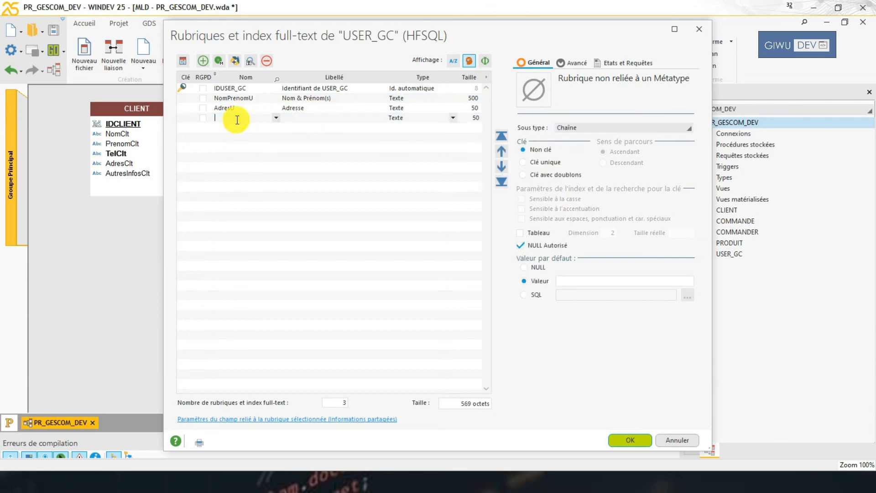
pyautogui.write('TelU')
pyautogui.click(319, 121)
pyautogui.press('BackSpace')
pyautogui.press('BackSpace')
pyautogui.write('léphone')
pyautogui.press('Return')
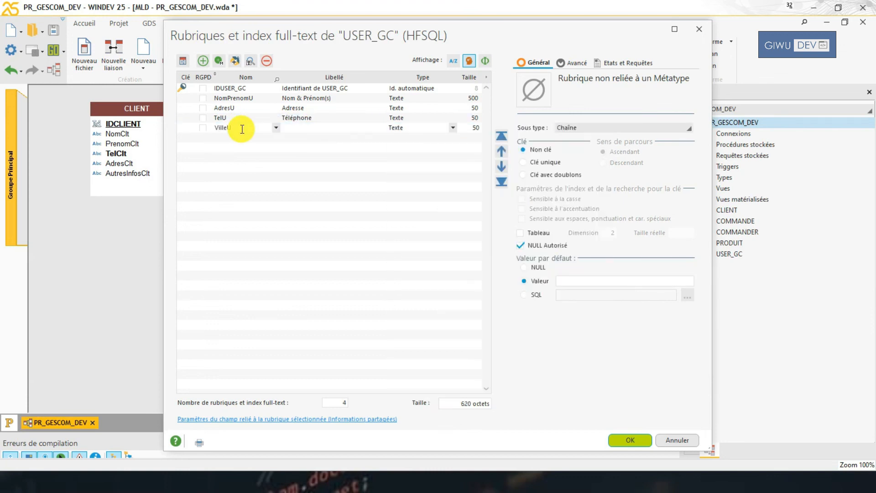
# Add the text fields VilleU ("Ville", size 200) and MdpU ("Mot de passe", size 2 000) to USER_GC
pyautogui.click(315, 128)
pyautogui.write('Ville')
pyautogui.click(469, 129)
pyautogui.write('200')
pyautogui.click(234, 137)
pyautogui.write('MdpU')
pyautogui.click(307, 137)
pyautogui.write('Mot')
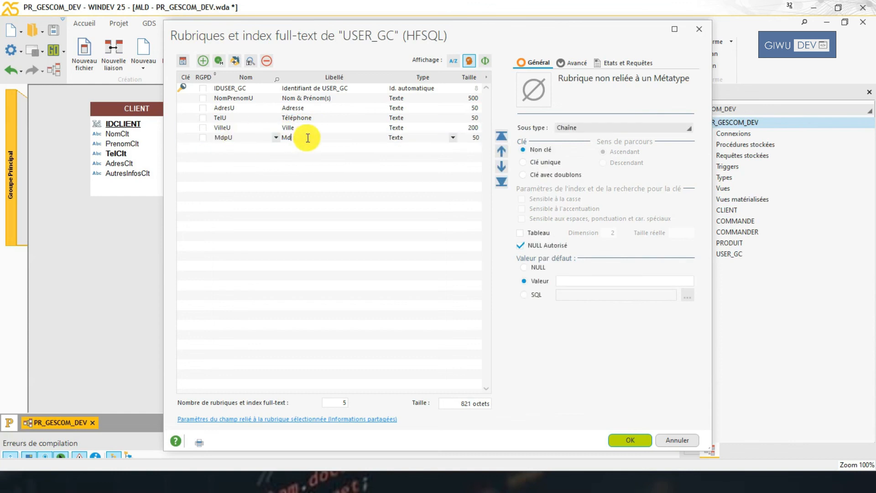
pyautogui.click(472, 141)
pyautogui.write('2 000')
# Add the text field EmailU to USER_GC with the label "E-mail" and size 200
pyautogui.click(226, 149)
pyautogui.click(233, 149)
pyautogui.write('EmailU')
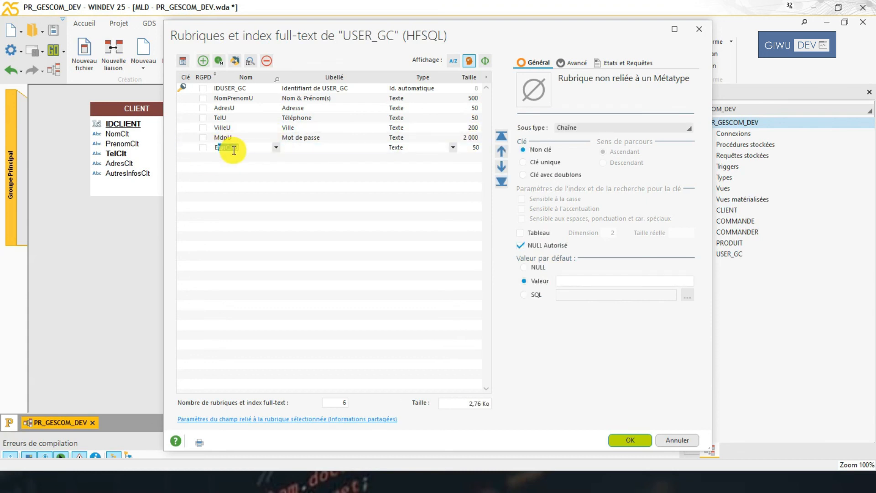
pyautogui.click(314, 148)
pyautogui.doubleClick(313, 149)
pyautogui.write('E-mail')
pyautogui.doubleClick(478, 147)
pyautogui.write('200')
# Make TelU a key with duplicates, confirm the field list and place the USER_GC box below CLIENT
pyautogui.click(455, 155)
pyautogui.click(251, 119)
pyautogui.click(549, 175)
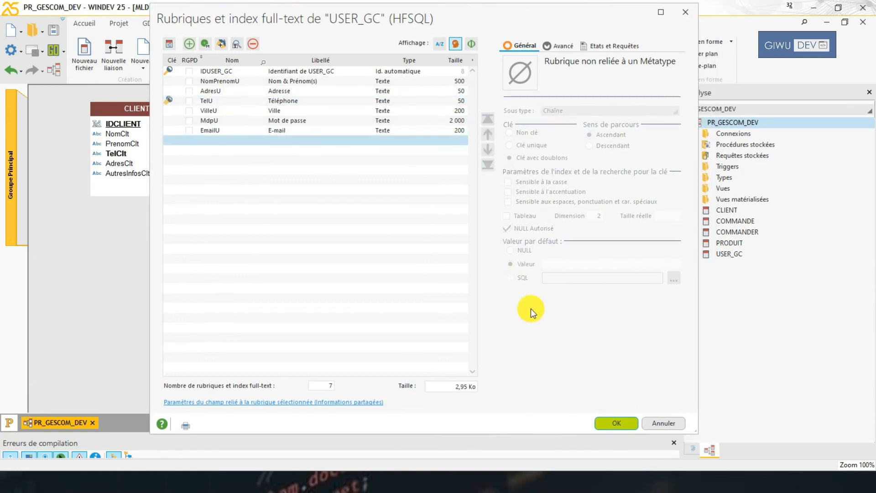
pyautogui.click(626, 439)
pyautogui.moveTo(266, 224); pyautogui.dragTo(174, 246)
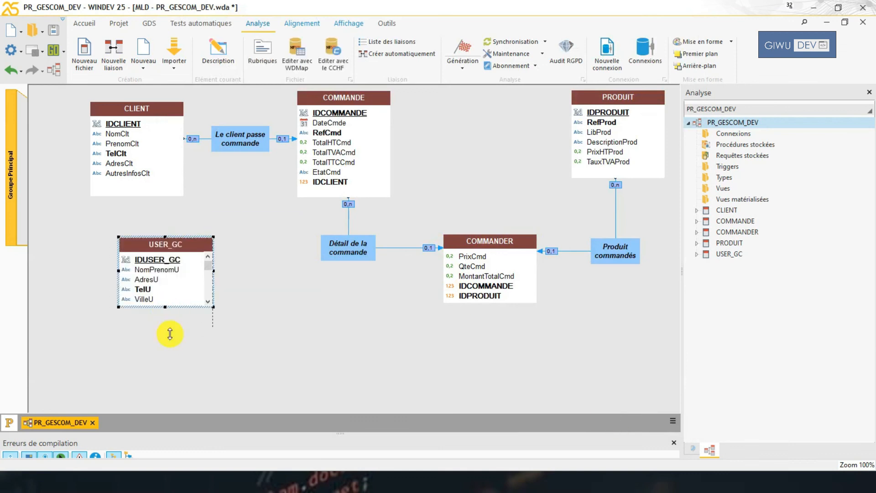
# Add a text field TypeUse labelled "Type utilisateur" to the USER_GC file and confirm the field list
pyautogui.doubleClick(156, 288)
pyautogui.click(221, 147)
pyautogui.write('TypeUse')
pyautogui.click(340, 138)
pyautogui.press('BackSpace')
pyautogui.press('BackSpace')
pyautogui.press('BackSpace')
pyautogui.press('BackSpace')
pyautogui.write('e utilisateur')
pyautogui.press('Return')
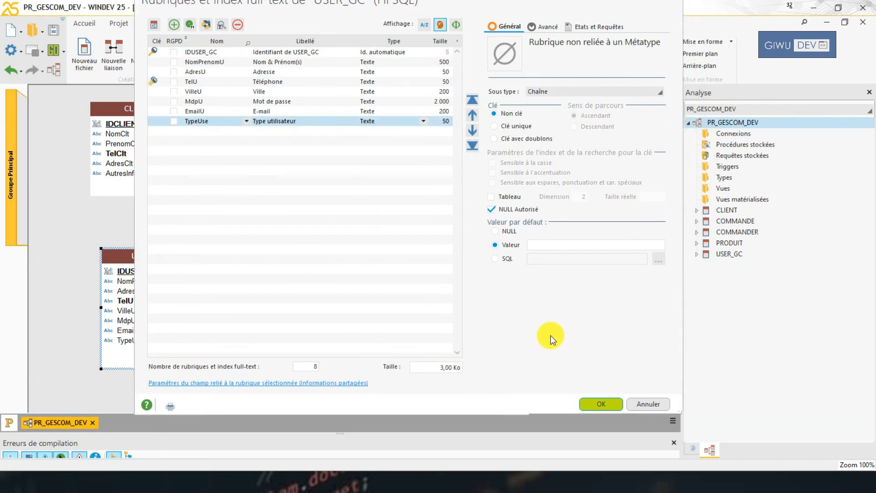
pyautogui.click(596, 404)
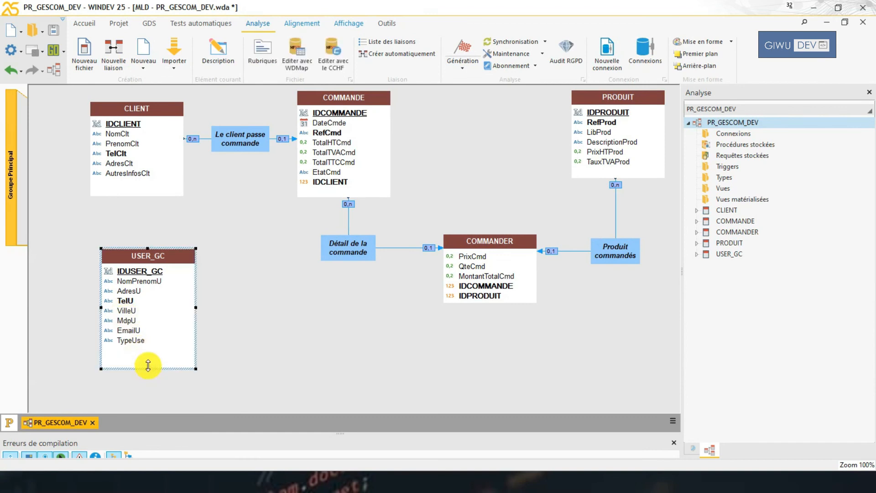
# Shorten the USER_GC box to end below its last field, save the analysis and align the box under CLIENT
pyautogui.moveTo(148, 369); pyautogui.dragTo(173, 343)
pyautogui.hotkey('ctrl', 's')
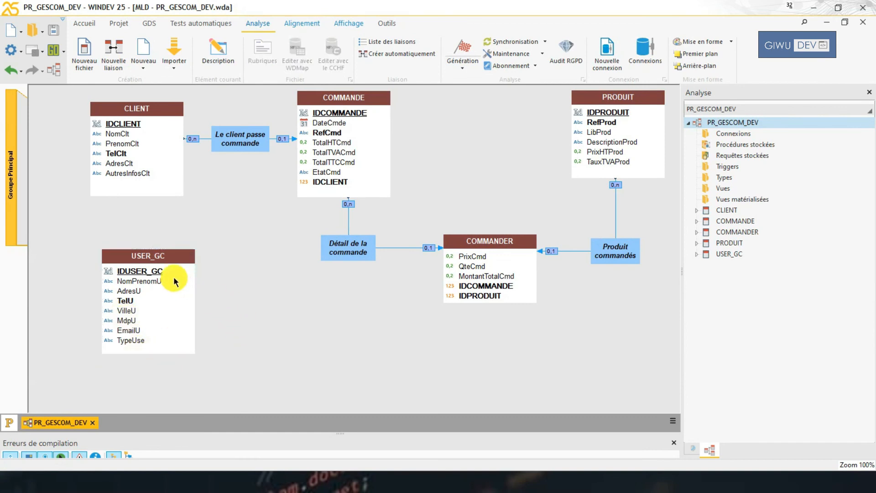
pyautogui.moveTo(173, 277); pyautogui.dragTo(163, 279)
pyautogui.click(172, 216)
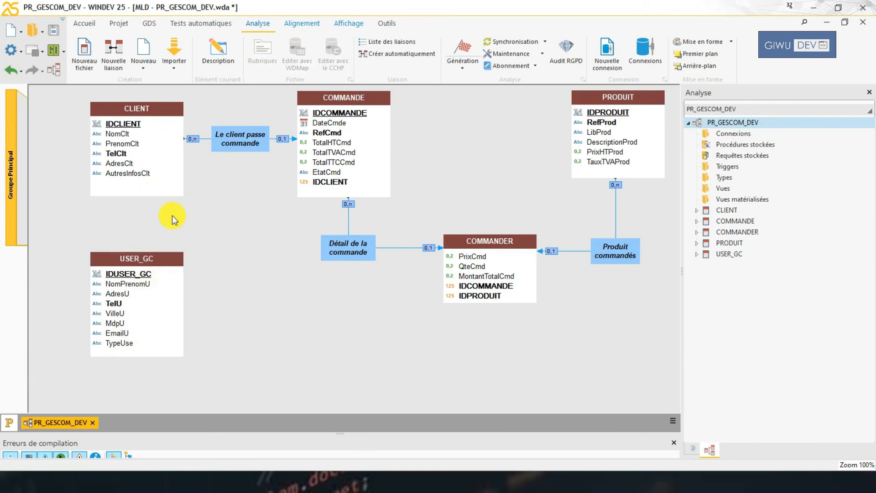
# Start a link from USER_GC (0,n) to CLIENT (0,1) and label it "Utilisateur ajout des clients"
pyautogui.rightClick(237, 234)
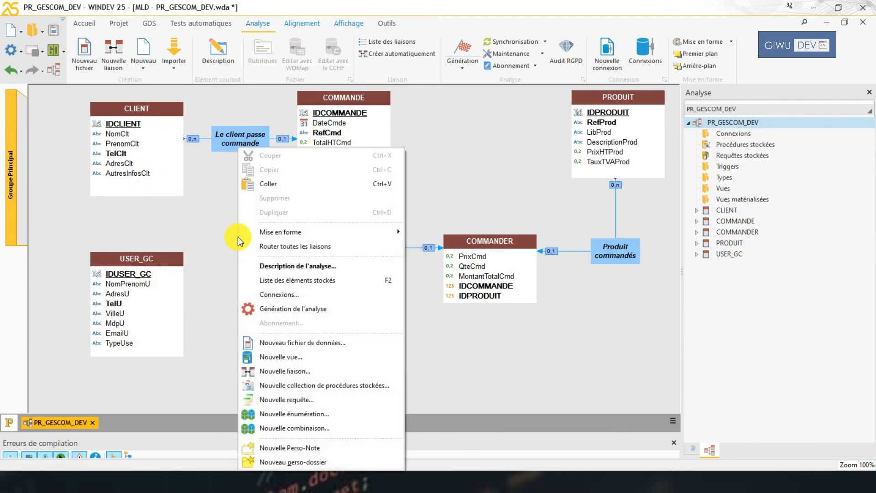
pyautogui.click(294, 371)
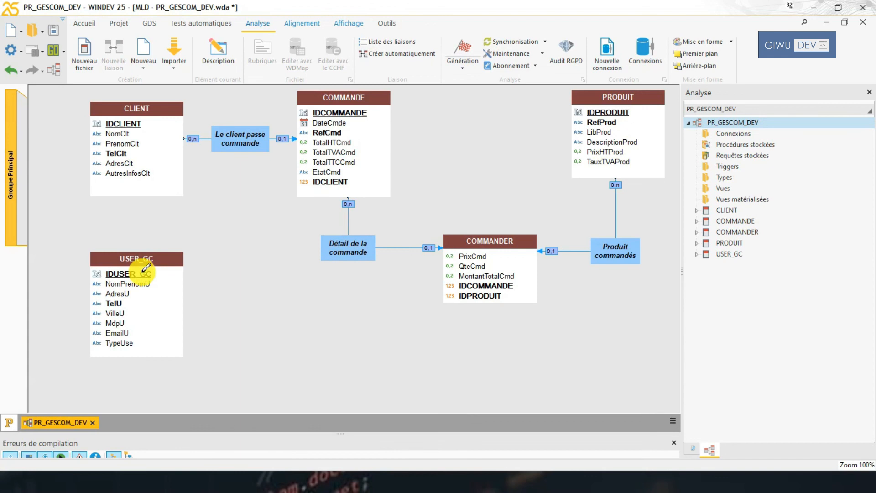
pyautogui.click(146, 269)
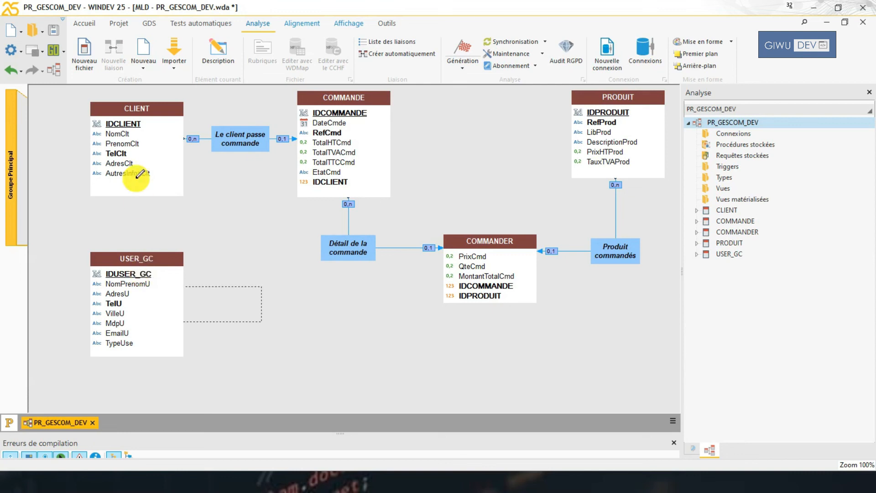
pyautogui.click(137, 180)
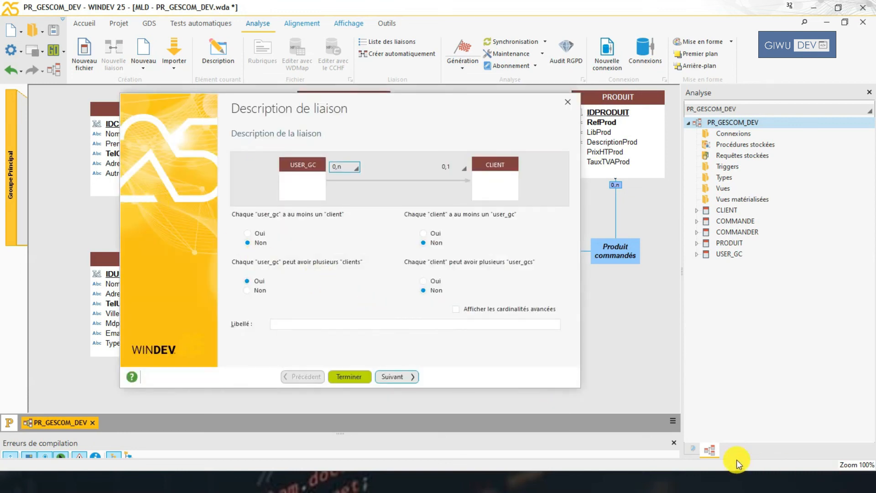
pyautogui.click(293, 322)
pyautogui.write('Utilisateur ajout udes clients')
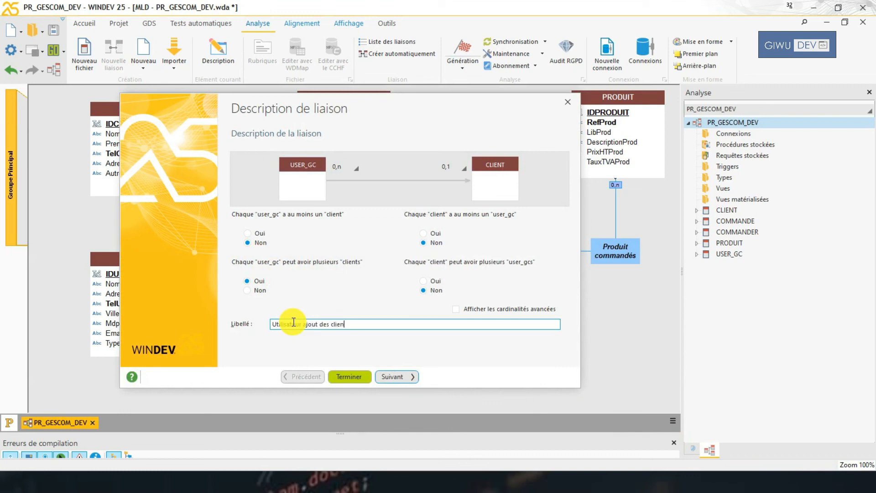
# Choose the deletion rule and finish the USER_GC–CLIENT link, and move the USER_GC box slightly lower beneath the link label
pyautogui.click(396, 376)
pyautogui.click(335, 245)
pyautogui.click(339, 265)
pyautogui.moveTo(331, 114); pyautogui.dragTo(385, 101)
pyautogui.click(379, 385)
pyautogui.click(382, 384)
pyautogui.click(396, 379)
pyautogui.moveTo(171, 261); pyautogui.dragTo(174, 272)
pyautogui.click(240, 300)
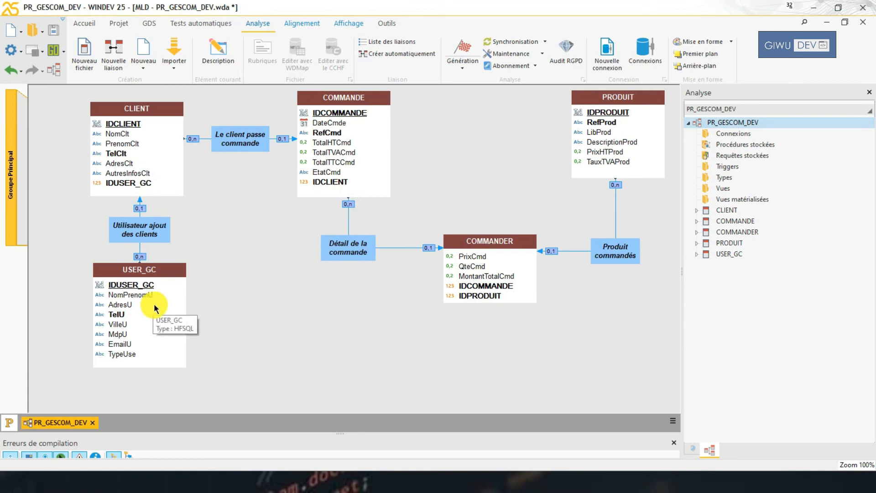
# Start a link from USER_GC (0,n) to COMMANDE (0,1) and label it "Utilisateur enregistre les commandes"
pyautogui.rightClick(216, 273)
pyautogui.click(274, 370)
pyautogui.click(155, 296)
pyautogui.click(330, 175)
pyautogui.click(380, 325)
pyautogui.write('Utilisateur ajou')
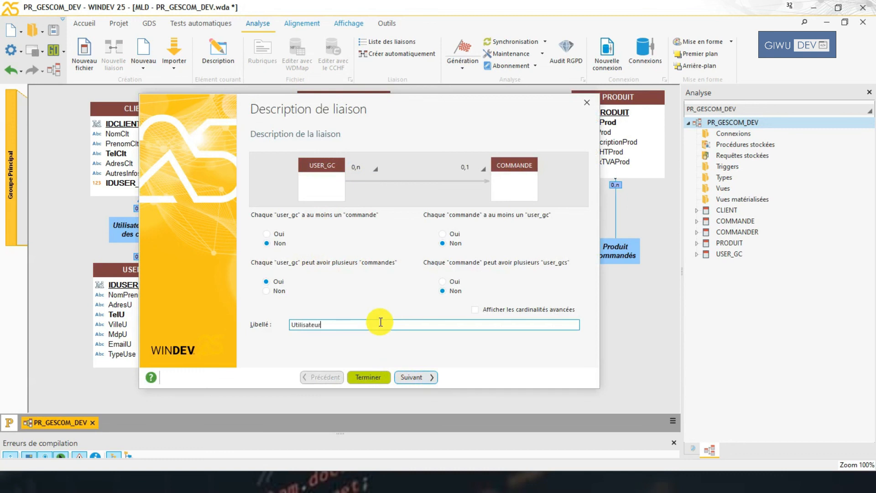
pyautogui.press('BackSpace')
pyautogui.press('BackSpace')
pyautogui.press('BackSpace')
pyautogui.press('BackSpace')
pyautogui.write('faenregistre des co')
pyautogui.press('BackSpace')
pyautogui.press('BackSpace')
pyautogui.press('BackSpace')
pyautogui.press('BackSpace')
pyautogui.press('BackSpace')
pyautogui.press('BackSpace')
pyautogui.write('les commandes')
# Set the link's deletion rule to "Supprimer le user_gc et tous ses commandes" and finish the USER_GC–COMMANDE link
pyautogui.click(424, 379)
pyautogui.click(424, 378)
pyautogui.click(388, 244)
pyautogui.click(349, 264)
pyautogui.click(425, 379)
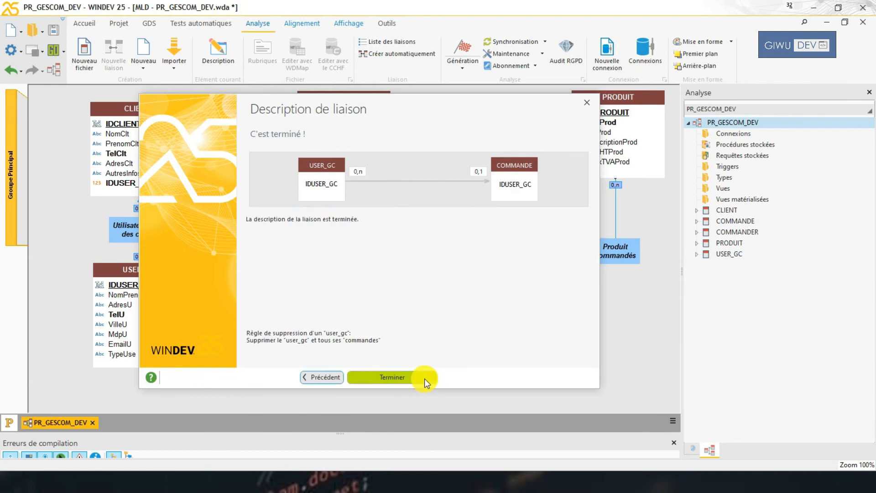
pyautogui.click(424, 379)
# Make the COMMANDE box taller so all its fields fit, and move it slightly down
pyautogui.click(343, 187)
pyautogui.moveTo(344, 198); pyautogui.dragTo(344, 210)
pyautogui.click(410, 183)
pyautogui.moveTo(365, 182); pyautogui.dragTo(367, 187)
pyautogui.click(419, 212)
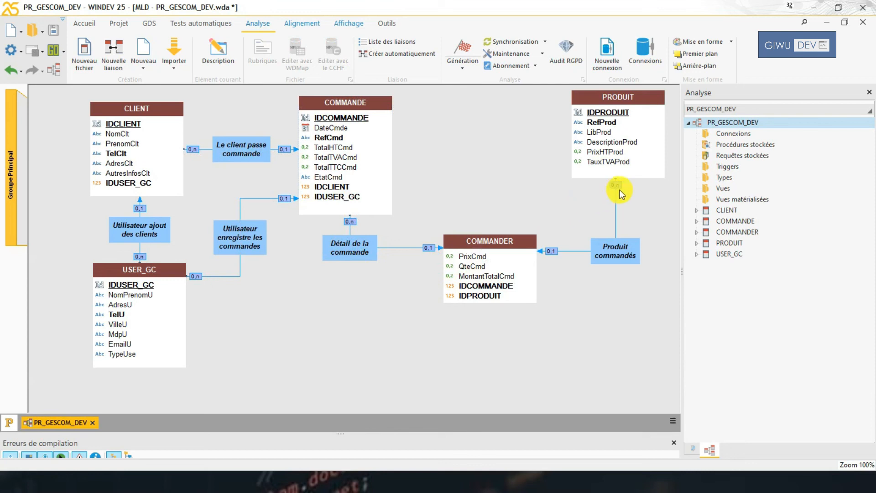
# Increase the height of the PRODUIT box to leave room for another field below TauxTVAProd
pyautogui.click(618, 168)
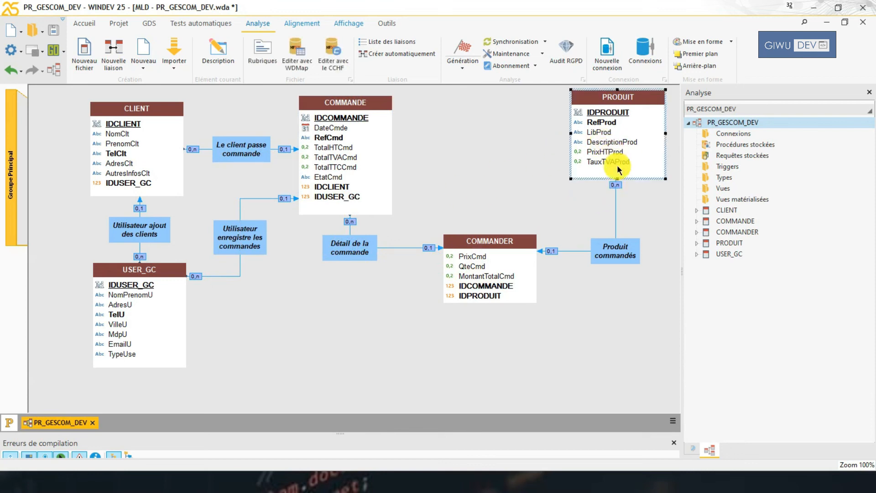
pyautogui.moveTo(617, 179); pyautogui.dragTo(617, 193)
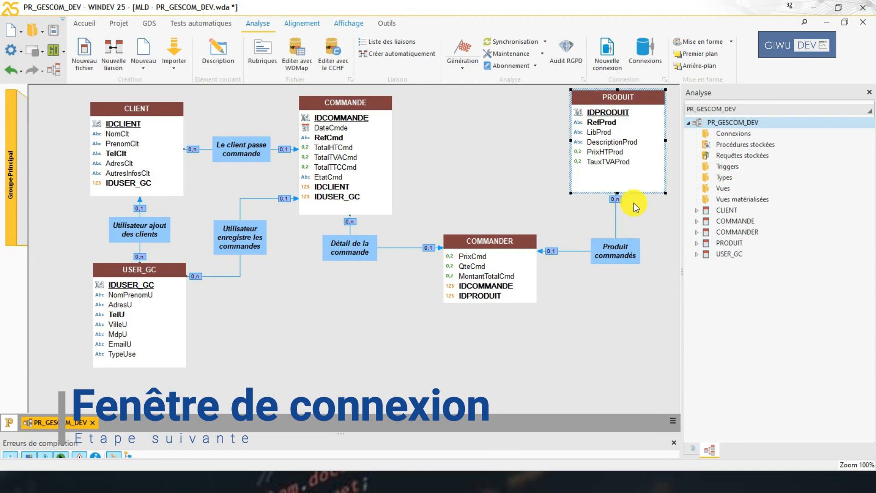
pyautogui.click(634, 202)
# Link USER_GC (0,n) to PRODUIT (0,1) with the label "Utilisateur ajout produit" and complete the link definition
pyautogui.rightClick(210, 323)
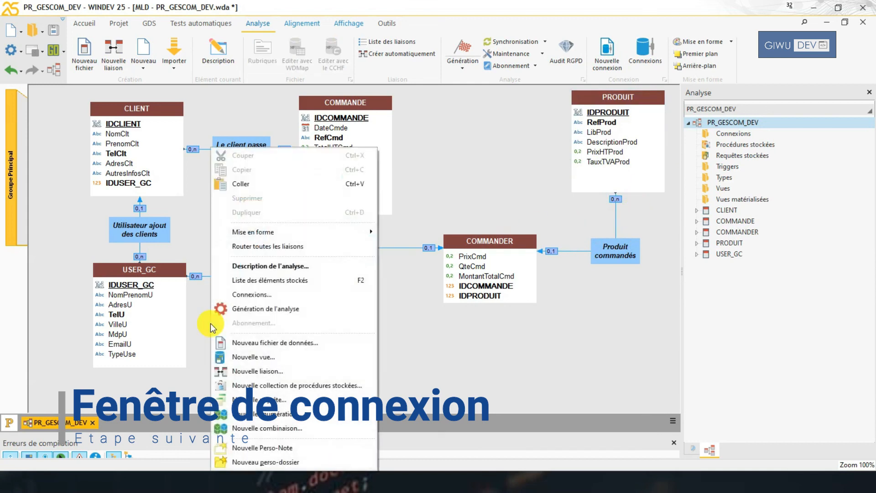
pyautogui.click(247, 371)
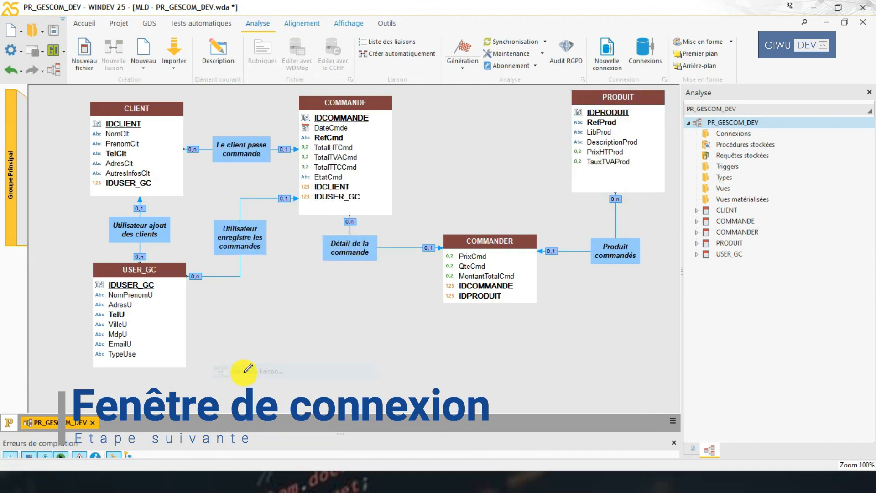
pyautogui.click(155, 336)
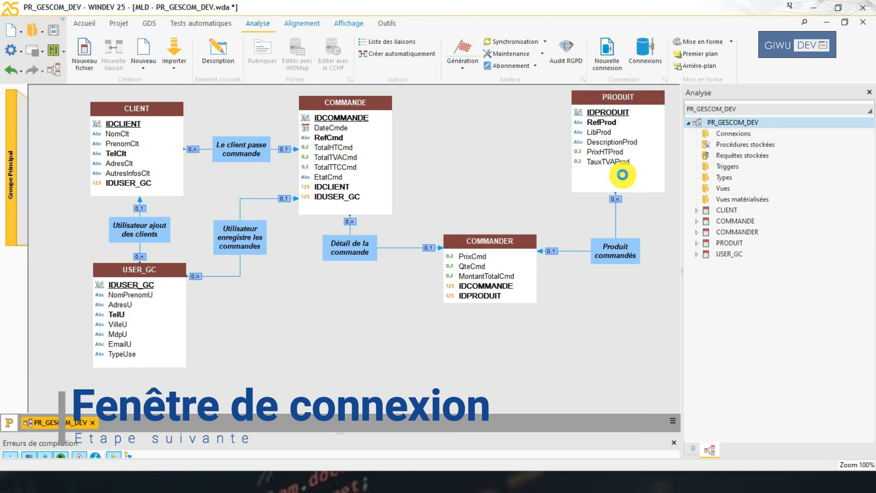
pyautogui.click(622, 174)
pyautogui.write('Utilisateur ajout')
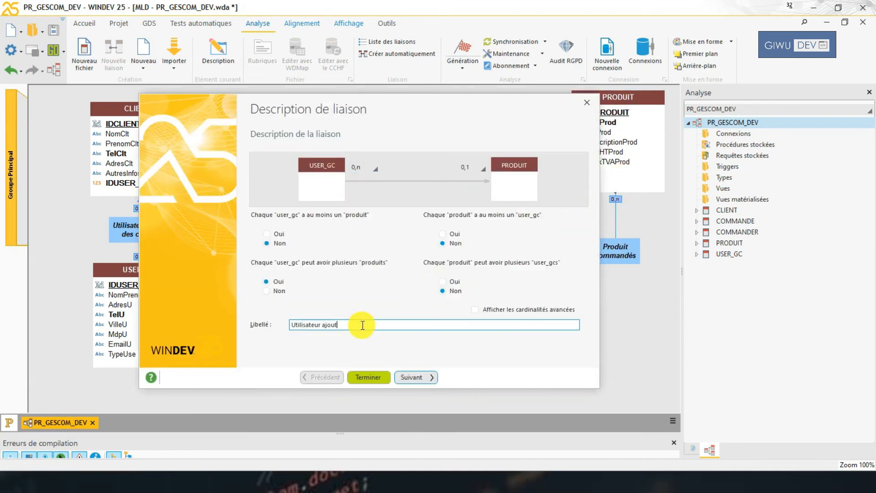
pyautogui.write(' produit')
pyautogui.click(408, 376)
pyautogui.click(418, 377)
pyautogui.click(420, 376)
# Reroute the USER_GC–PRODUIT link beneath the COMMANDER box, place its label on the vertical segment under PRODUIT, and save the analysis
pyautogui.moveTo(386, 296); pyautogui.dragTo(387, 336)
pyautogui.moveTo(393, 252); pyautogui.dragTo(655, 318)
pyautogui.click(648, 366)
pyautogui.hotkey('ctrl', 's')
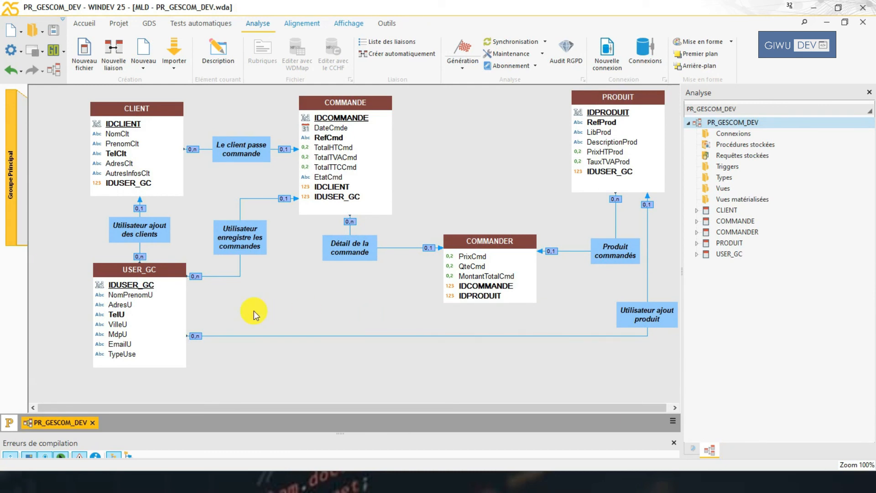
# Add a text field loginU of size 200 to USER_GC and make it a key with duplicates (Clé avec doublons)
pyautogui.doubleClick(141, 319)
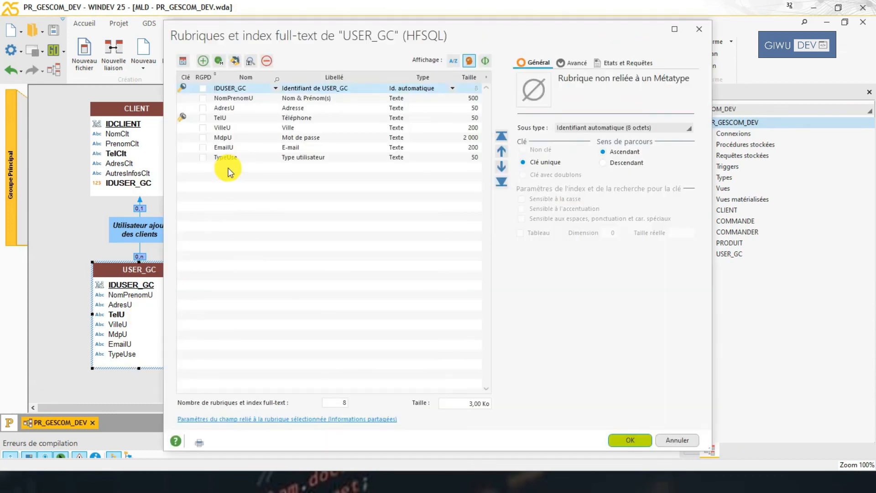
pyautogui.click(229, 167)
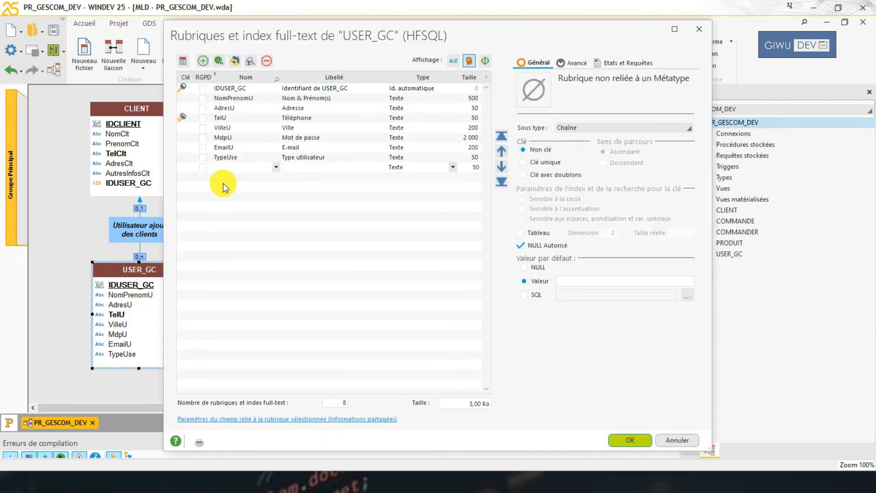
pyautogui.write('loginU')
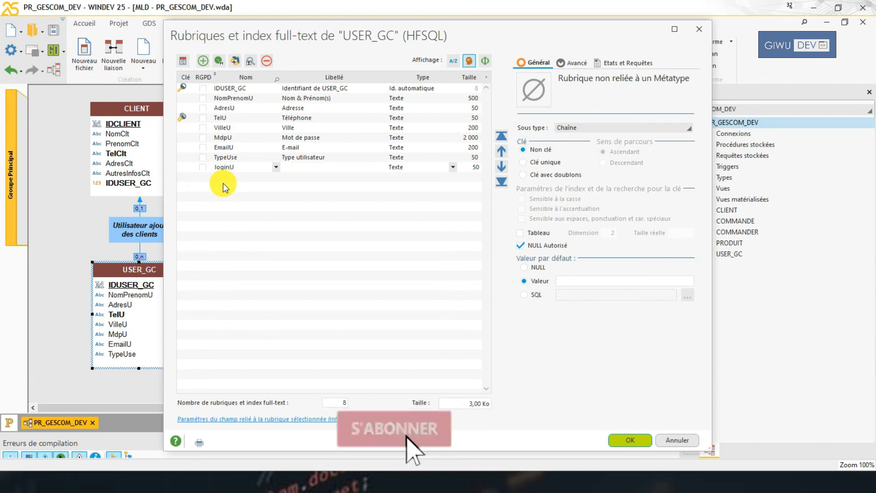
pyautogui.click(473, 167)
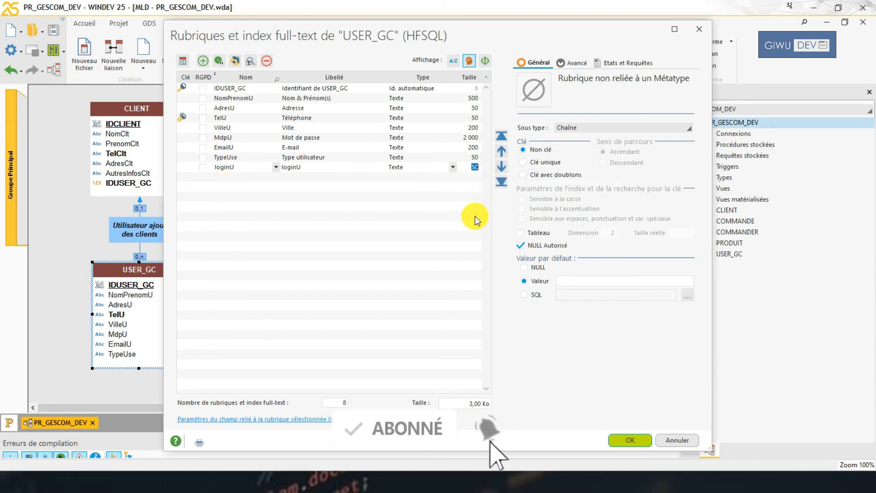
pyautogui.write('200')
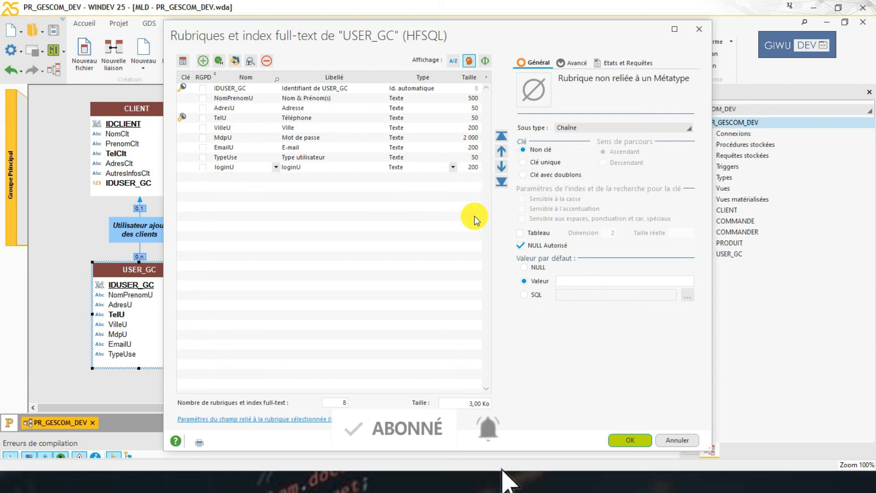
pyautogui.click(267, 184)
pyautogui.click(236, 168)
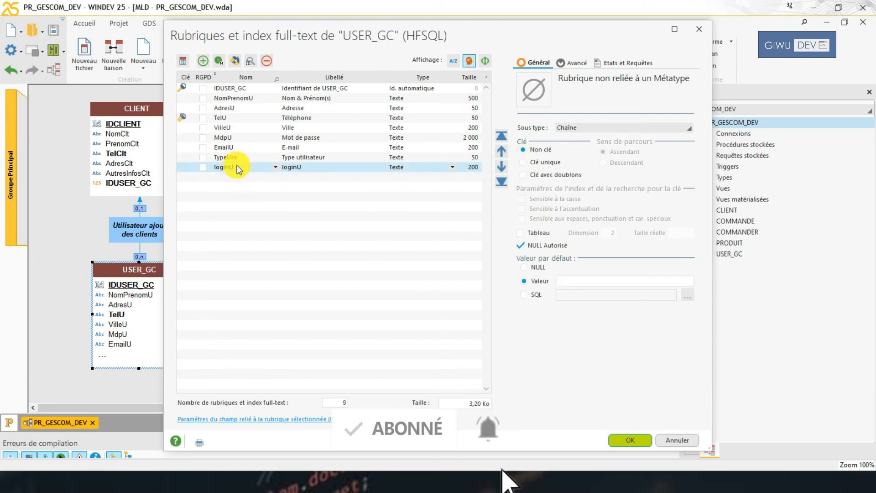
pyautogui.click(550, 175)
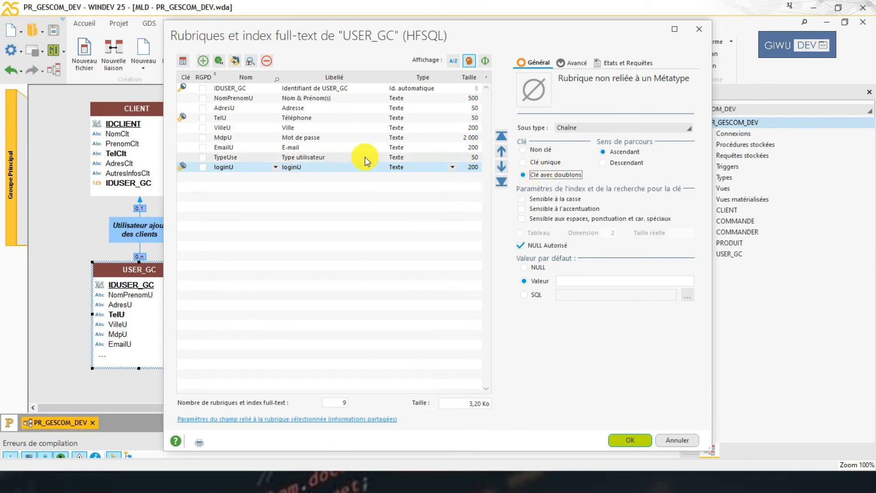
# Move the loginU field up to directly below IDUSER_GC and validate the USER_GC field changes
pyautogui.click(502, 152)
pyautogui.click(502, 152)
pyautogui.click(502, 151)
pyautogui.click(502, 152)
pyautogui.click(502, 152)
pyautogui.click(502, 152)
pyautogui.click(502, 152)
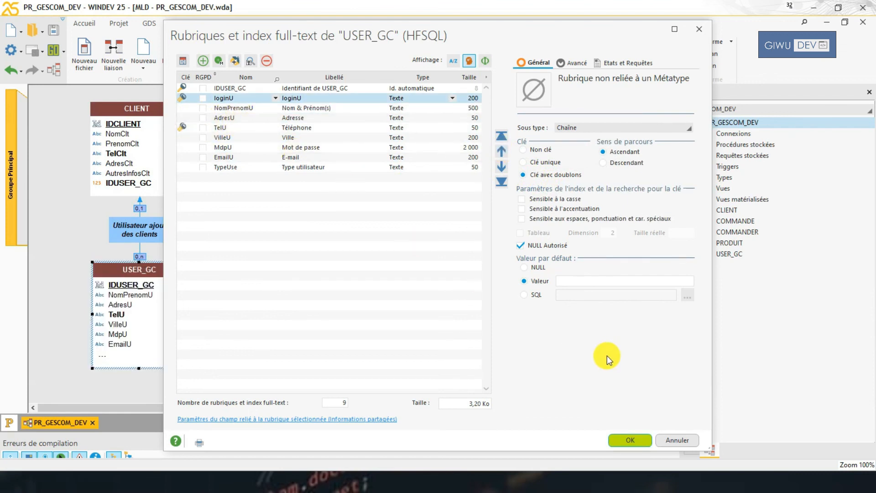
pyautogui.moveTo(611, 374); pyautogui.dragTo(594, 360)
pyautogui.click(613, 425)
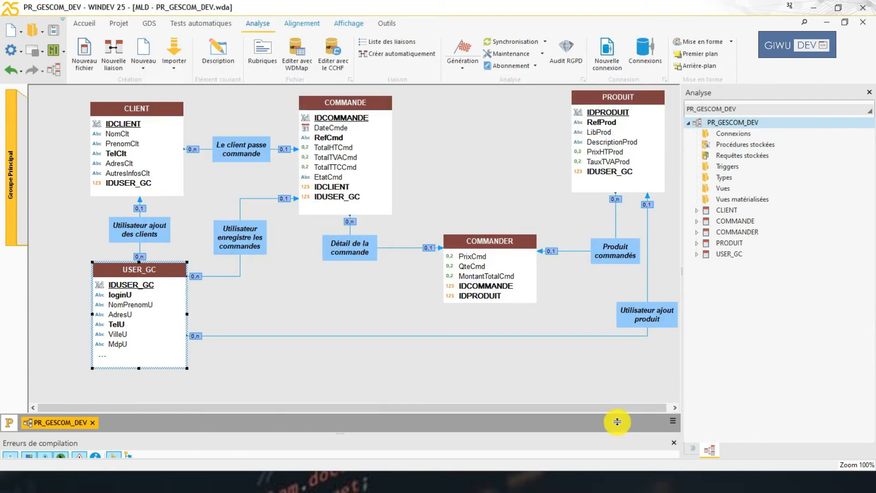
# Make the USER_GC box taller so all its fields down to TypeUse fit, and save the analysis
pyautogui.moveTo(138, 368); pyautogui.dragTo(138, 380)
pyautogui.click(218, 373)
pyautogui.hotkey('ctrl', 's')
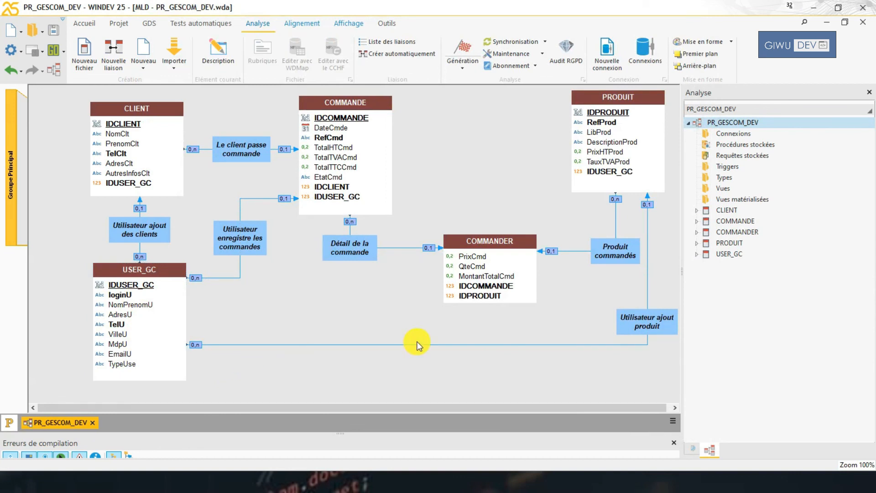